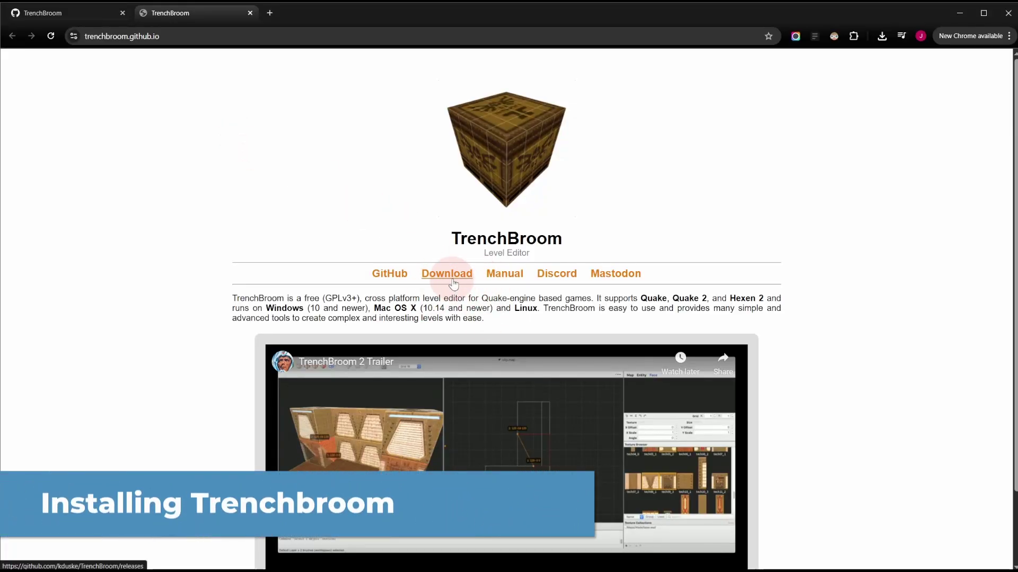
- Download the TrenchBroom 2025.3 Win64-AMD64 release zip from GitHub and open it
{"action": "left_click", "coordinate": [447, 273]}
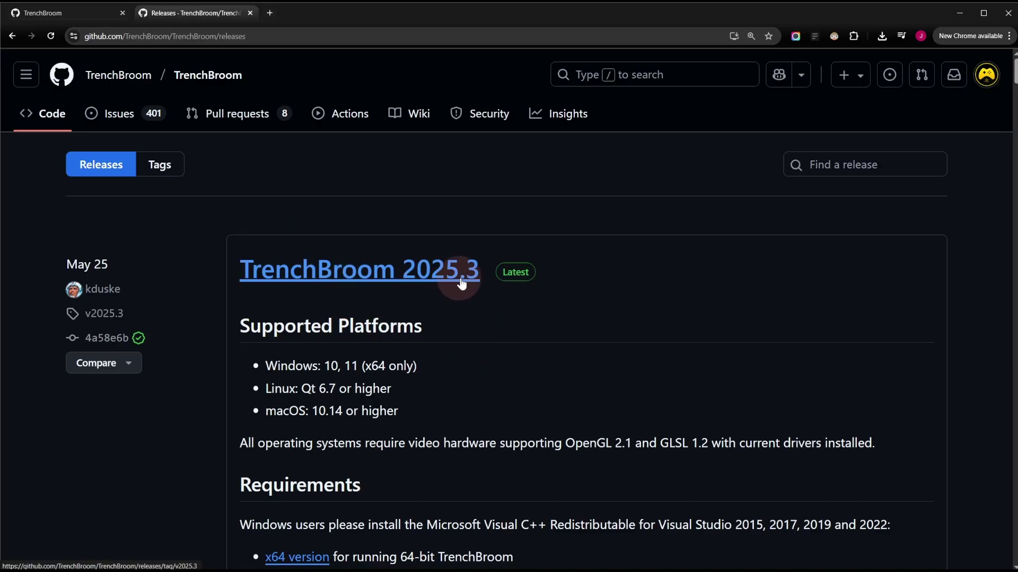
{"action": "left_click", "coordinate": [440, 276]}
{"action": "scroll", "coordinate": [408, 323], "scroll_direction": "down", "scroll_amount": 5}
{"action": "scroll", "coordinate": [408, 323], "scroll_direction": "down", "scroll_amount": 3}
{"action": "scroll", "coordinate": [409, 323], "scroll_direction": "down", "scroll_amount": 4}
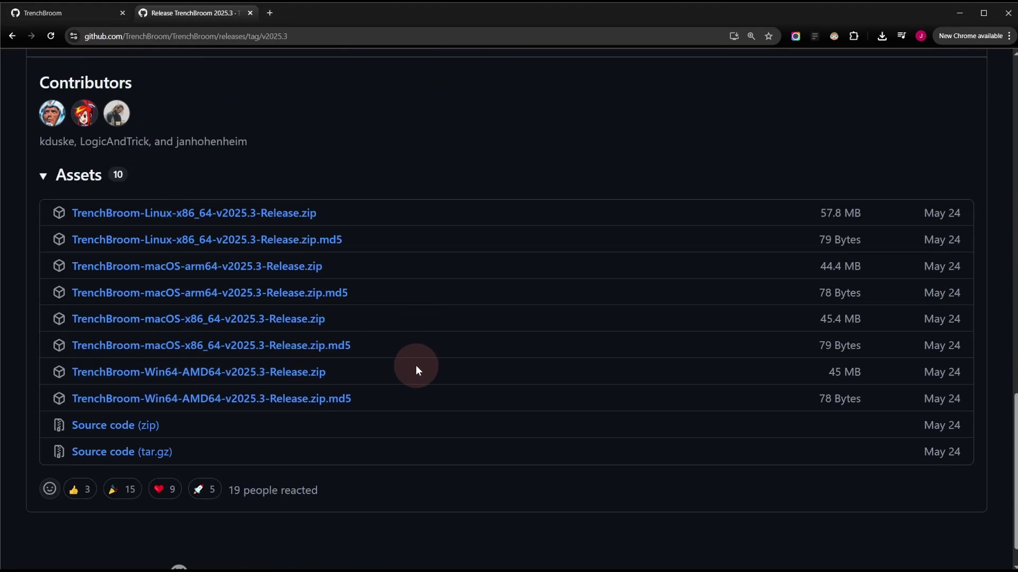
{"action": "left_click", "coordinate": [248, 374]}
{"action": "scroll", "coordinate": [334, 257], "scroll_direction": "down", "scroll_amount": 5}
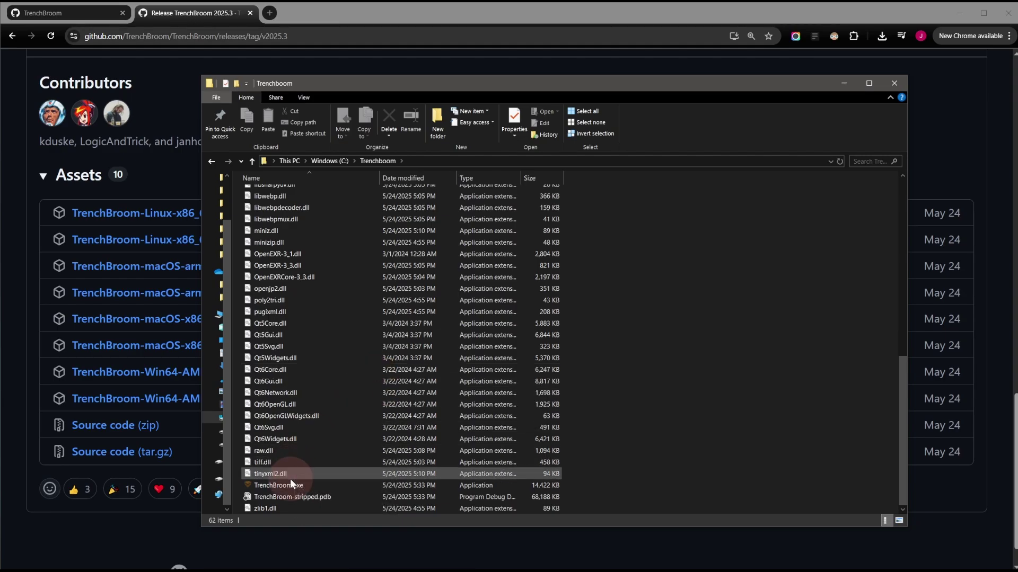
- Launch TrenchBroom.exe from the extracted Trenchboom folder
{"action": "double_click", "coordinate": [291, 481]}
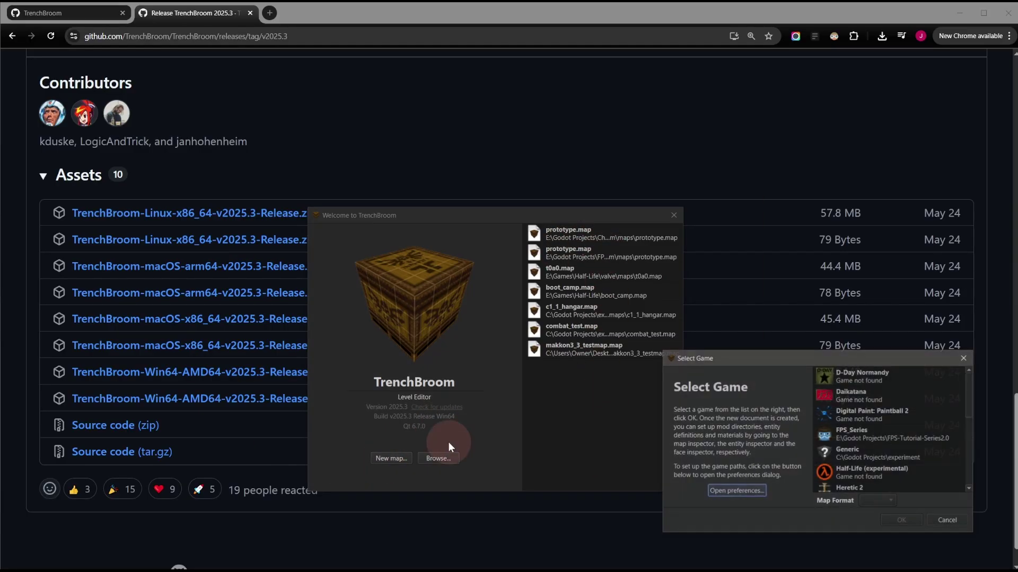
{"action": "left_click_drag", "start_coordinate": [723, 353], "coordinate": [746, 288]}
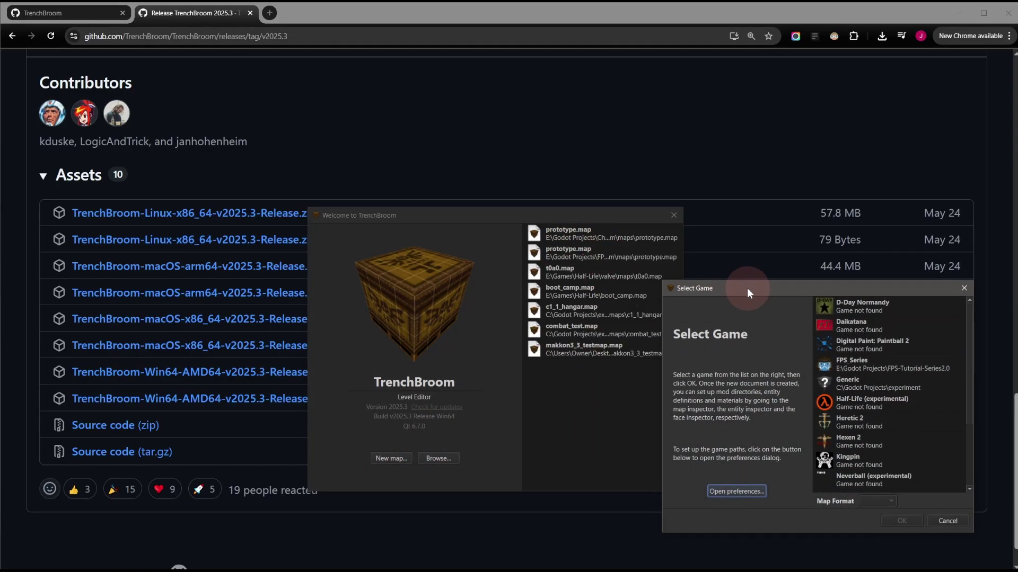
{"action": "scroll", "coordinate": [487, 387], "scroll_direction": "down", "scroll_amount": 2}
{"action": "scroll", "coordinate": [486, 404], "scroll_direction": "up", "scroll_amount": 2}
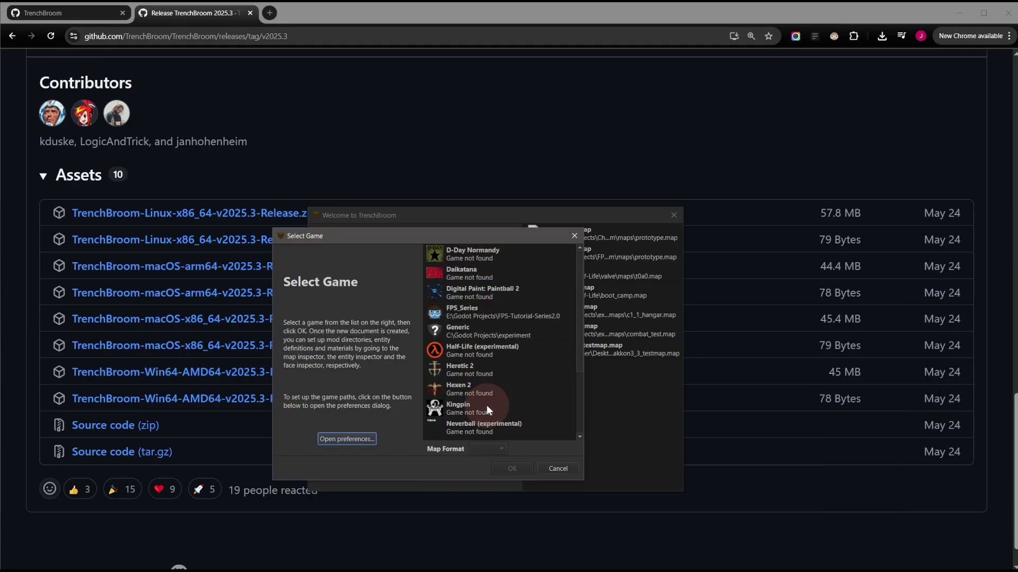
{"action": "left_click", "coordinate": [547, 466]}
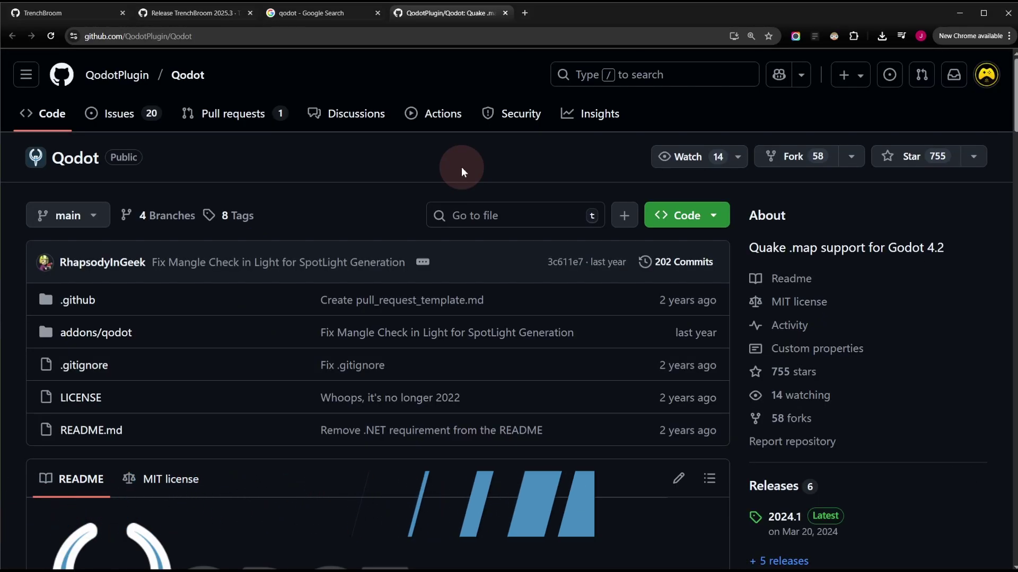
{"action": "scroll", "coordinate": [462, 170], "scroll_direction": "down", "scroll_amount": 1}
{"action": "scroll", "coordinate": [457, 171], "scroll_direction": "up", "scroll_amount": 1}
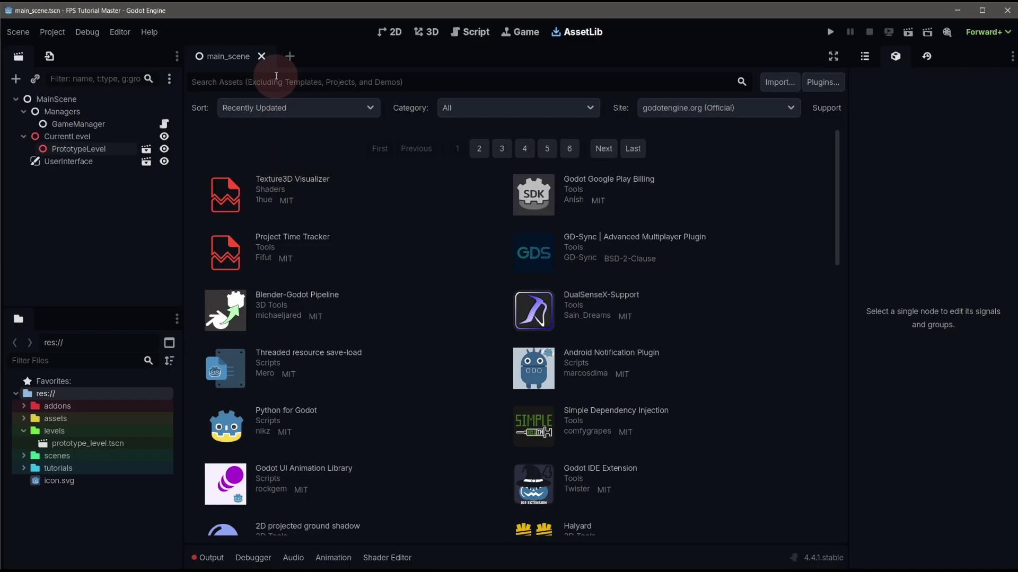
- Install the func_godot addon from the AssetLib into the project
{"action": "left_click", "coordinate": [267, 83]}
{"action": "type", "text": "func"}
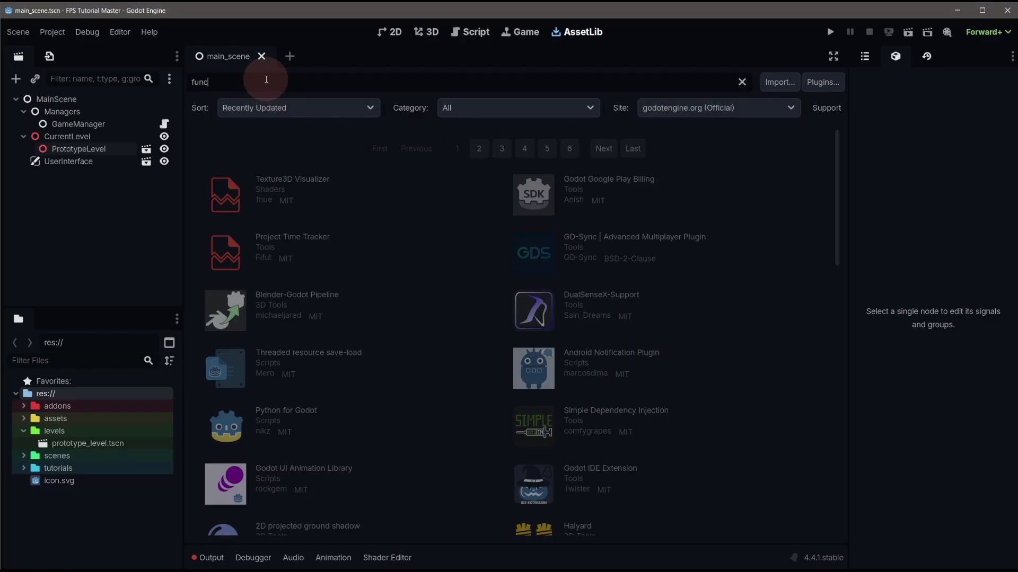
{"action": "type", "text": "_godot"}
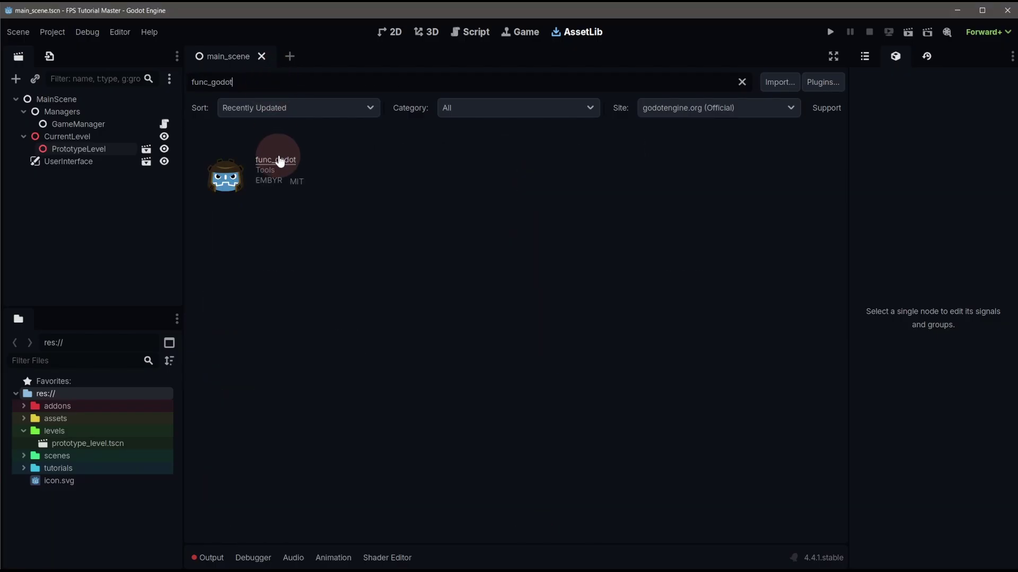
{"action": "left_click", "coordinate": [371, 521]}
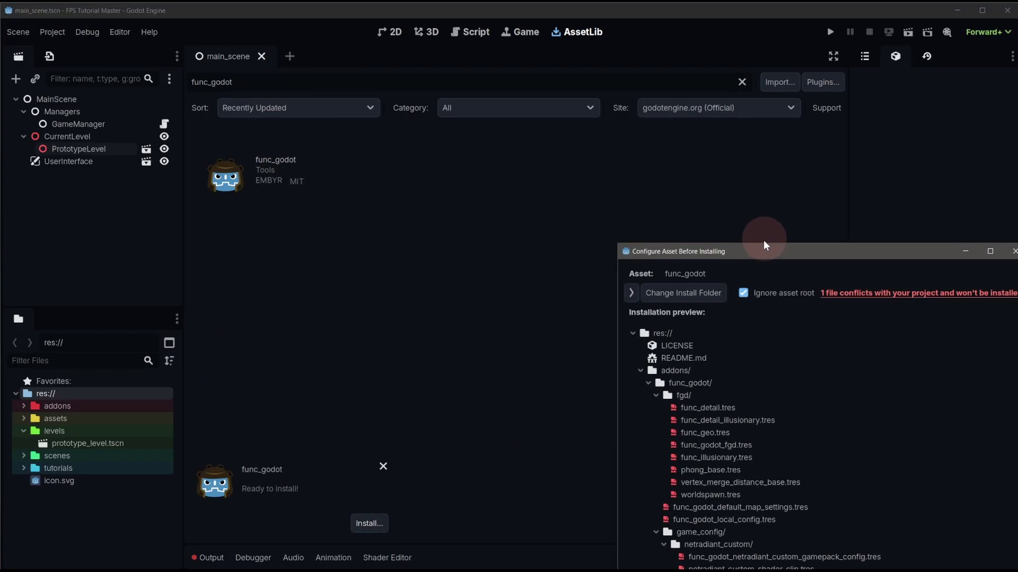
{"action": "left_click_drag", "start_coordinate": [762, 243], "coordinate": [382, 111]}
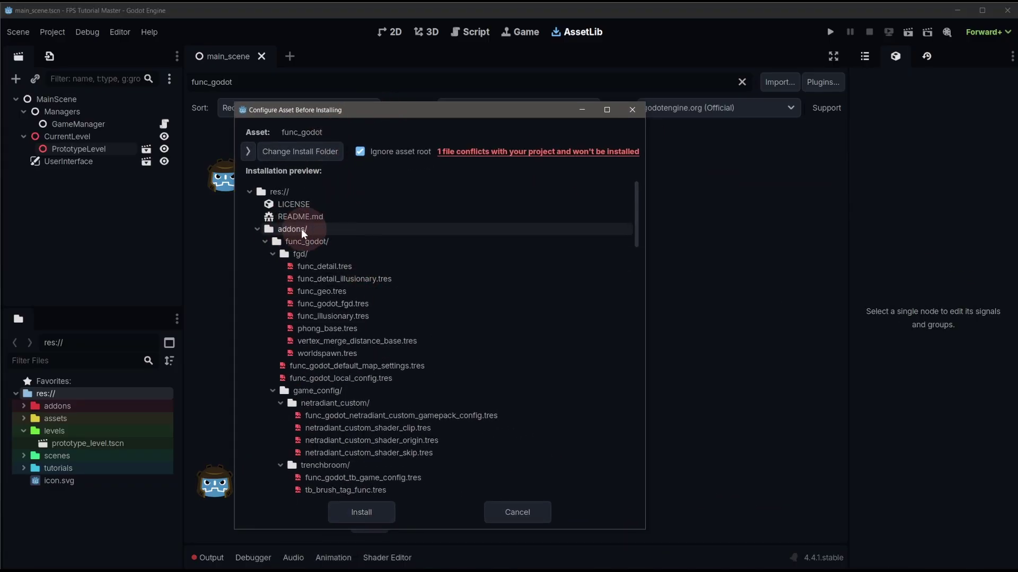
{"action": "left_click", "coordinate": [370, 510]}
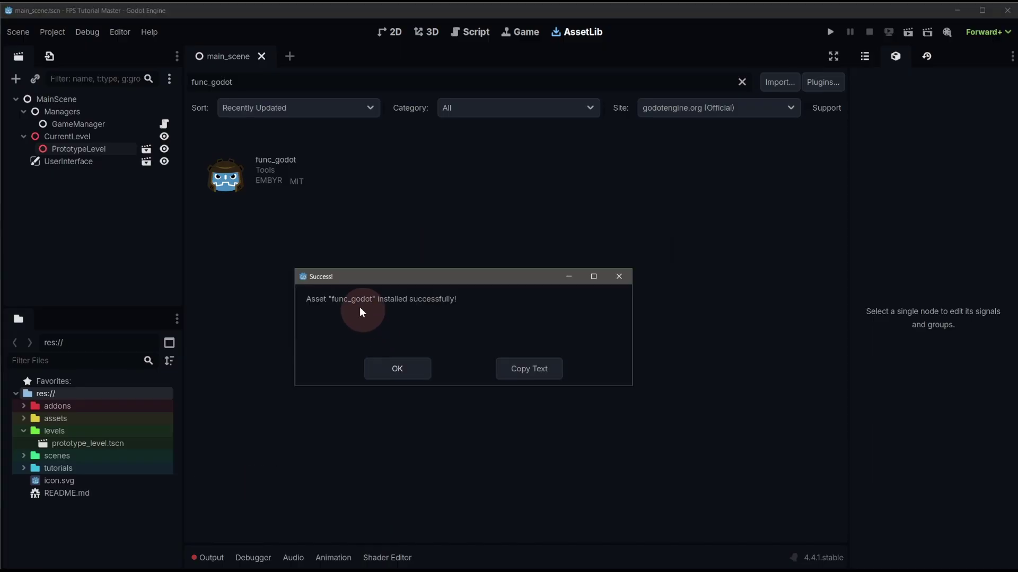
{"action": "left_click", "coordinate": [394, 368]}
- Enable the FuncGodot plugin in Project Settings > Plugins
{"action": "left_click", "coordinate": [52, 32]}
{"action": "left_click", "coordinate": [700, 255]}
{"action": "left_click_drag", "start_coordinate": [685, 235], "coordinate": [476, 112]}
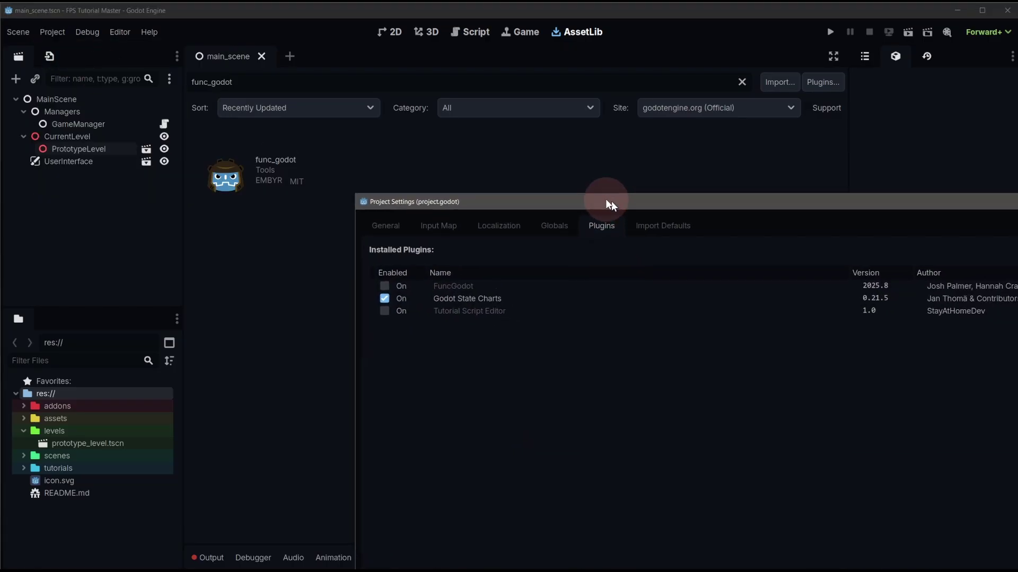
{"action": "left_click", "coordinate": [252, 196]}
{"action": "left_click", "coordinate": [605, 551]}
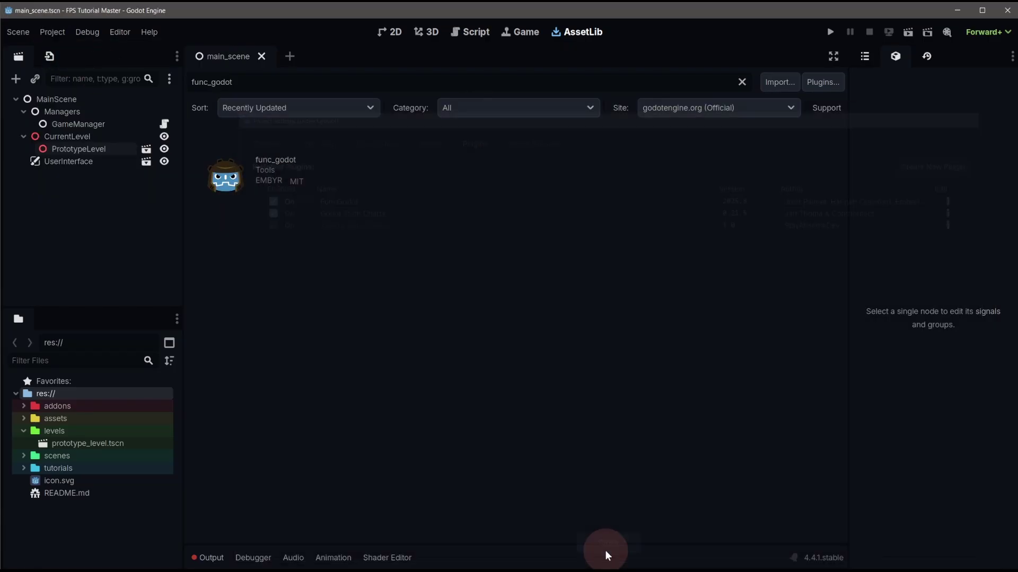
- Verify func_godot appears under addons, then reload the current project
{"action": "left_click", "coordinate": [27, 406]}
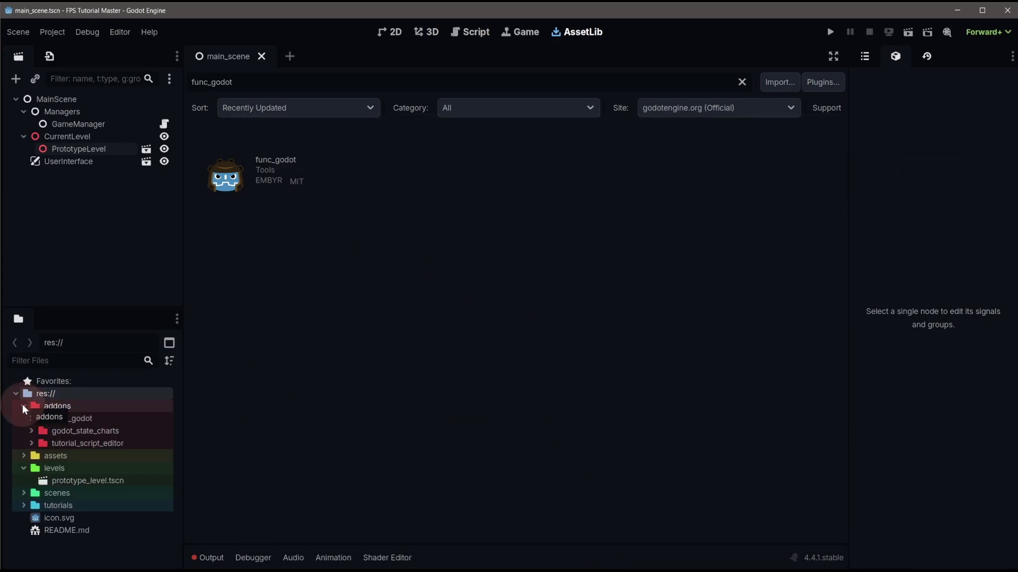
{"action": "left_click", "coordinate": [22, 405]}
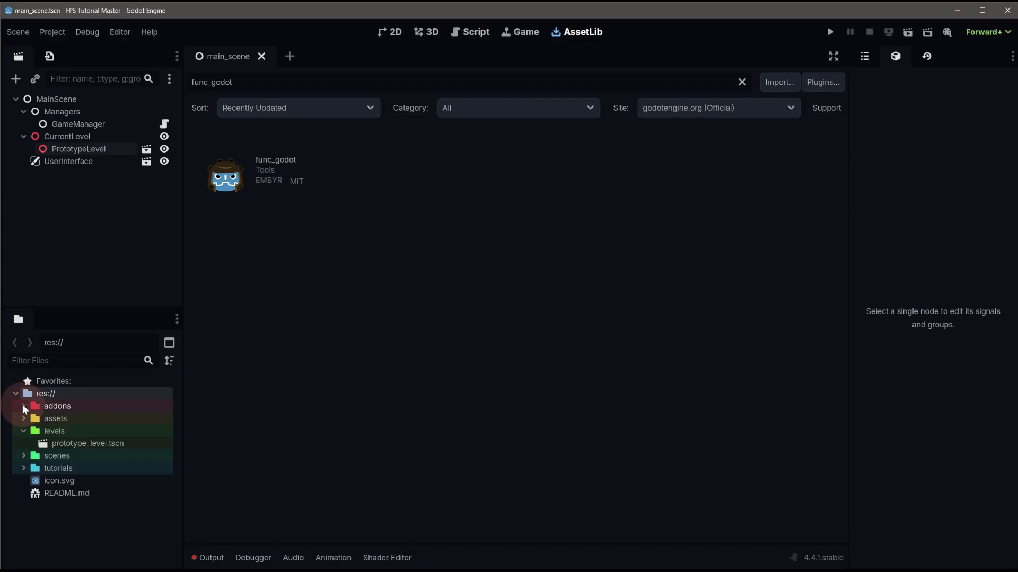
{"action": "left_click", "coordinate": [53, 34]}
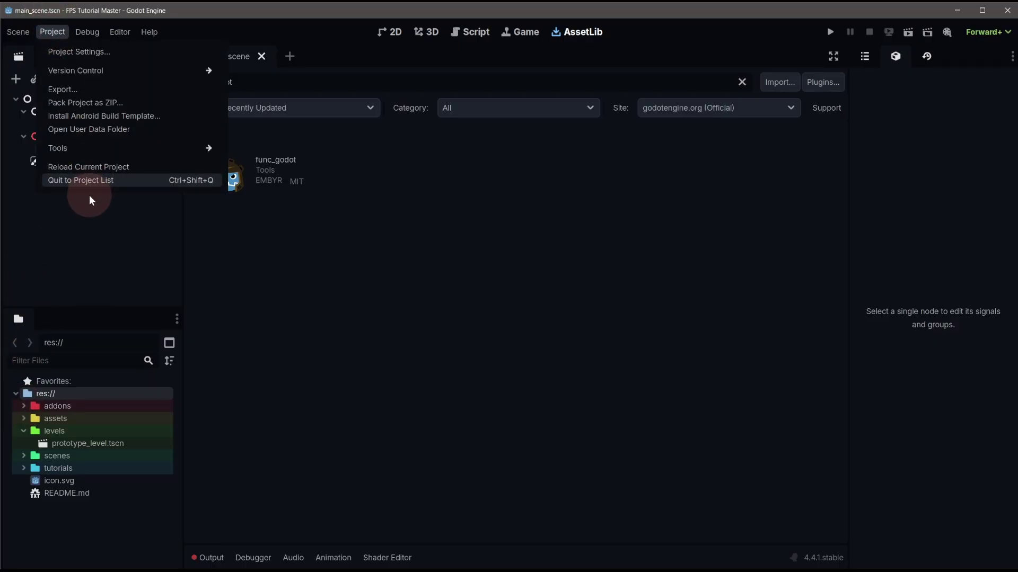
{"action": "left_click", "coordinate": [115, 168]}
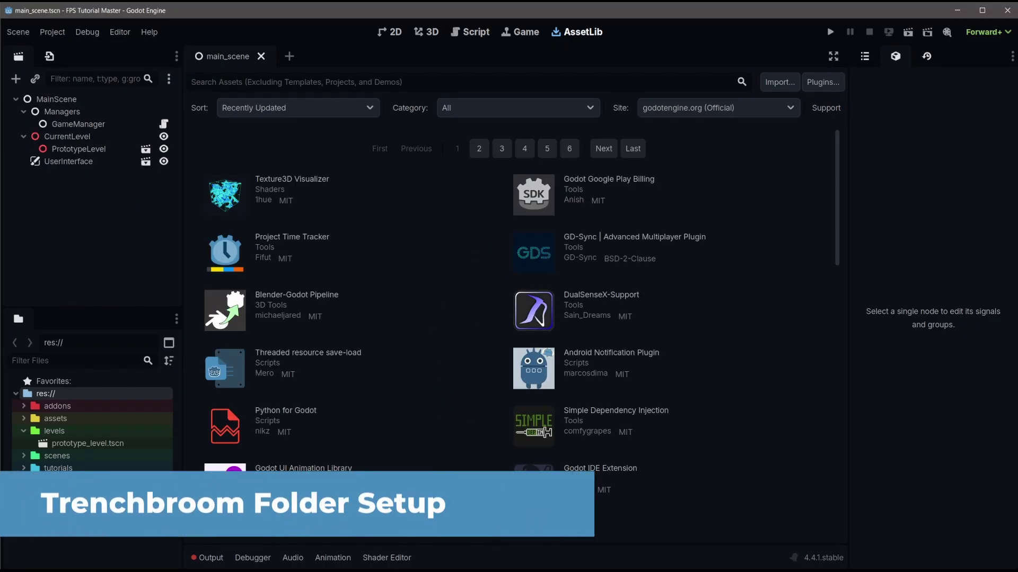
- Create a res://trenchbroom folder containing maps and models subfolders
{"action": "right_click", "coordinate": [46, 394]}
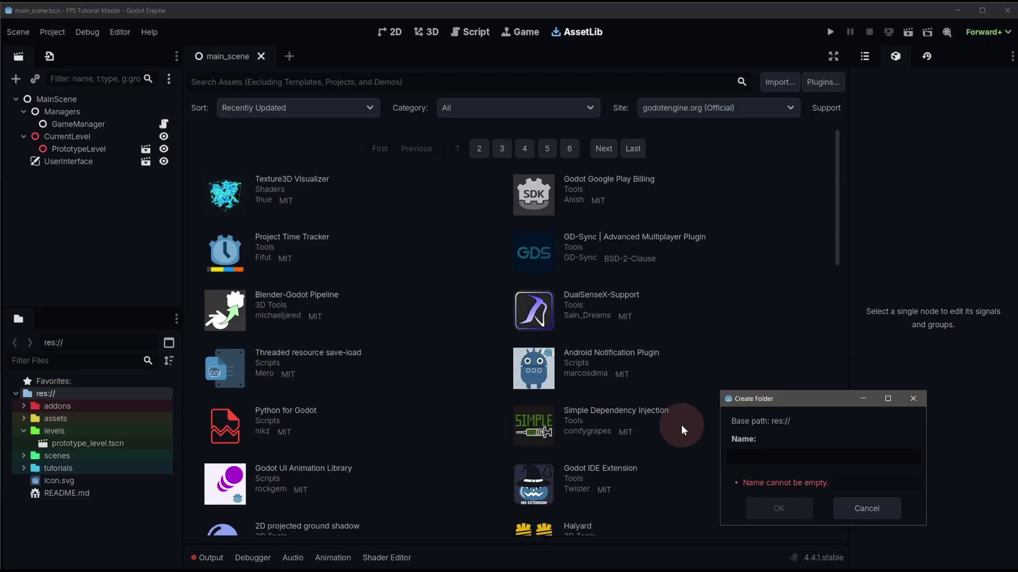
{"action": "type", "text": "trenchbroom"}
{"action": "key", "text": "Return"}
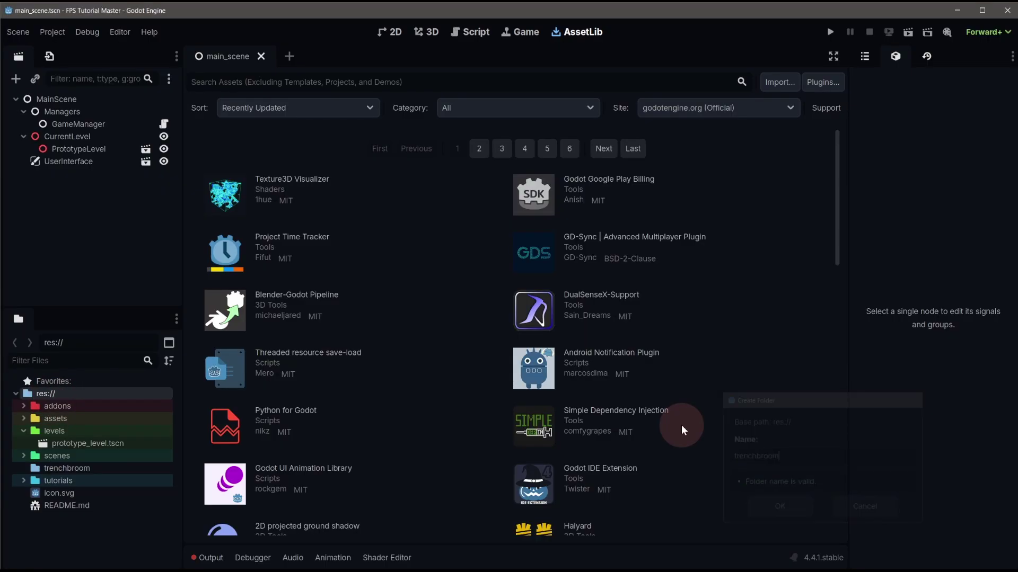
{"action": "right_click", "coordinate": [170, 471]}
{"action": "left_click", "coordinate": [311, 491]}
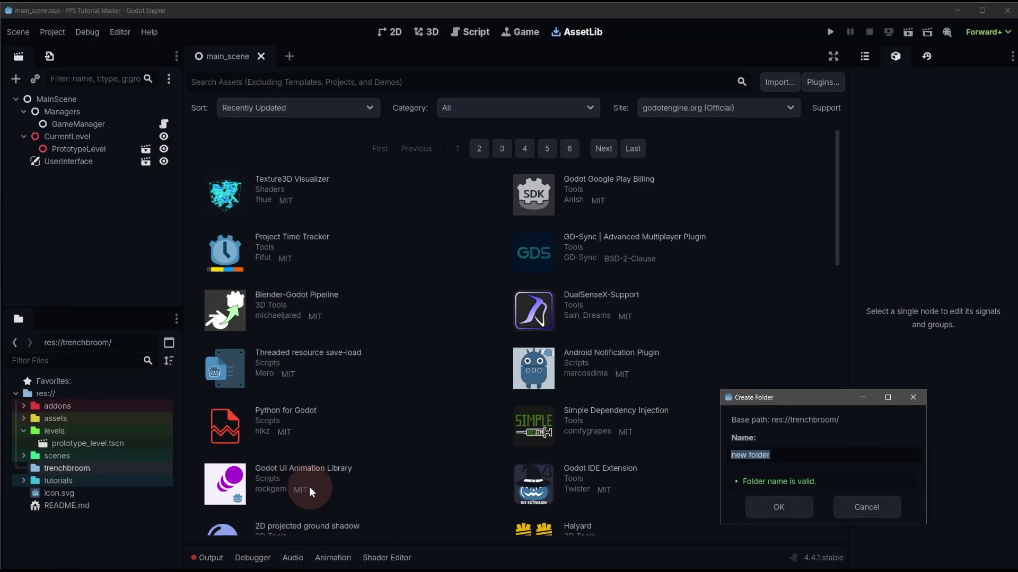
{"action": "type", "text": "maps"}
{"action": "key", "text": "Return"}
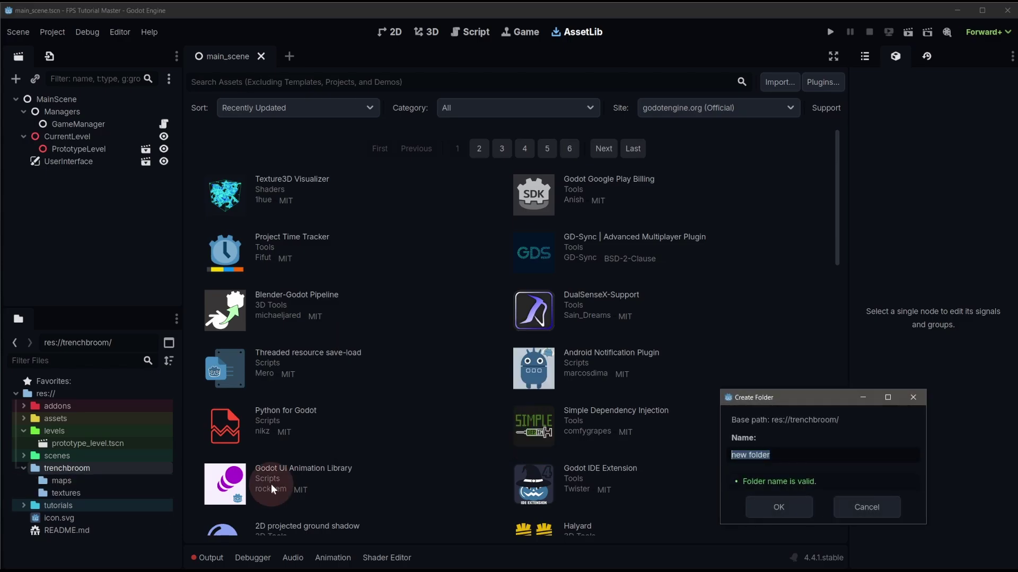
{"action": "type", "text": "models"}
{"action": "key", "text": "Return"}
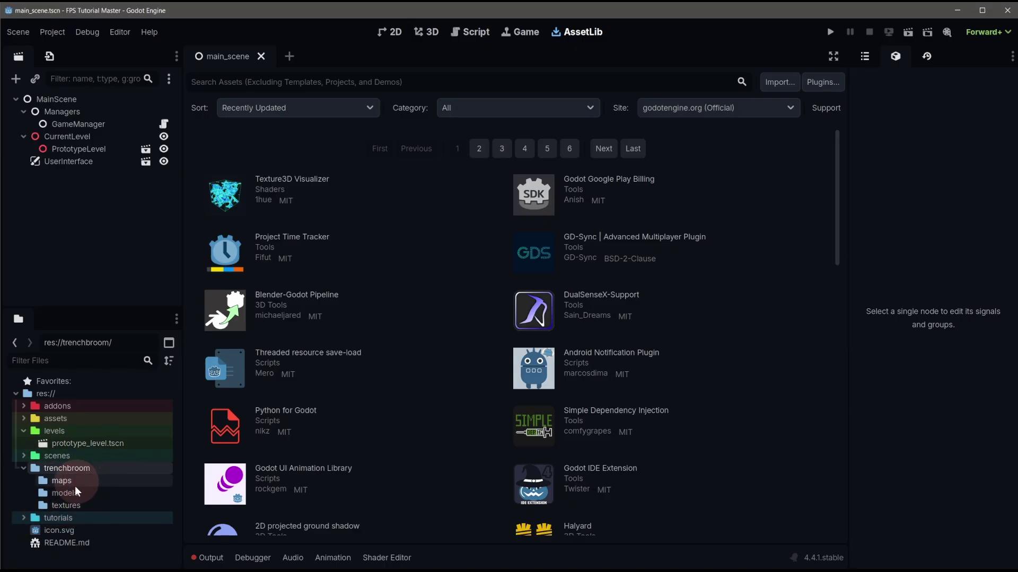
- Add an autosave folder inside maps and expand maps to show it
{"action": "right_click", "coordinate": [64, 483]}
{"action": "mouse_move", "coordinate": [113, 495]}
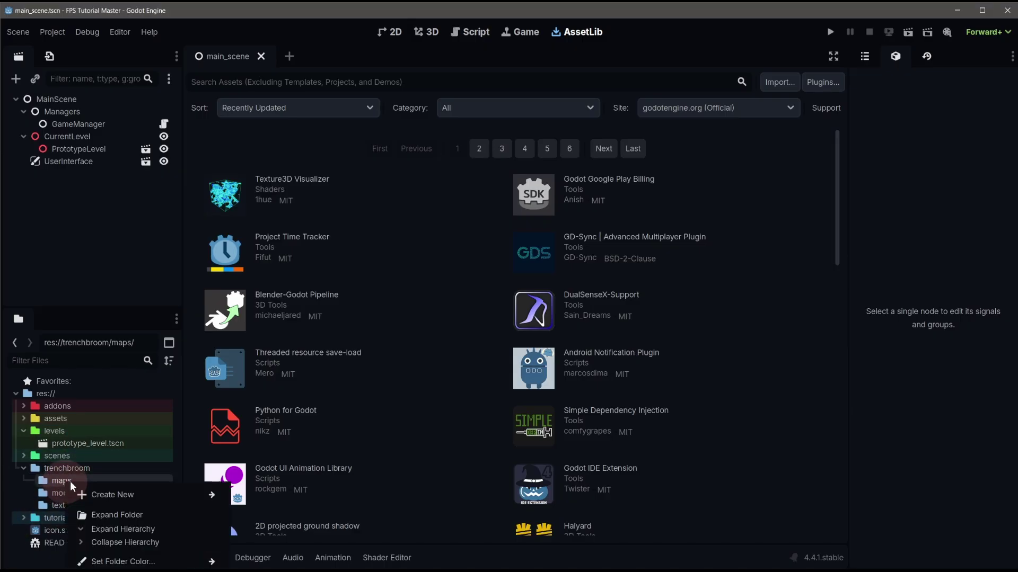
{"action": "left_click", "coordinate": [266, 495]}
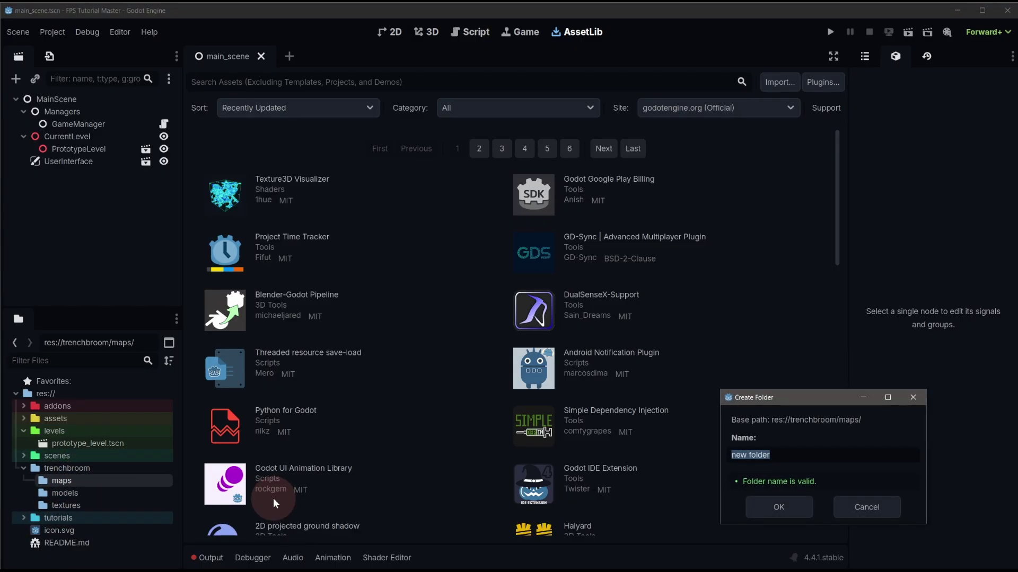
{"action": "type", "text": "autosave"}
{"action": "key", "text": "Return"}
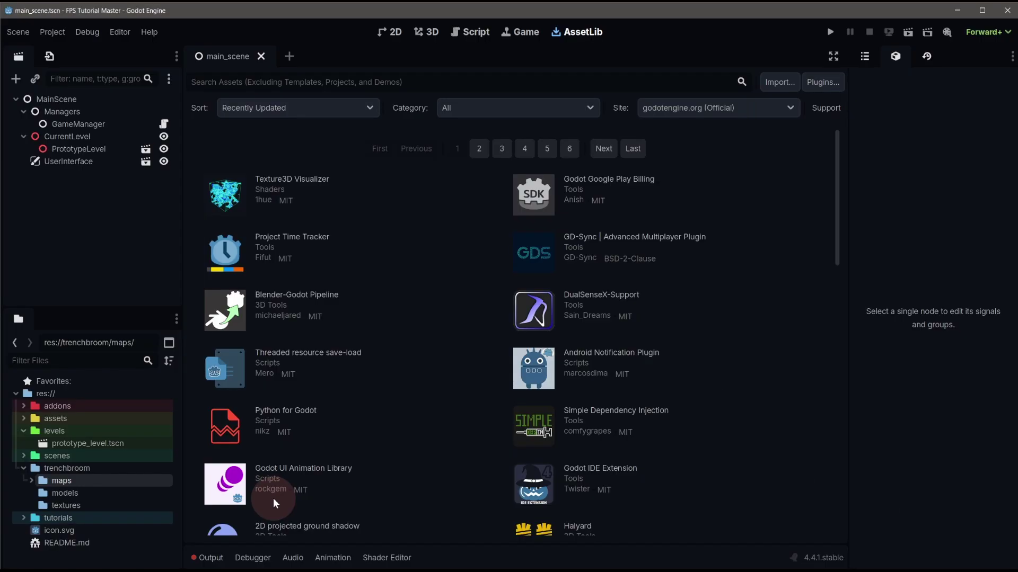
{"action": "left_click", "coordinate": [32, 479]}
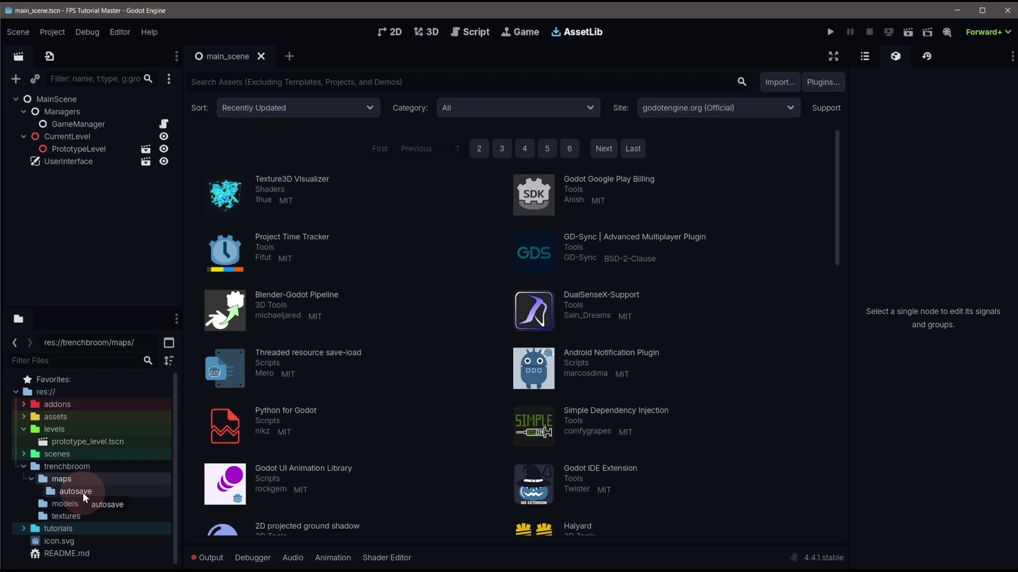
- Create a text document in autosave, rename it to .gdignore, and switch back to Godot
{"action": "double_click", "coordinate": [83, 493]}
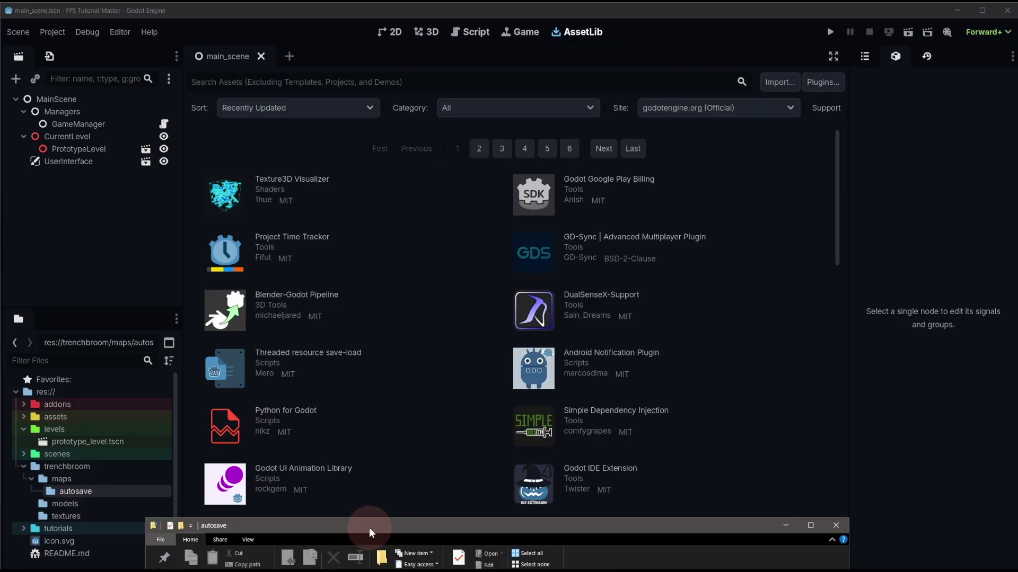
{"action": "right_click", "coordinate": [374, 333]}
{"action": "mouse_move", "coordinate": [457, 517]}
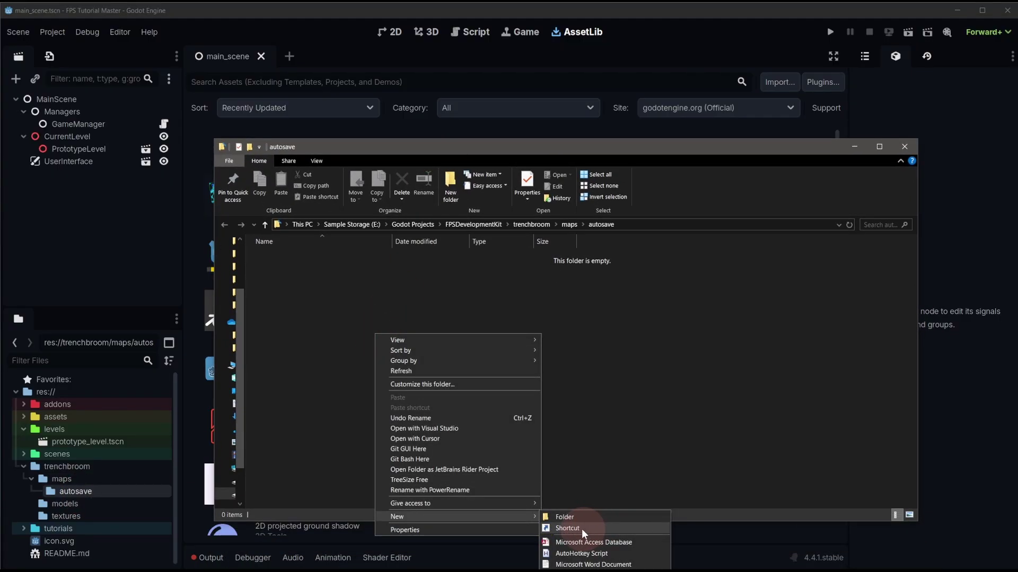
{"action": "left_click", "coordinate": [593, 569]}
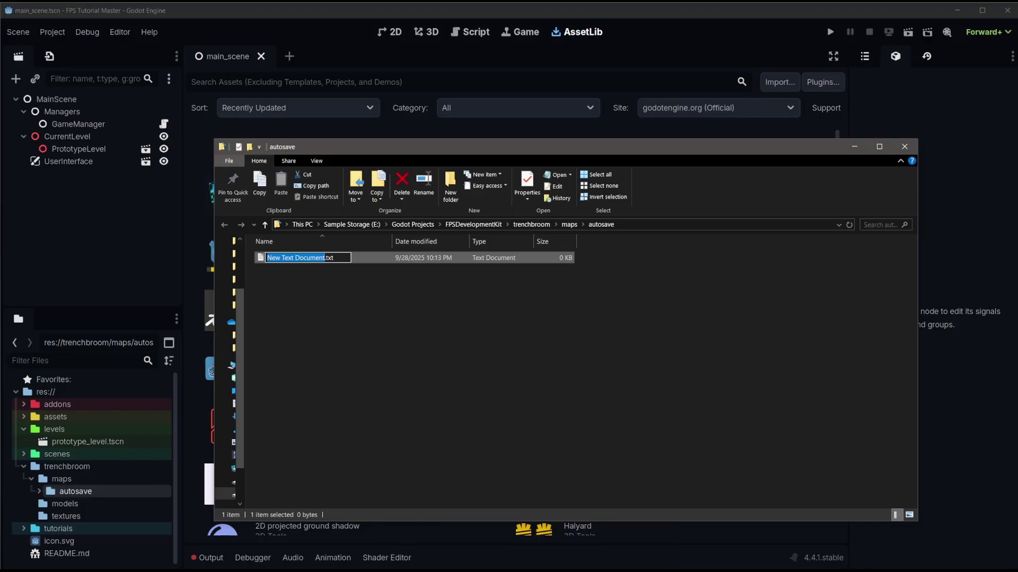
{"action": "key", "text": "ctrl+a"}
{"action": "type", "text": "."}
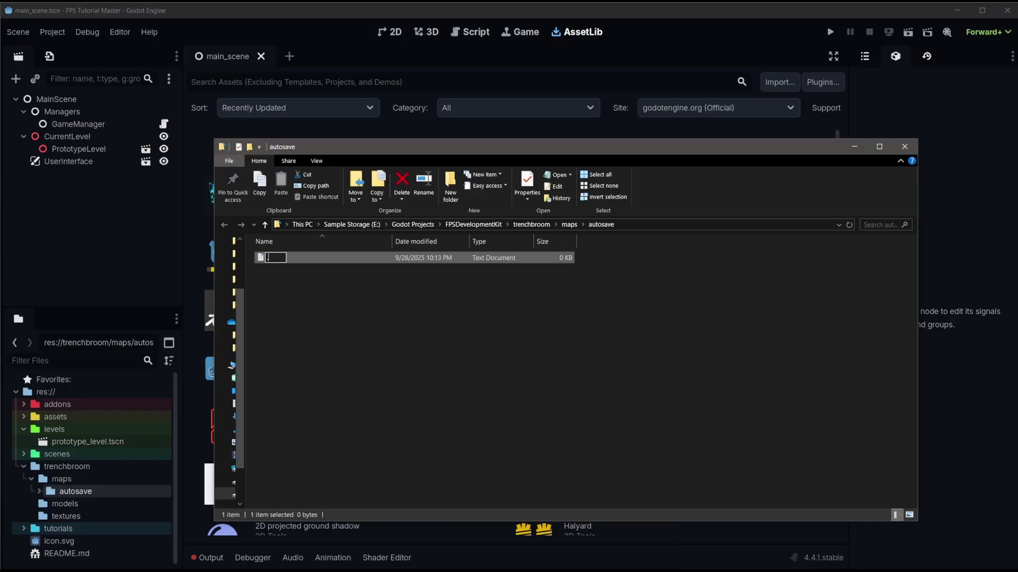
{"action": "type", "text": "gdignore"}
{"action": "left_click", "coordinate": [872, 473]}
{"action": "key", "text": "Return"}
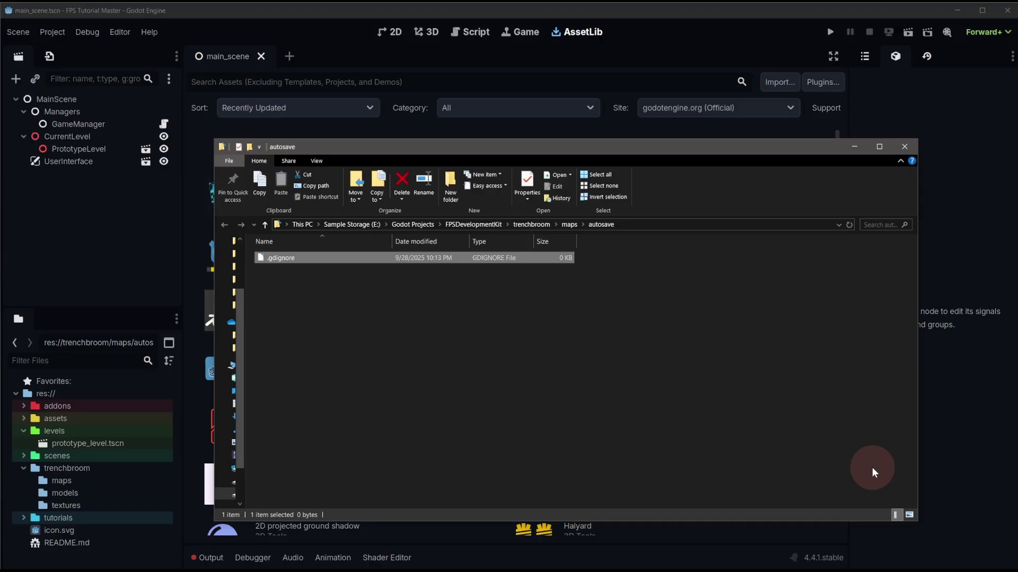
{"action": "left_click", "coordinate": [253, 18]}
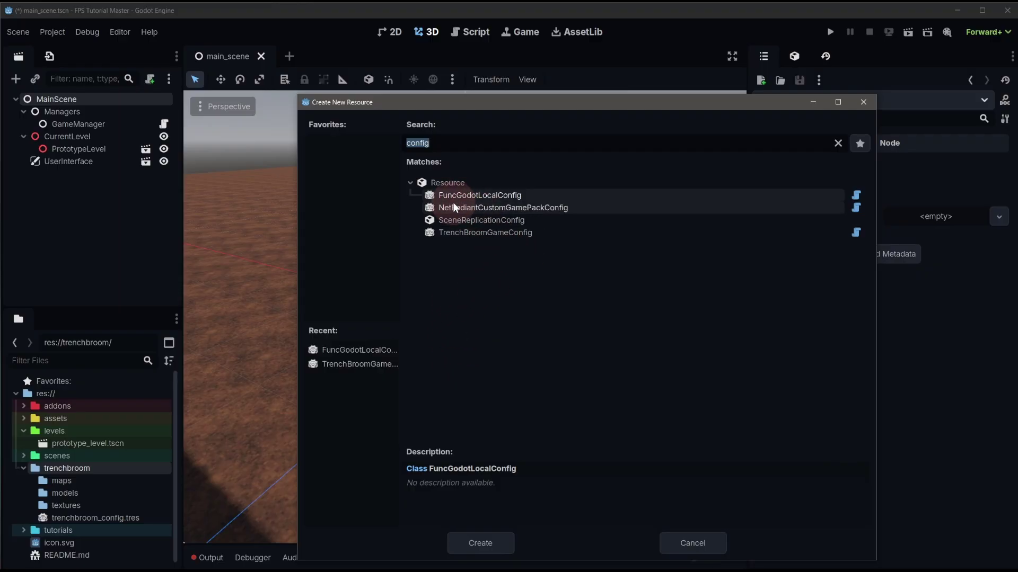
- Save a new FuncGodotLocalConfig as res://trenchbroom/trenchbroom_local_config.tres and preview the Fgd Output Folder browser
{"action": "left_click_drag", "start_coordinate": [452, 202], "coordinate": [478, 197]}
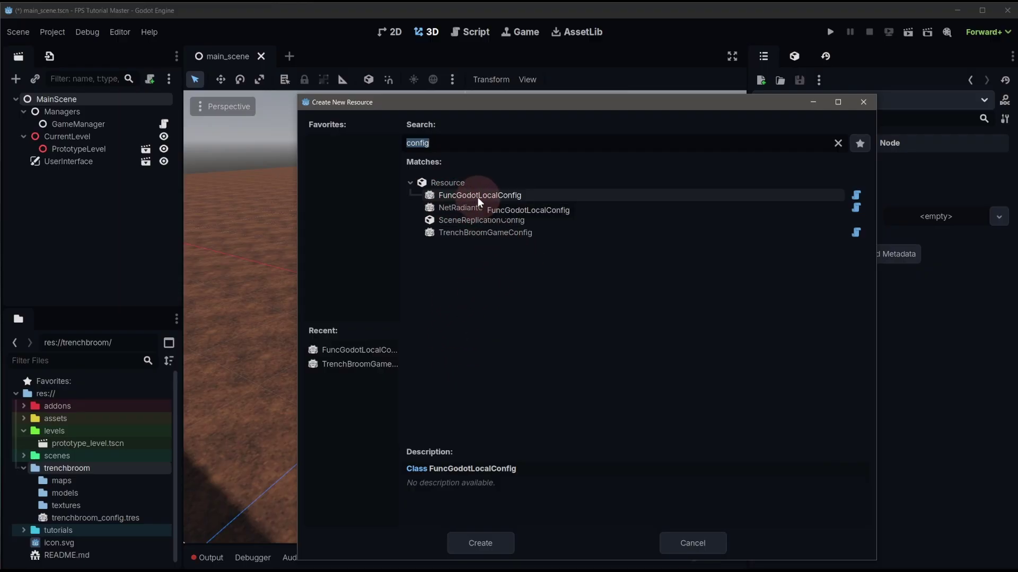
{"action": "double_click", "coordinate": [477, 197]}
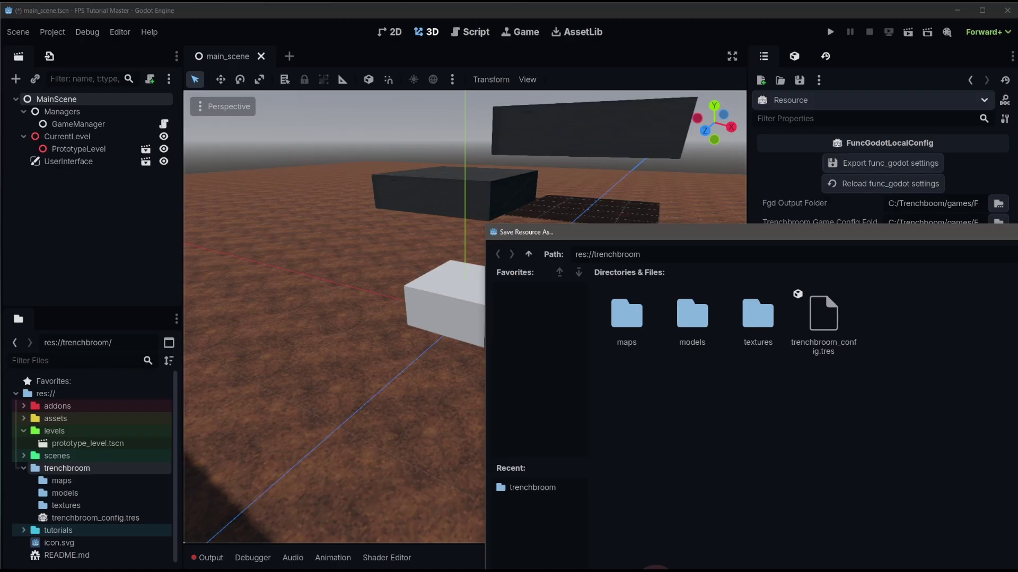
{"action": "key", "text": "Return"}
{"action": "left_click", "coordinate": [130, 528]}
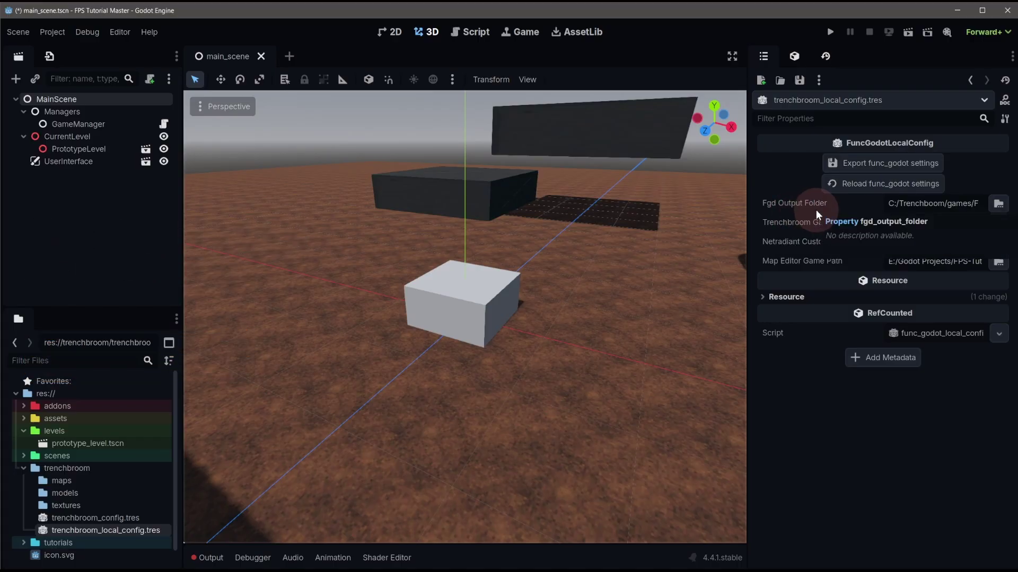
{"action": "left_click", "coordinate": [998, 205]}
{"action": "key", "text": "Escape"}
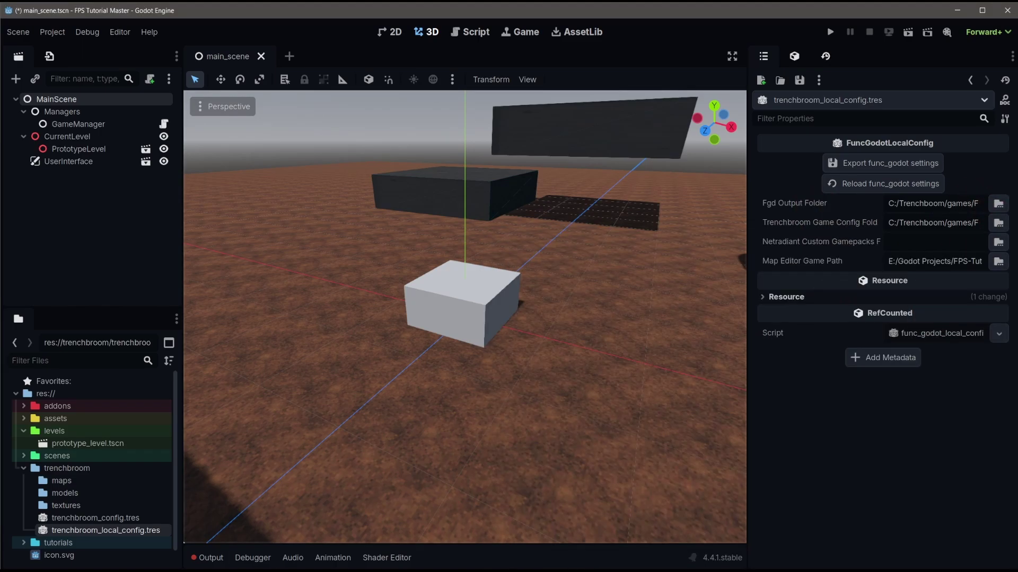
{"action": "left_click", "coordinate": [382, 368]}
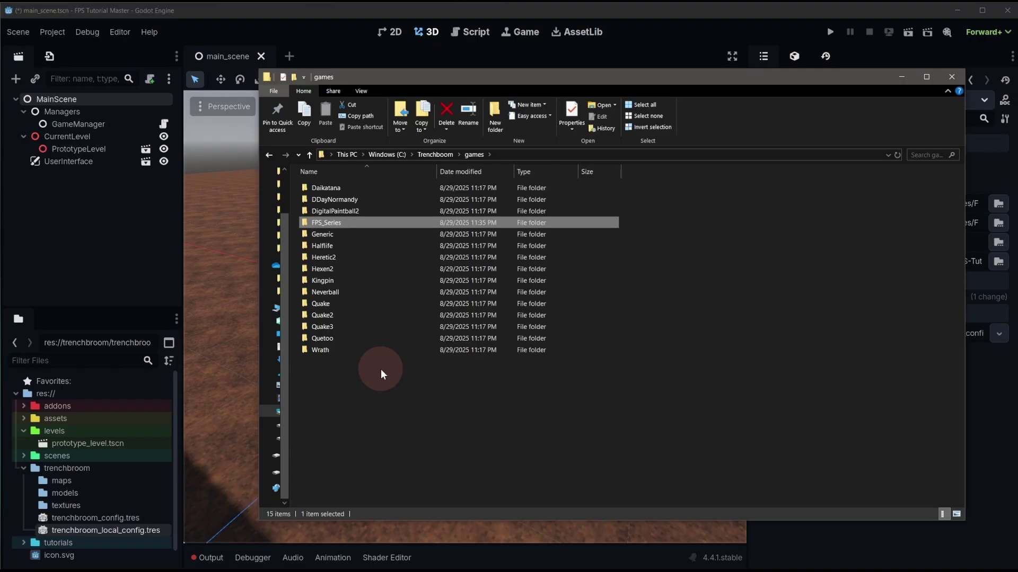
{"action": "left_click", "coordinate": [381, 369]}
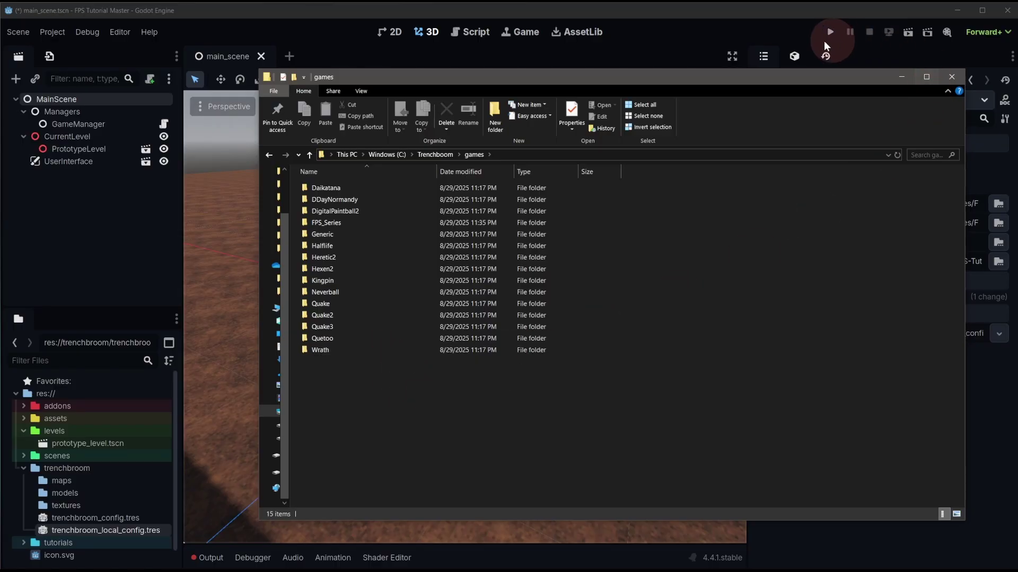
- Create an FPSDevKit folder under Trenchboom games and set it as the Fgd Output Folder
{"action": "left_click", "coordinate": [785, 30]}
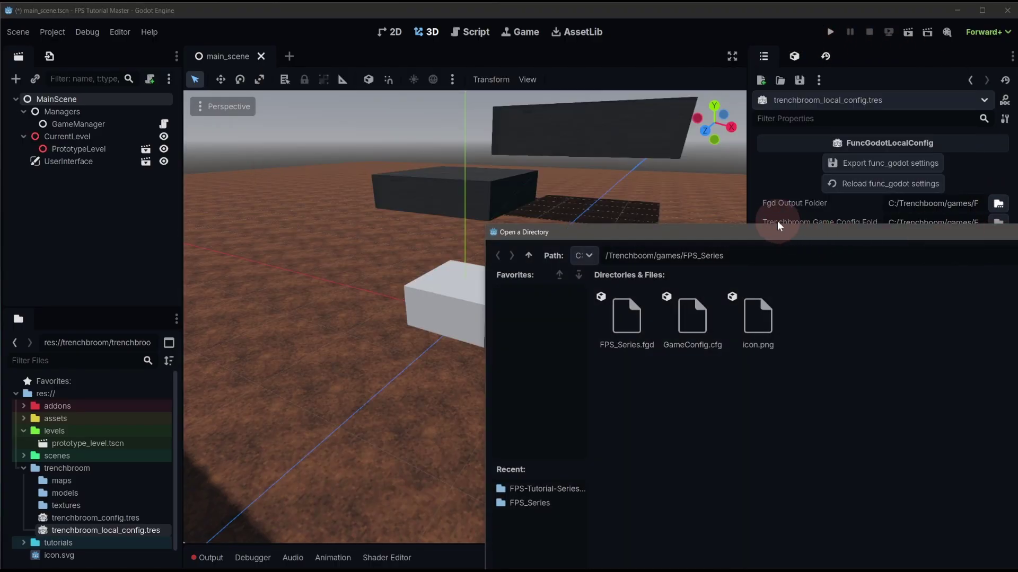
{"action": "mouse_move", "coordinate": [776, 220]}
{"action": "left_mouse_down"}
{"action": "mouse_move", "coordinate": [729, 206]}
{"action": "mouse_move", "coordinate": [527, 90]}
{"action": "left_mouse_up"}
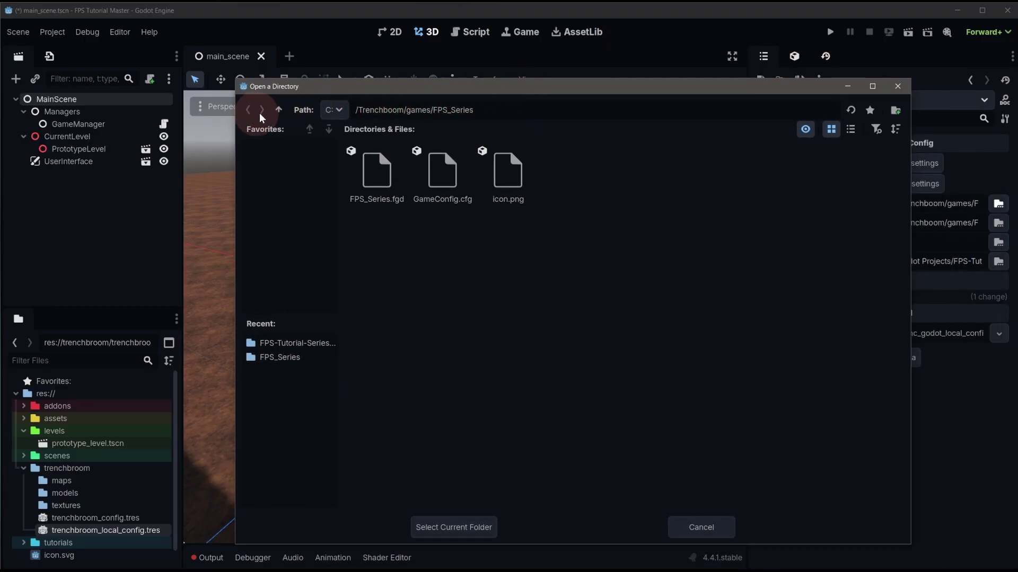
{"action": "left_click", "coordinate": [278, 109]}
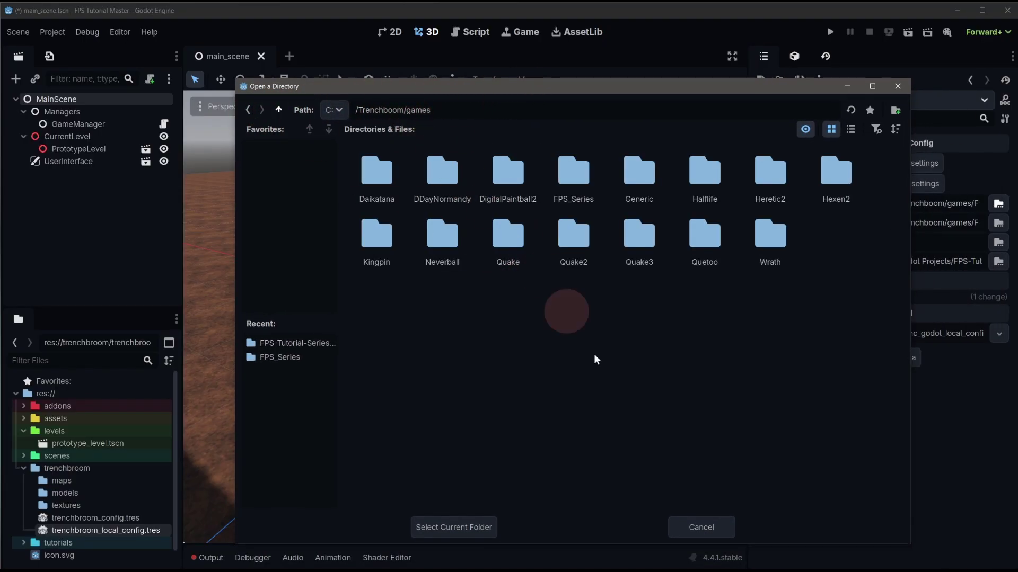
{"action": "left_click", "coordinate": [896, 109]}
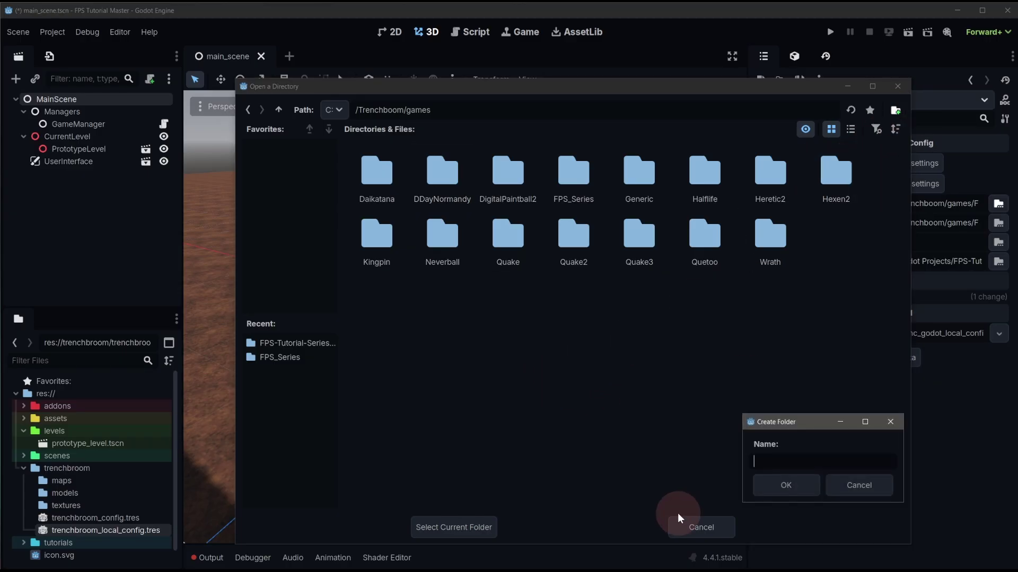
{"action": "type", "text": "FPSDevKit"}
{"action": "key", "text": "Return"}
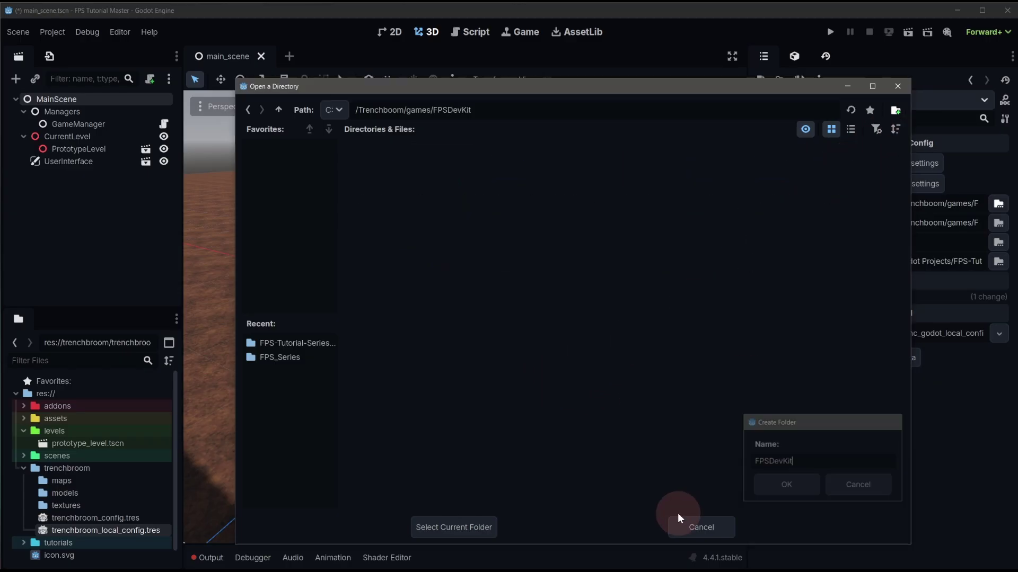
{"action": "left_click", "coordinate": [449, 528]}
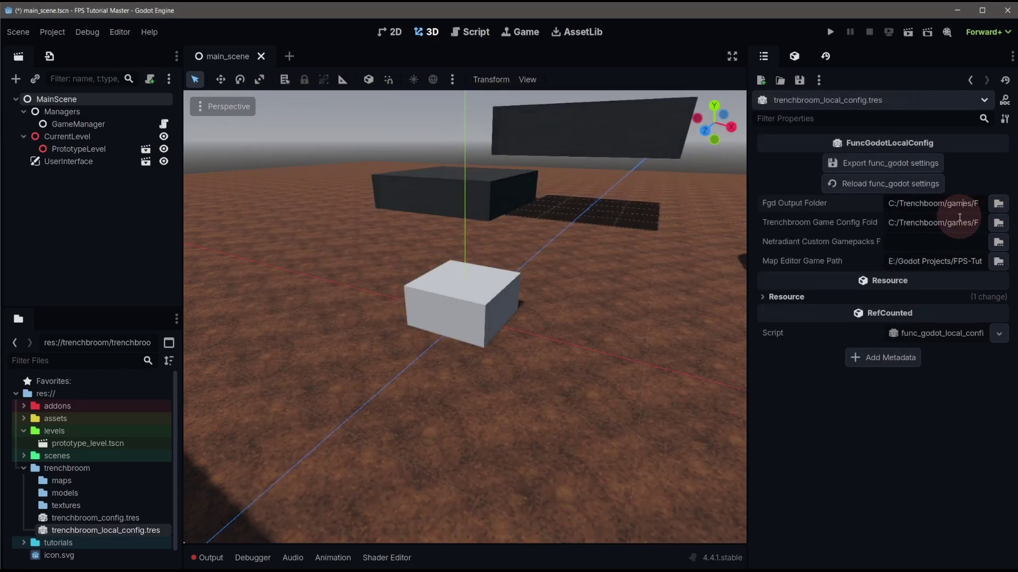
{"action": "triple_click", "coordinate": [970, 204]}
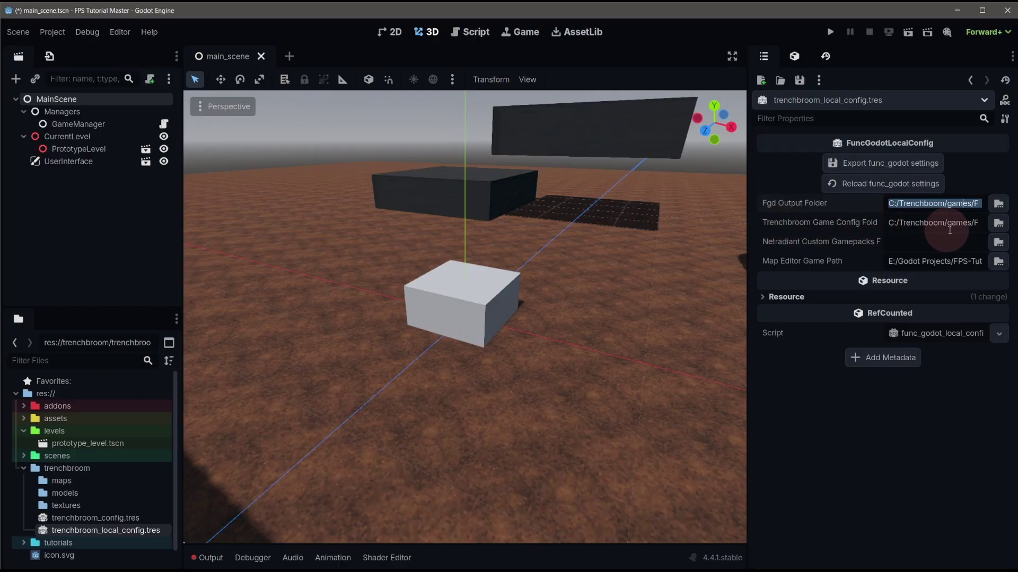
- Browse the Map Editor Game Path to E:/Godot Projects/FPSDevelopmentKit
{"action": "left_click", "coordinate": [997, 222]}
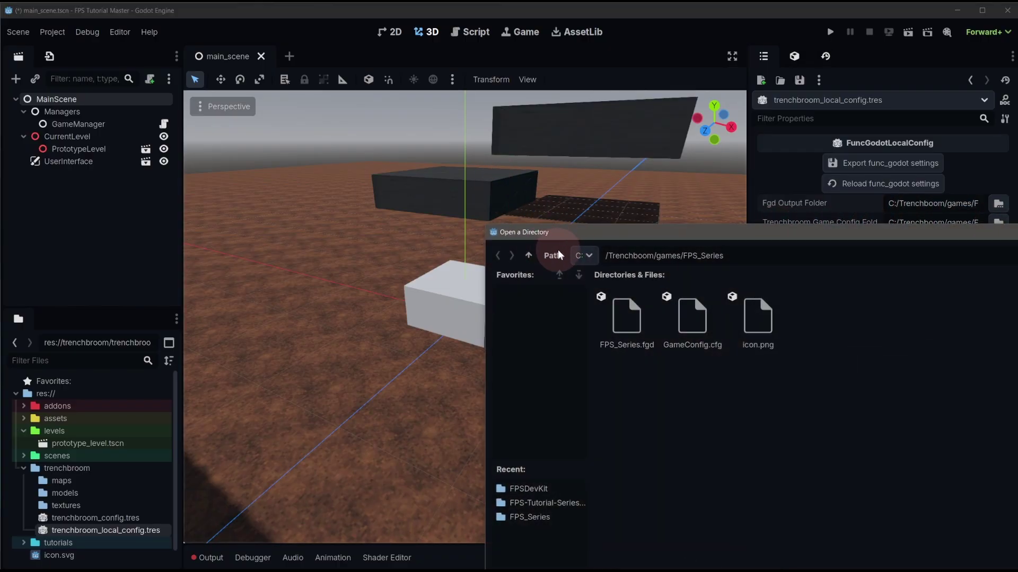
{"action": "left_click", "coordinate": [527, 255]}
{"action": "key", "text": "Escape"}
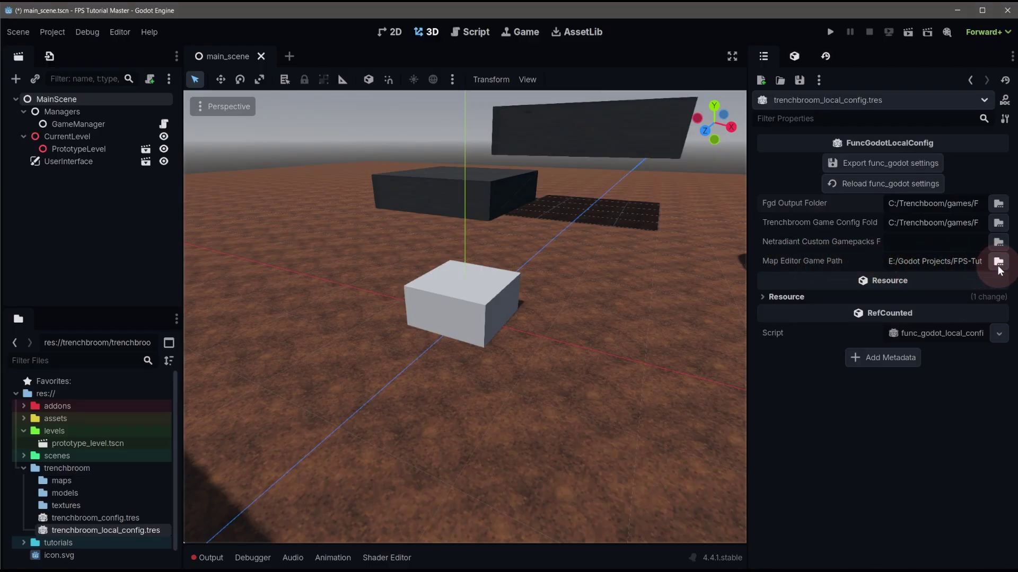
{"action": "left_click", "coordinate": [997, 261]}
{"action": "left_click_drag", "start_coordinate": [643, 231], "coordinate": [352, 68]}
{"action": "key", "text": "BackSpace"}
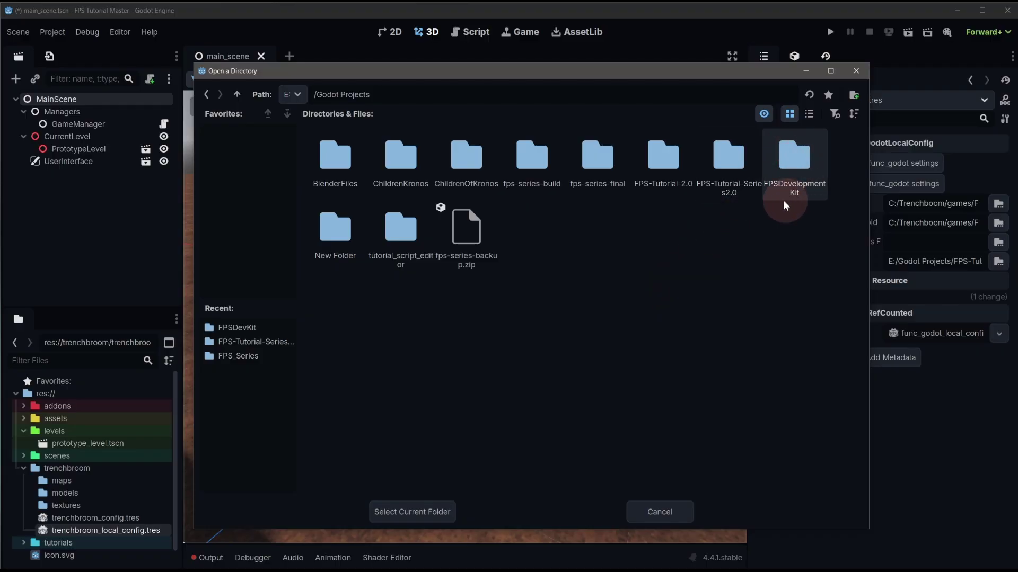
{"action": "double_click", "coordinate": [796, 172]}
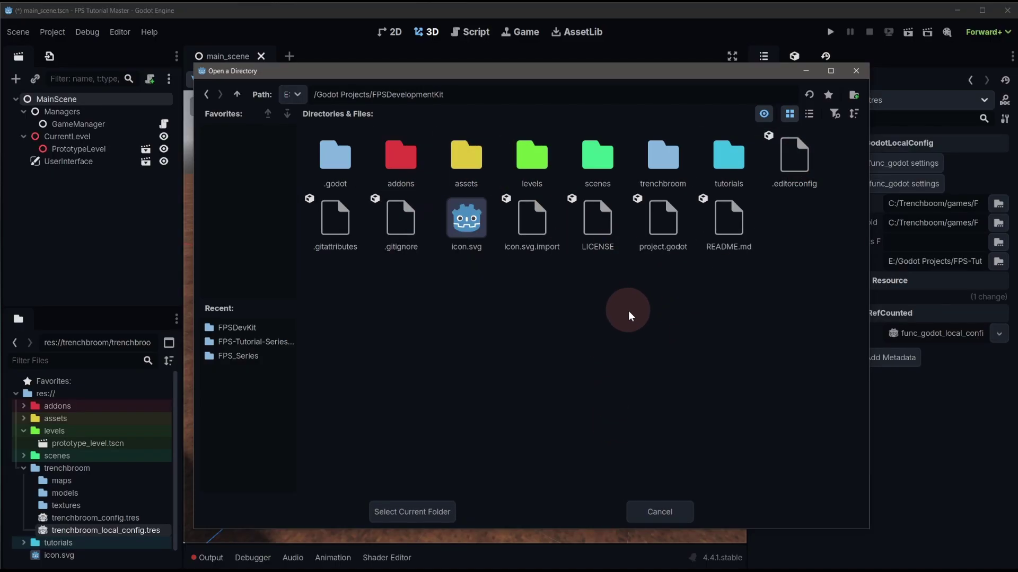
- Confirm FPSDevelopmentKit as the game path, export func_godot settings, and open FPSDevKit
{"action": "left_click", "coordinate": [410, 512]}
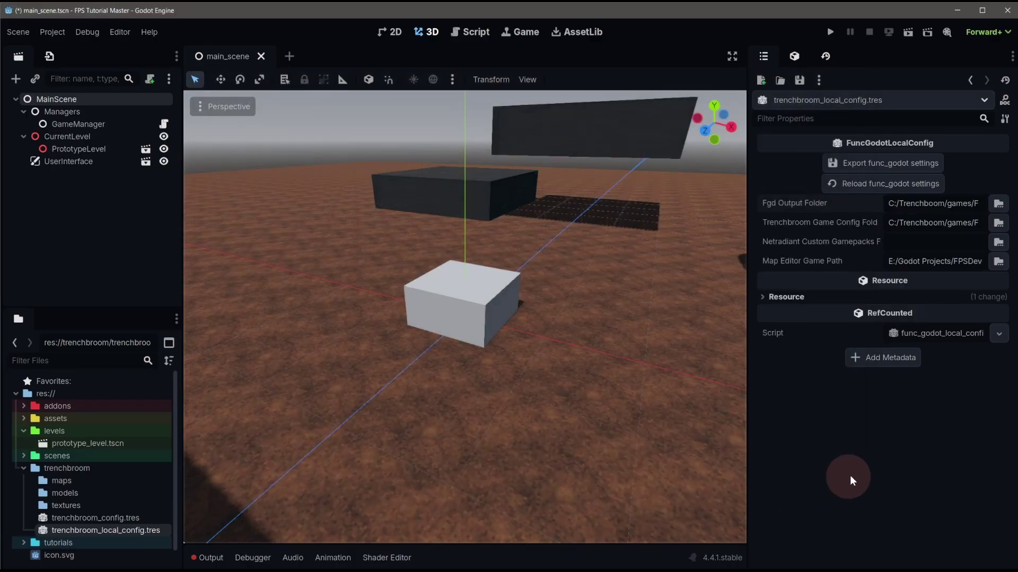
{"action": "left_click", "coordinate": [878, 167]}
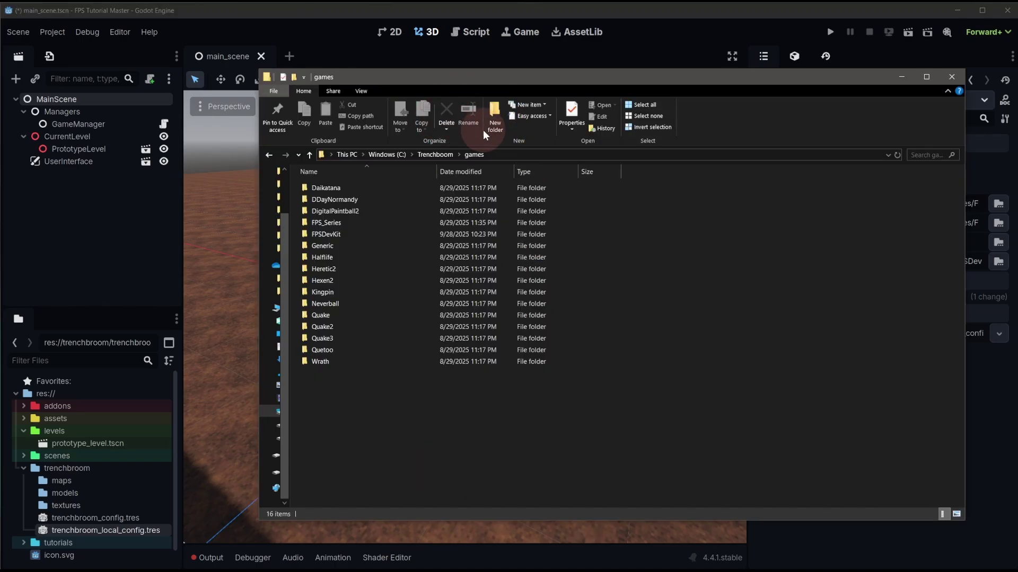
{"action": "double_click", "coordinate": [332, 233]}
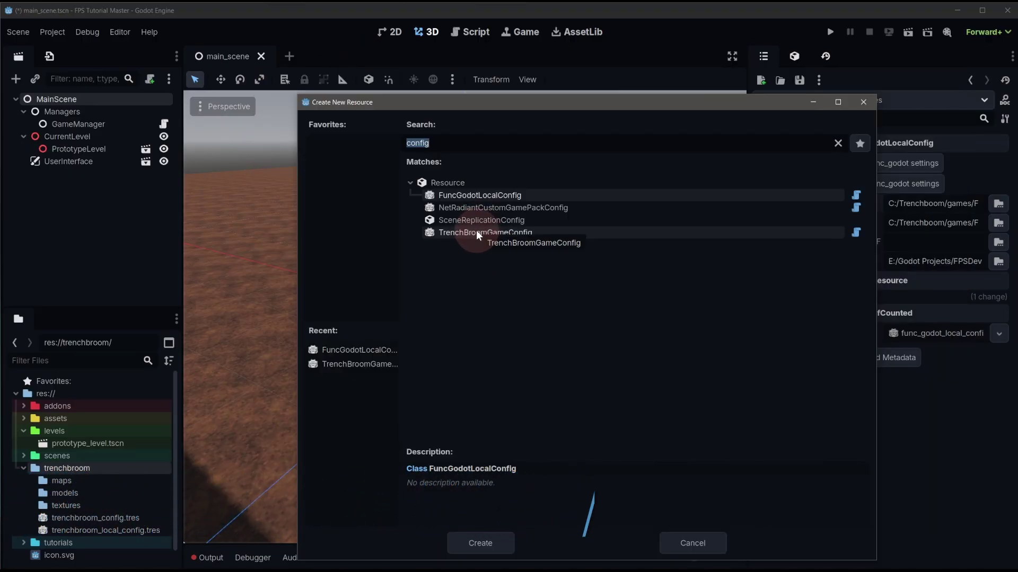
- Cancel the new resource, open trenchbroom_config.tres, and replace its Game Name with FPSDevKit
{"action": "left_click", "coordinate": [702, 551]}
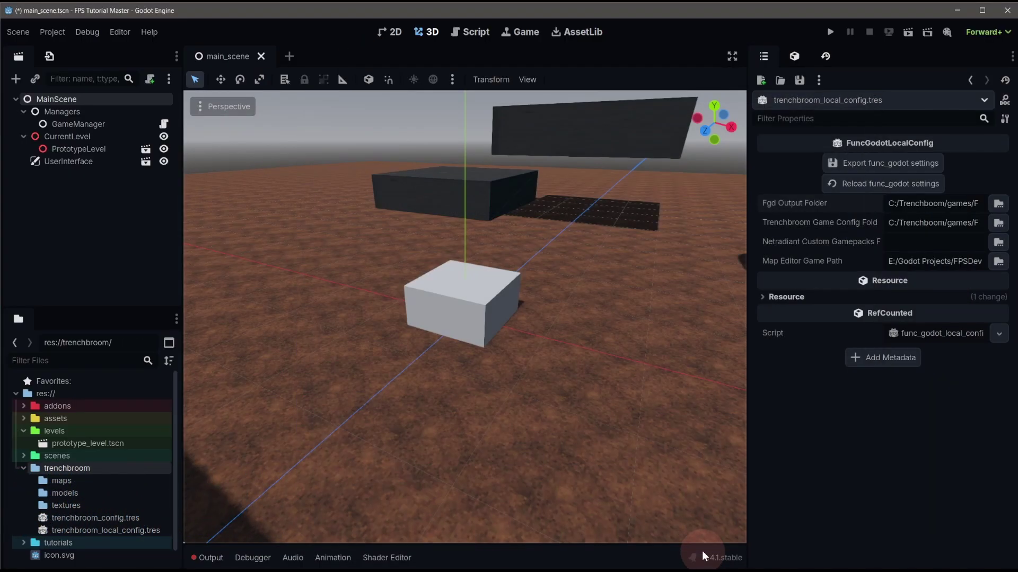
{"action": "left_click", "coordinate": [119, 516]}
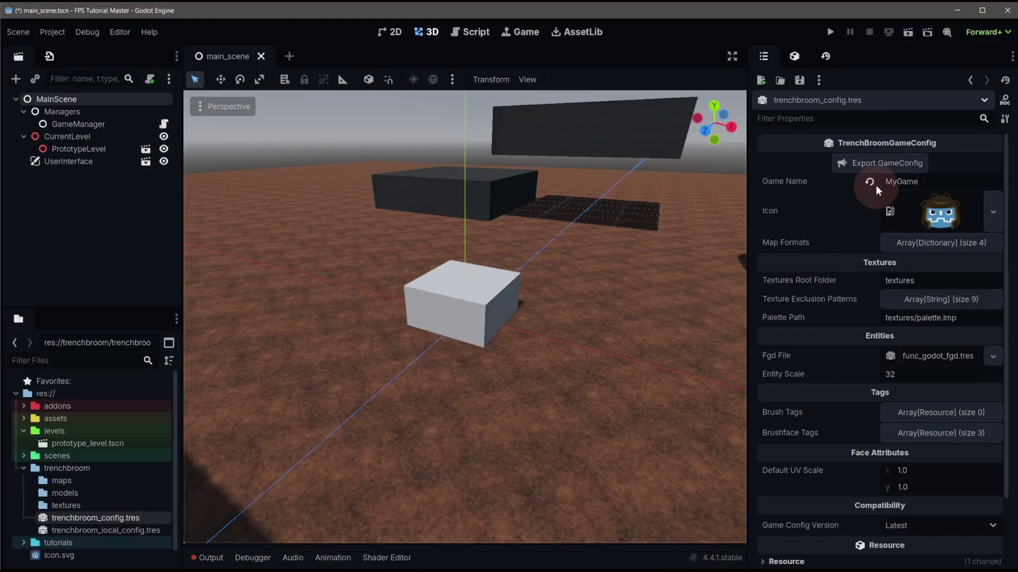
{"action": "scroll", "coordinate": [893, 388], "scroll_direction": "down", "scroll_amount": 3}
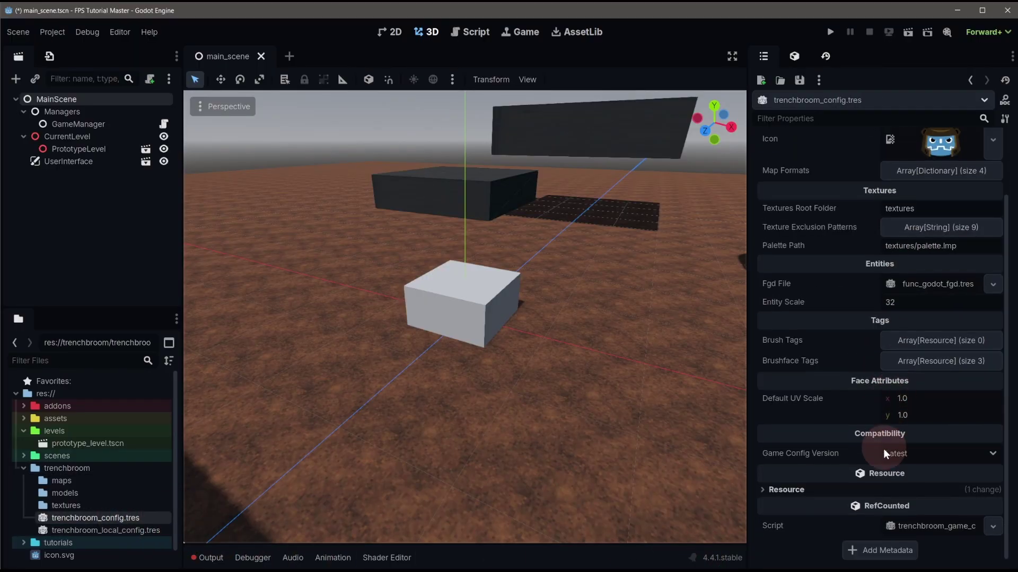
{"action": "scroll", "coordinate": [883, 453], "scroll_direction": "up", "scroll_amount": 3}
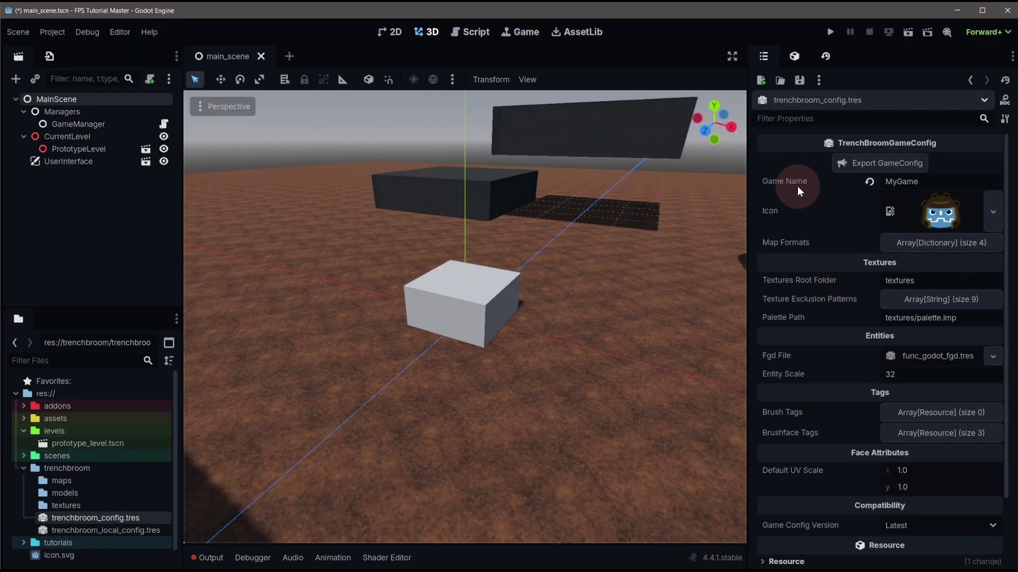
{"action": "double_click", "coordinate": [924, 182]}
{"action": "type", "text": "FPSDevKit"}
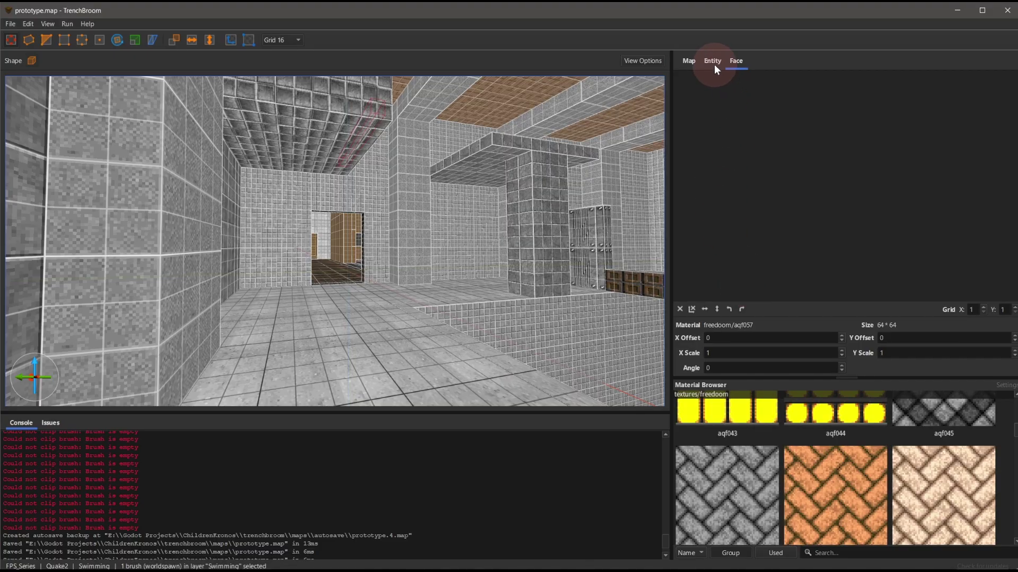
- Show worldspawn's entity properties in prototype.map and turn the view down the corridor
{"action": "left_click", "coordinate": [713, 64]}
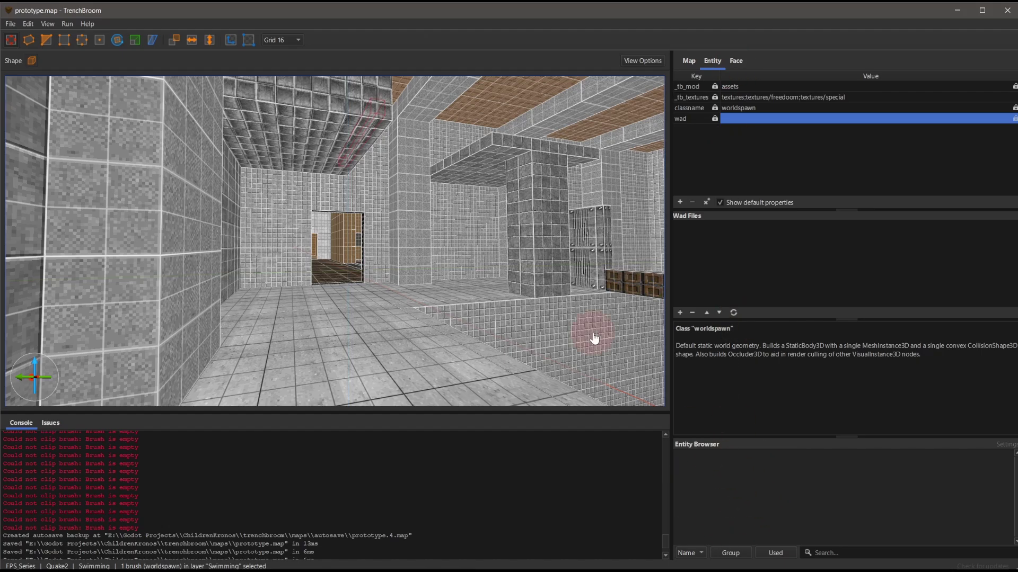
{"action": "right_click_drag", "start_coordinate": [572, 318], "coordinate": [424, 227]}
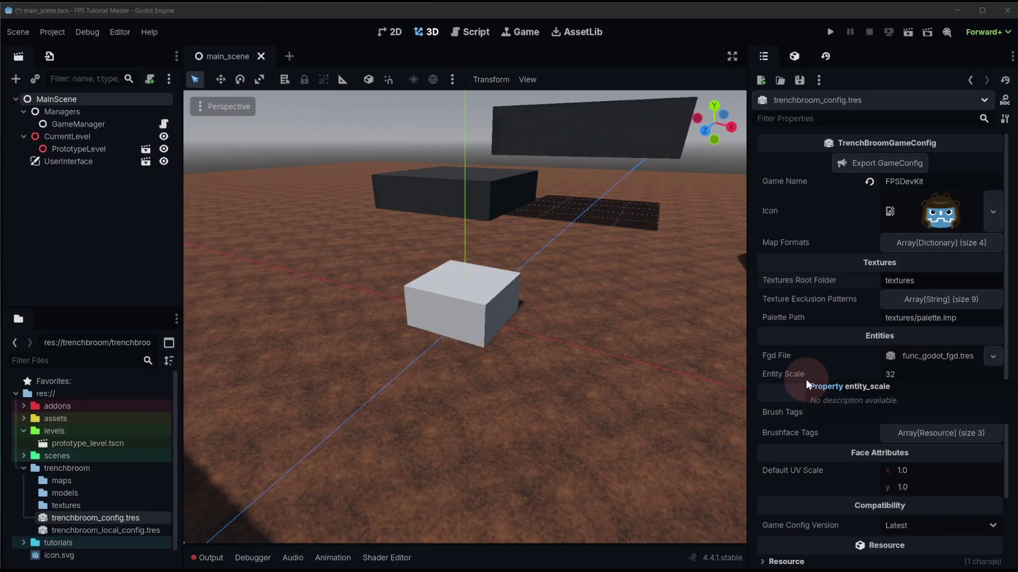
{"action": "scroll", "coordinate": [805, 379], "scroll_direction": "down", "scroll_amount": 2}
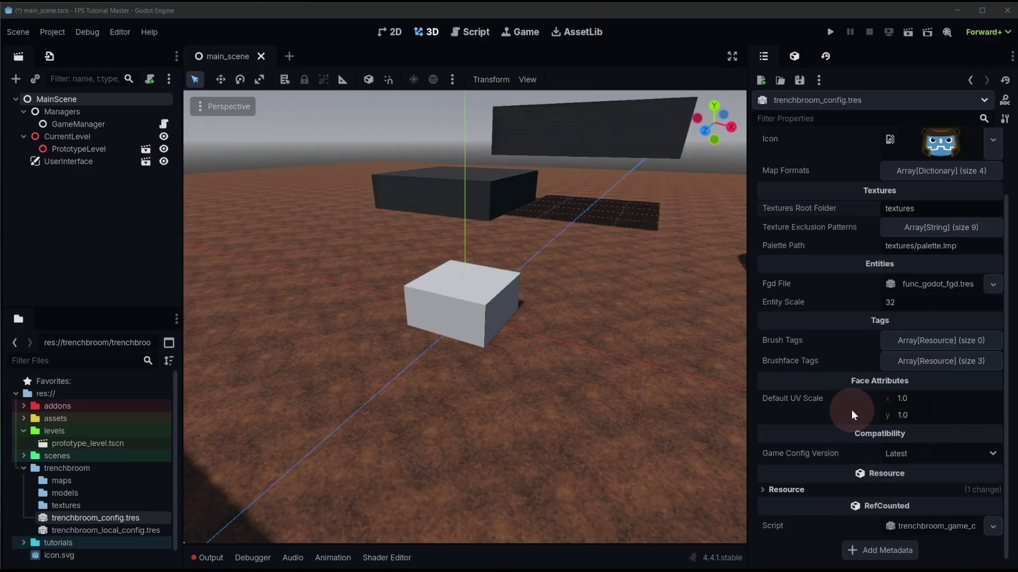
{"action": "left_click", "coordinate": [915, 457]}
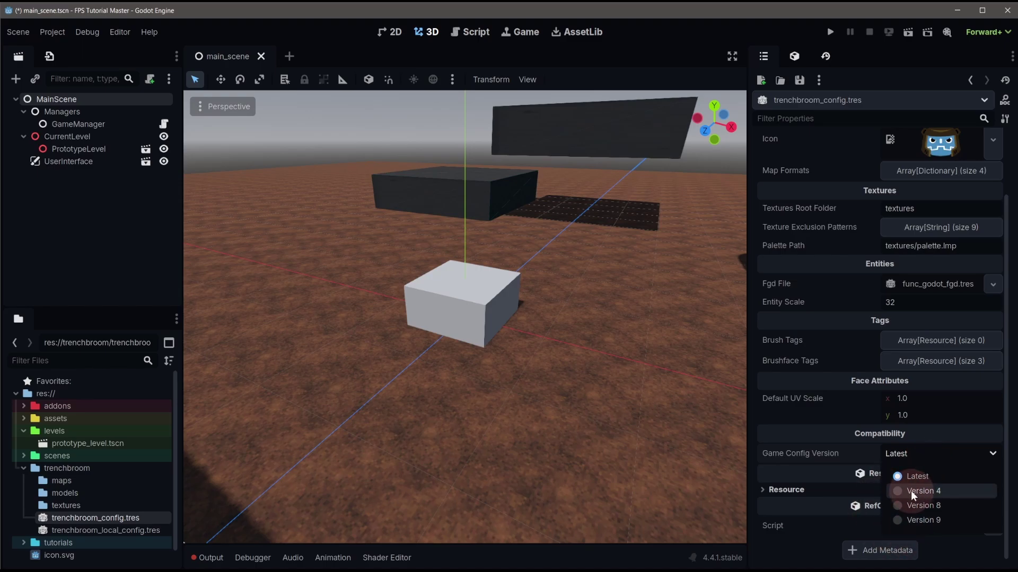
{"action": "left_click", "coordinate": [904, 458]}
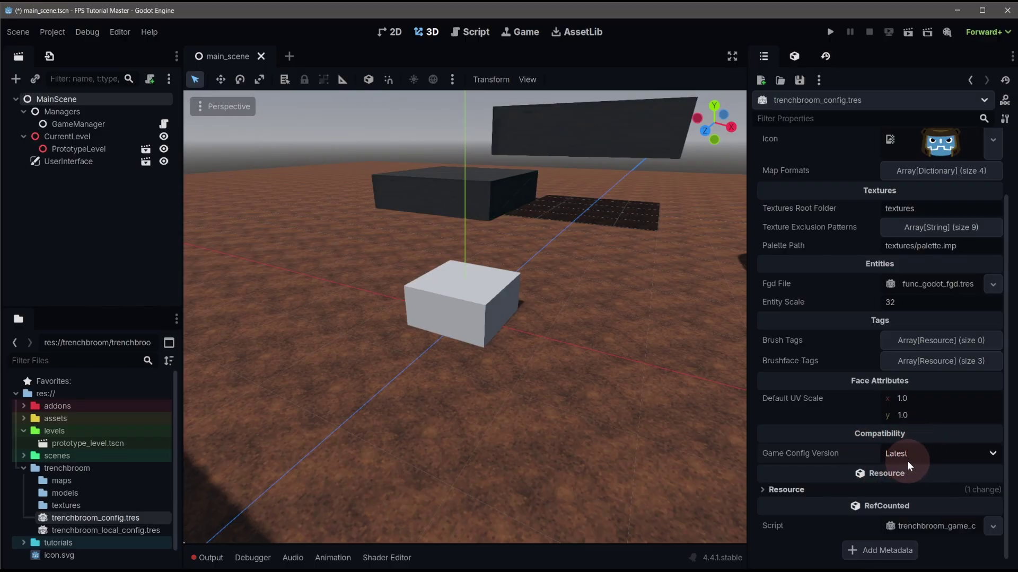
{"action": "scroll", "coordinate": [907, 460], "scroll_direction": "up", "scroll_amount": 3}
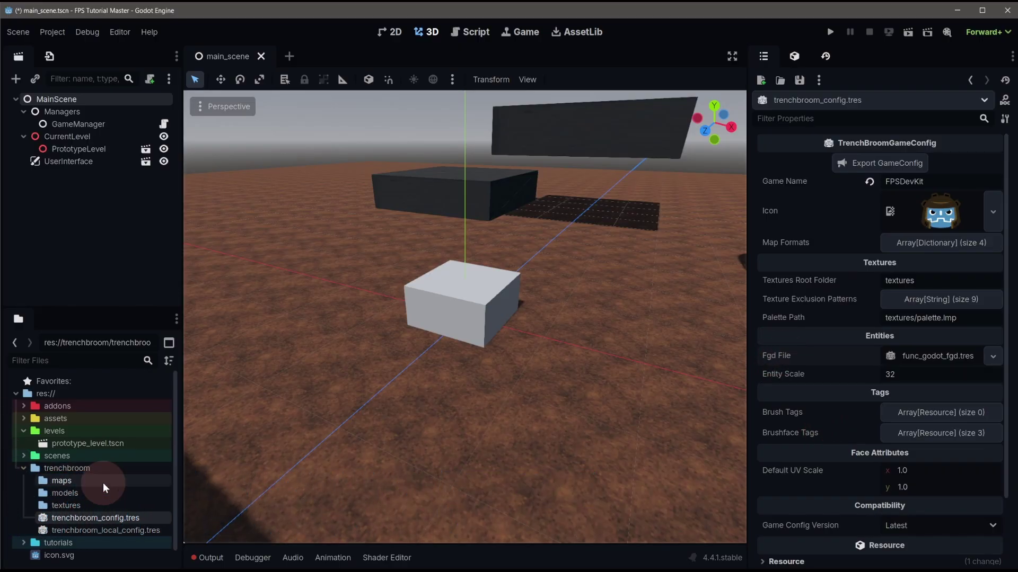
- Create a FuncGodotFGDFile resource in the trenchbroom folder saved as fpsdevkit_fgd.tres
{"action": "right_click", "coordinate": [82, 470]}
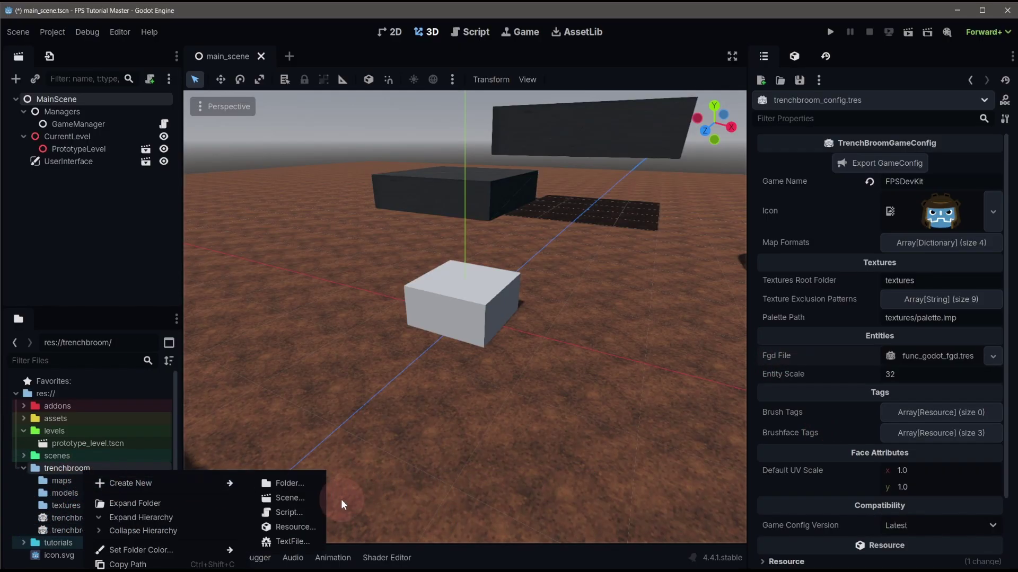
{"action": "left_click", "coordinate": [309, 525]}
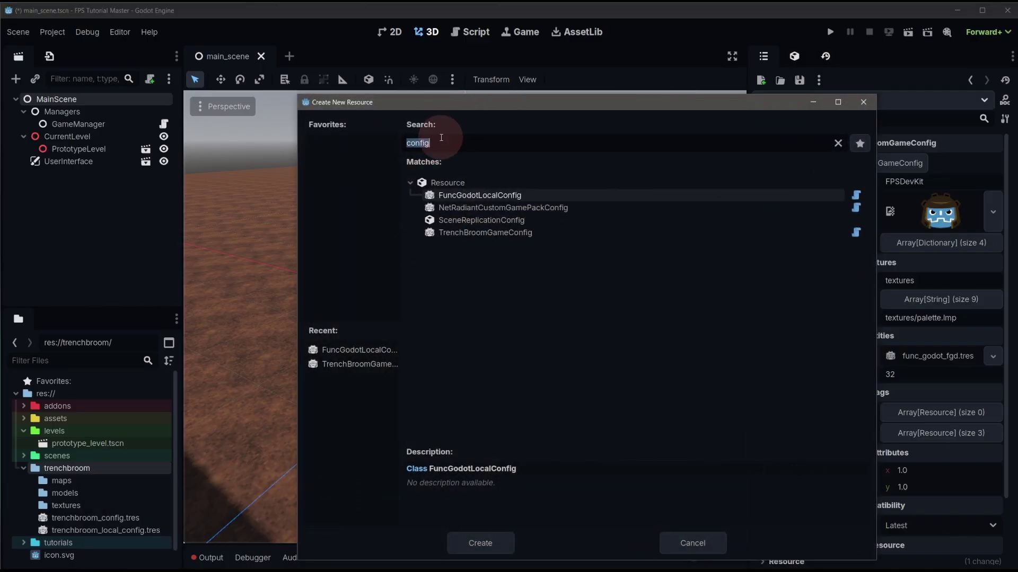
{"action": "type", "text": "fgd"}
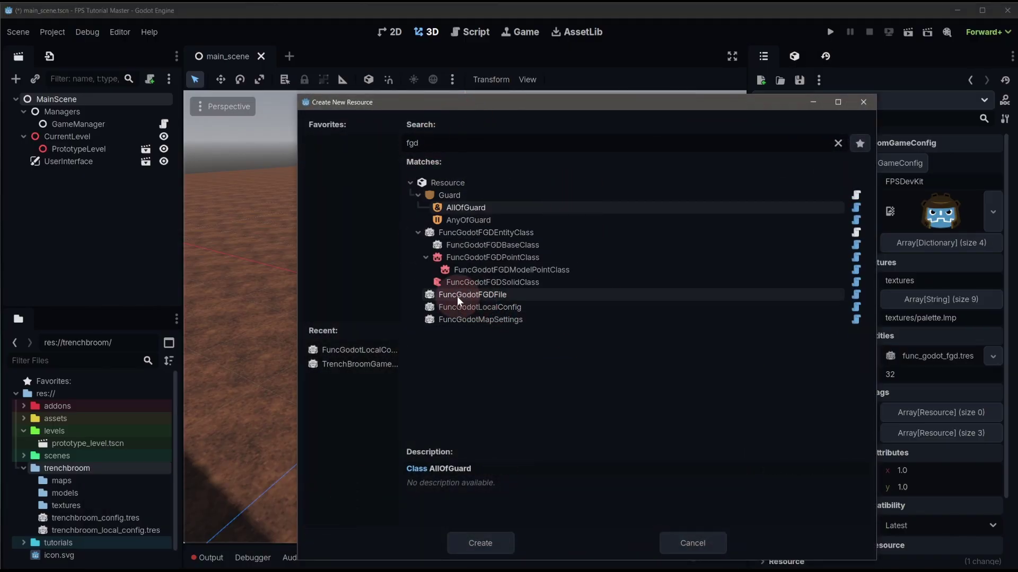
{"action": "double_click", "coordinate": [498, 297]}
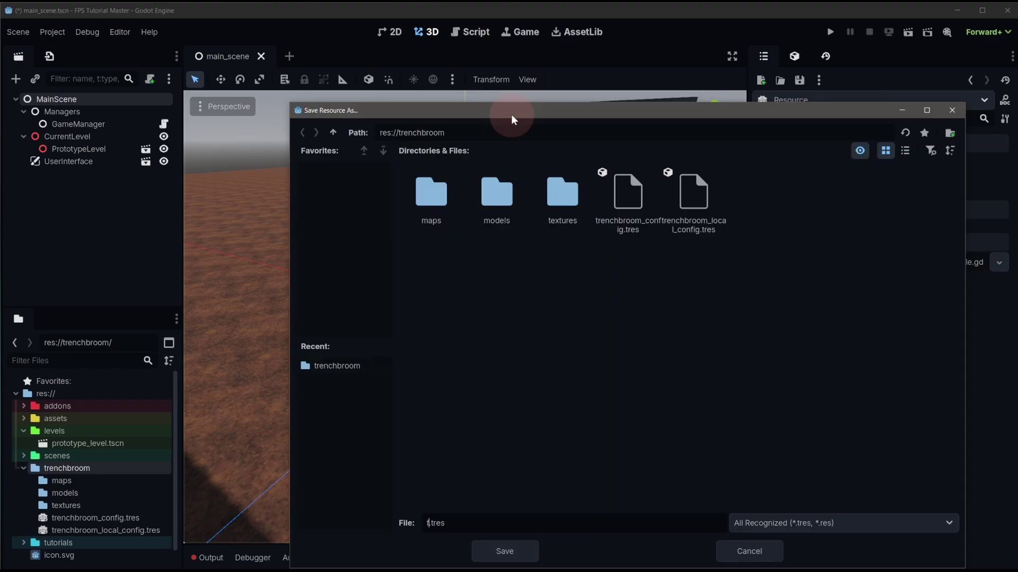
{"action": "type", "text": "fpsdevkit_fgd"}
{"action": "key", "text": "Return"}
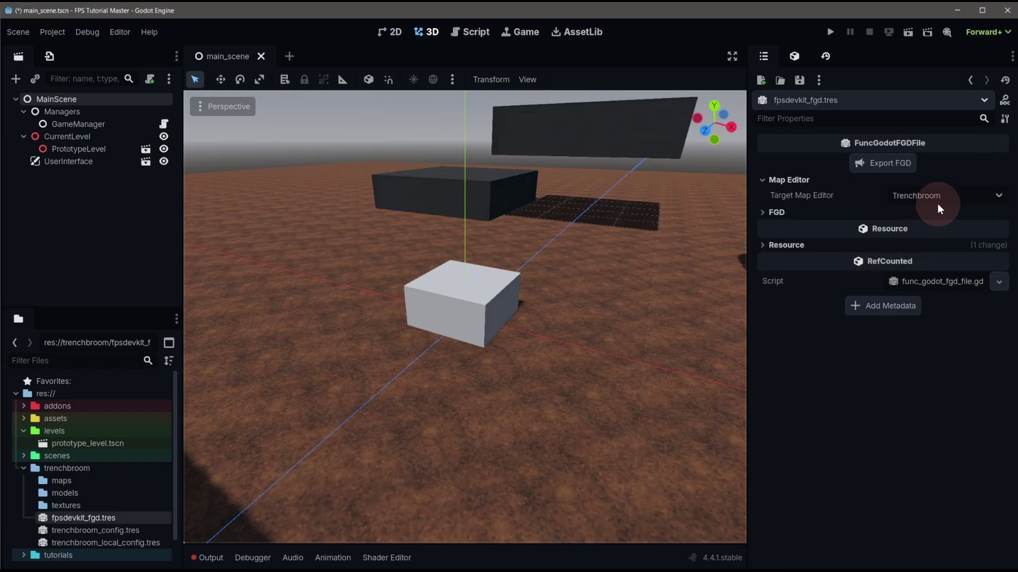
- Set the resource's Fgd Name to FPSDevKit
{"action": "left_click", "coordinate": [773, 211]}
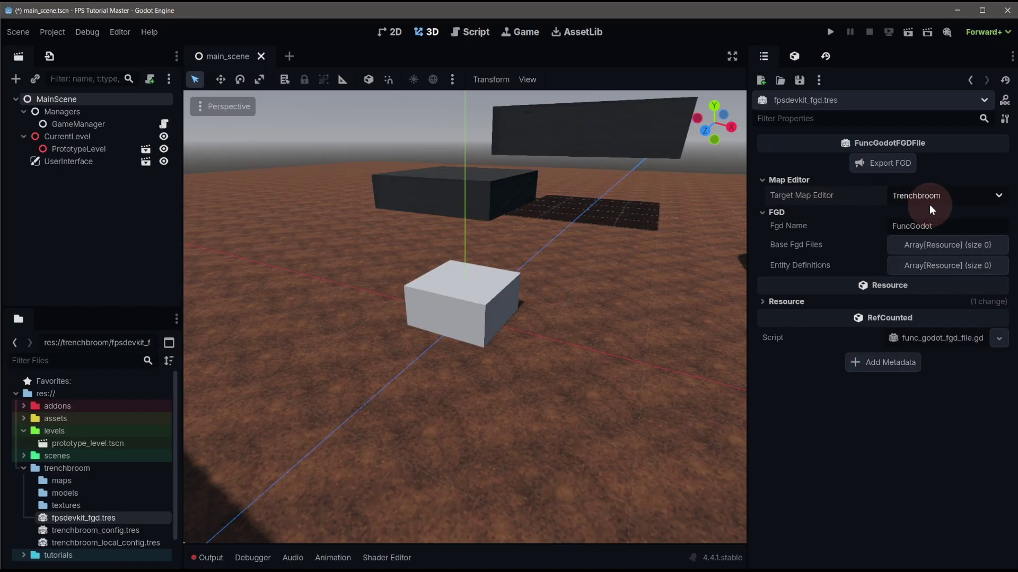
{"action": "left_click_drag", "start_coordinate": [942, 227], "coordinate": [853, 227]}
{"action": "type", "text": "FPSDevKit"}
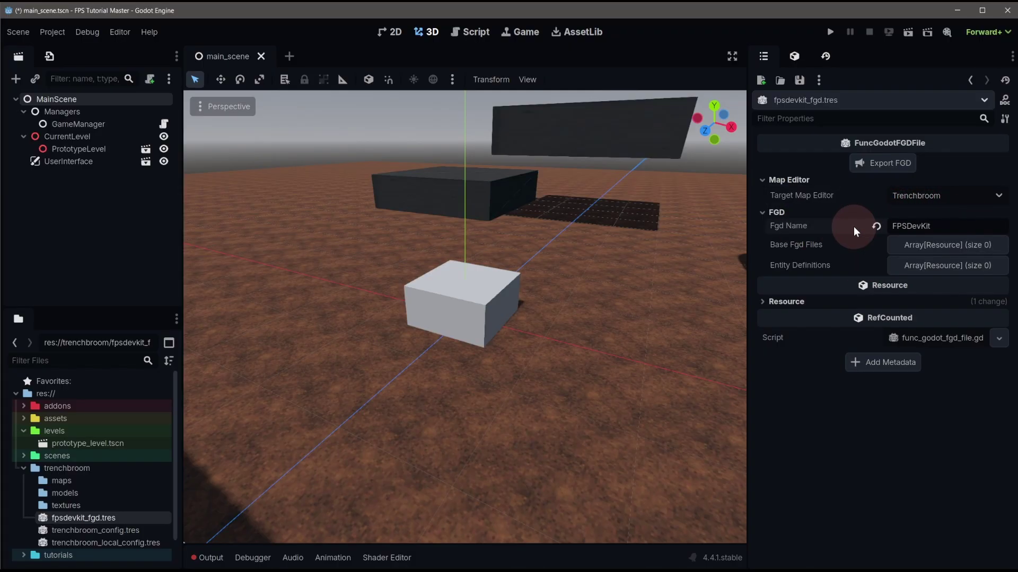
{"action": "key", "text": "Return"}
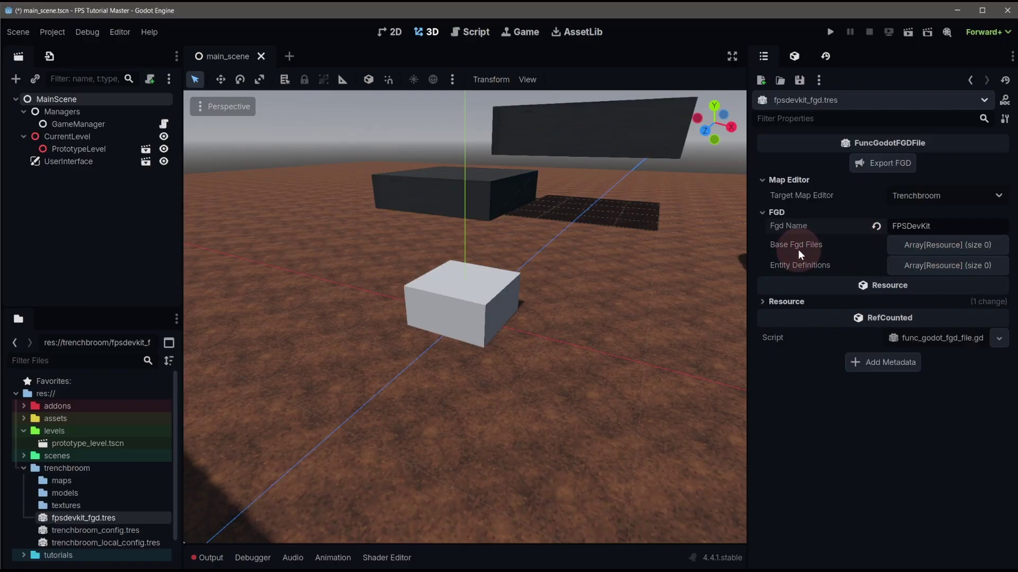
- Add addons/func_godot's func_godot_fgd.tres as the base FGD file
{"action": "left_click", "coordinate": [923, 245]}
{"action": "left_click", "coordinate": [925, 284]}
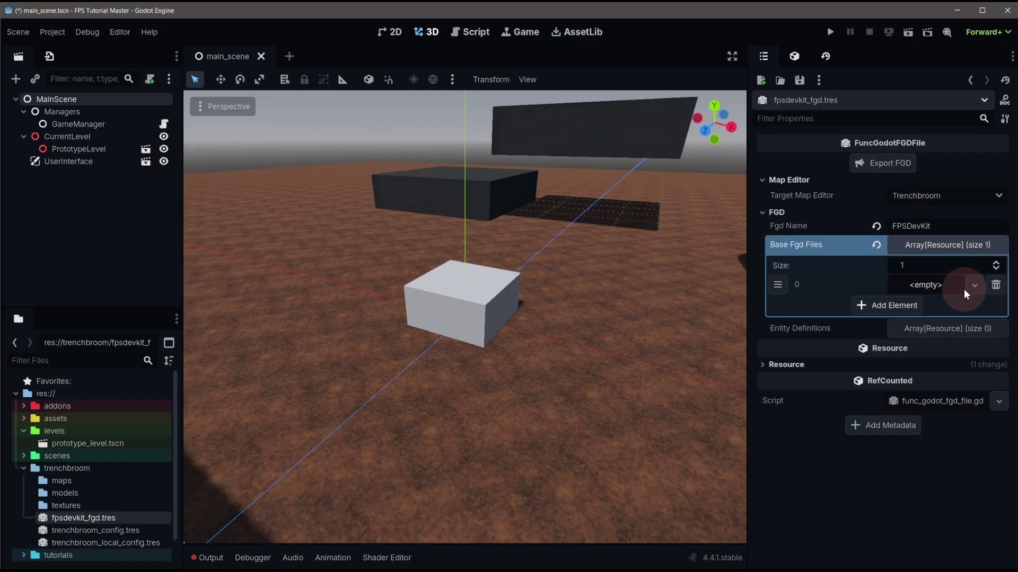
{"action": "left_click", "coordinate": [21, 405]}
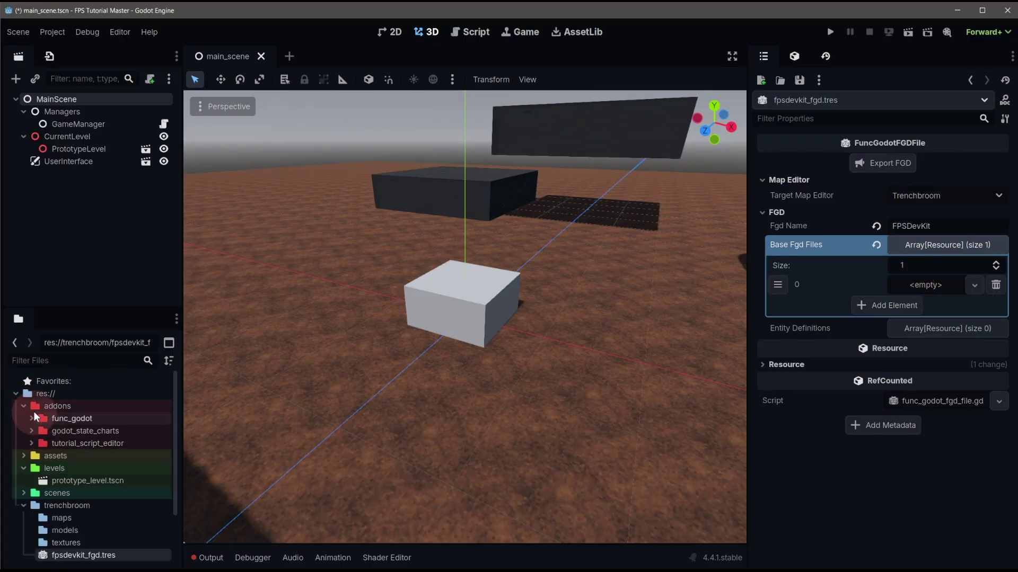
{"action": "left_click", "coordinate": [31, 417]}
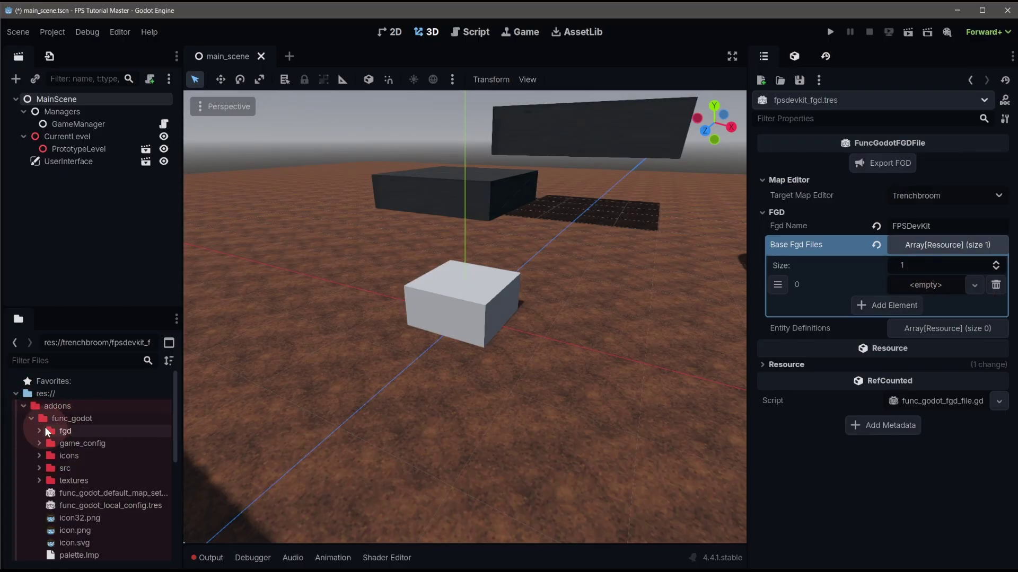
{"action": "left_click", "coordinate": [39, 431]}
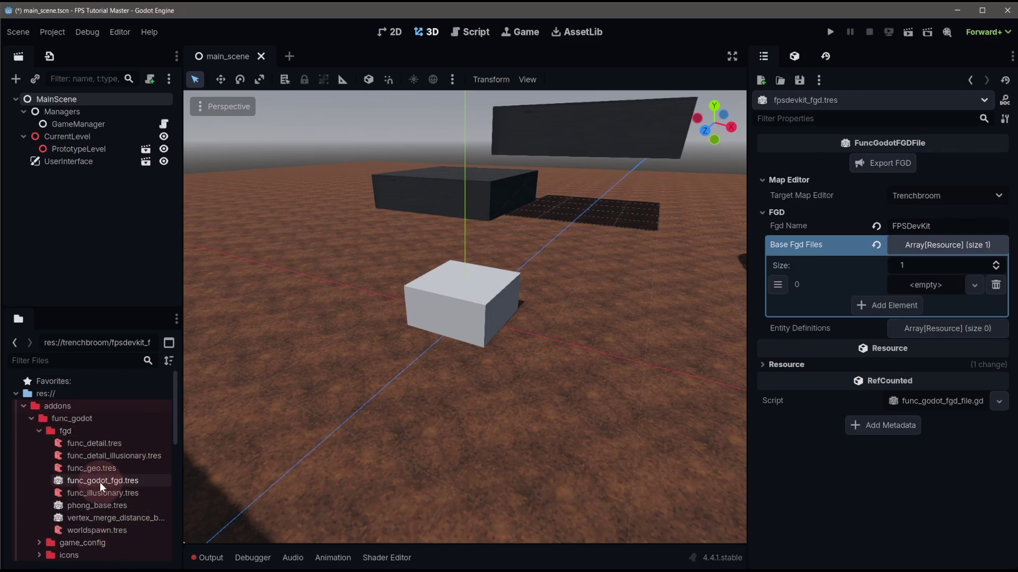
{"action": "left_click_drag", "start_coordinate": [99, 482], "coordinate": [938, 285]}
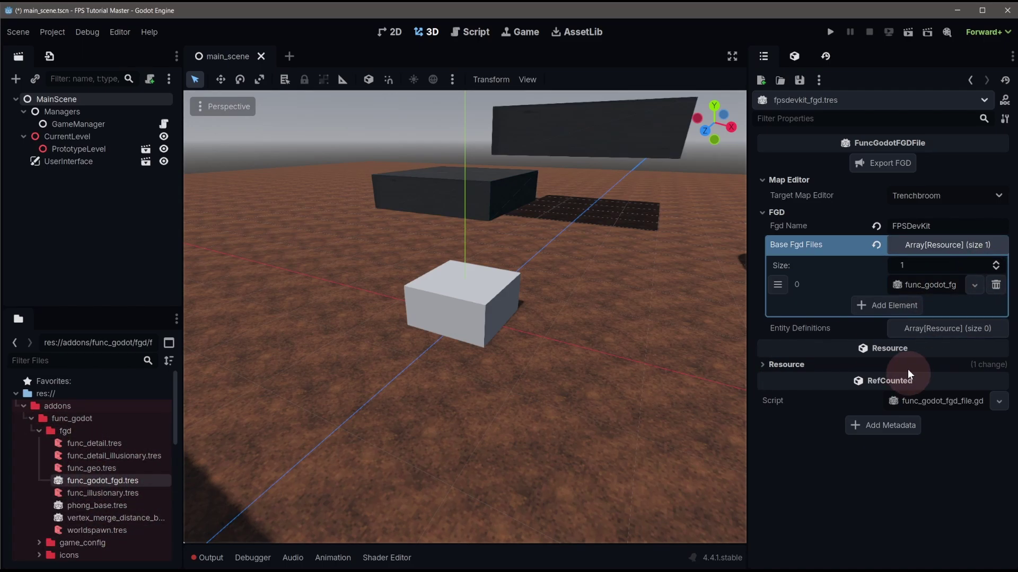
{"action": "left_click", "coordinate": [946, 244]}
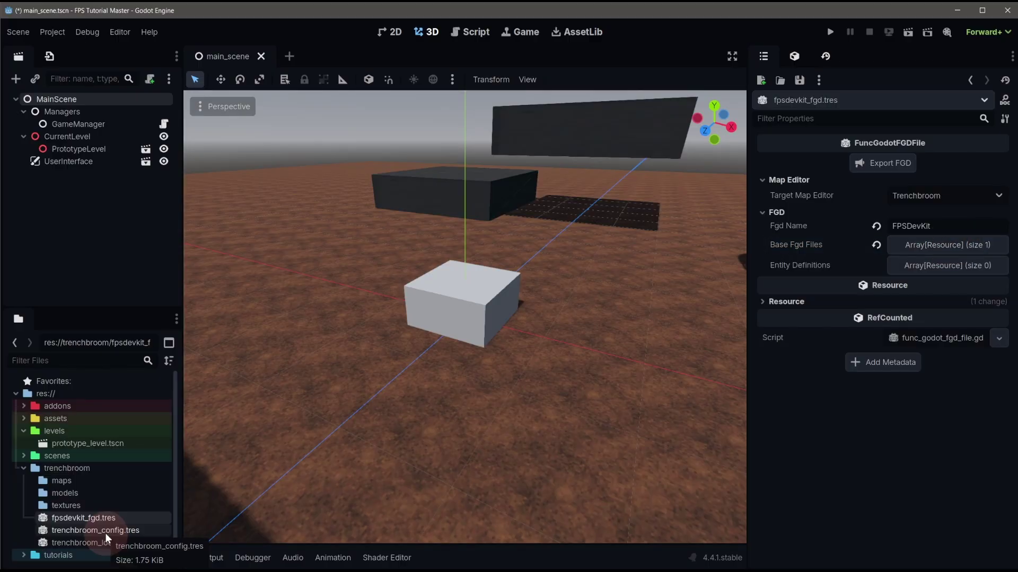
- Point trenchbroom_config.tres's Fgd File at fpsdevkit_fgd.tres and export the FPSDevKit game config
{"action": "left_click", "coordinate": [99, 530]}
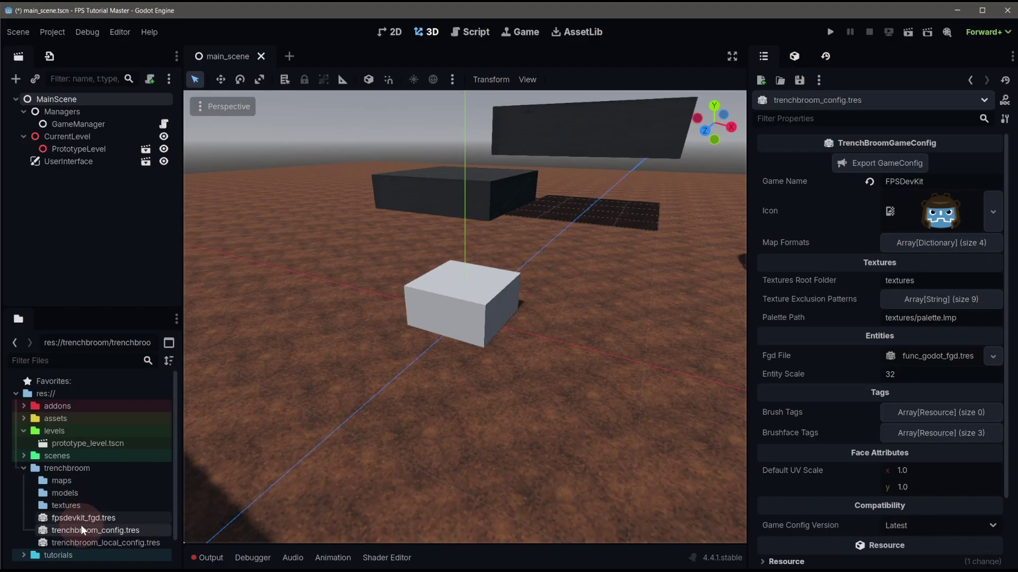
{"action": "left_click", "coordinate": [148, 517]}
{"action": "left_click_drag", "start_coordinate": [148, 516], "coordinate": [923, 356]}
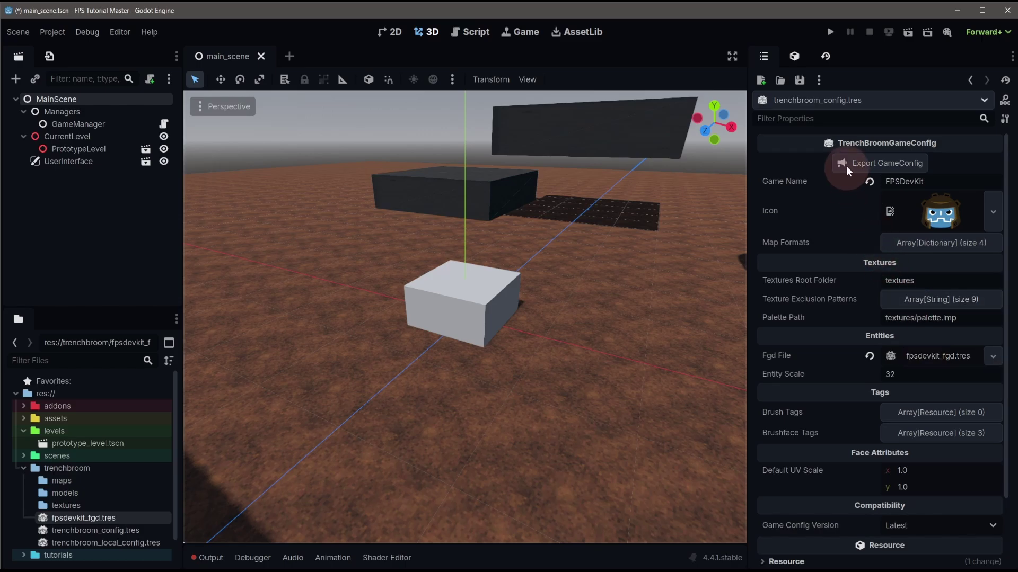
{"action": "left_click", "coordinate": [887, 164]}
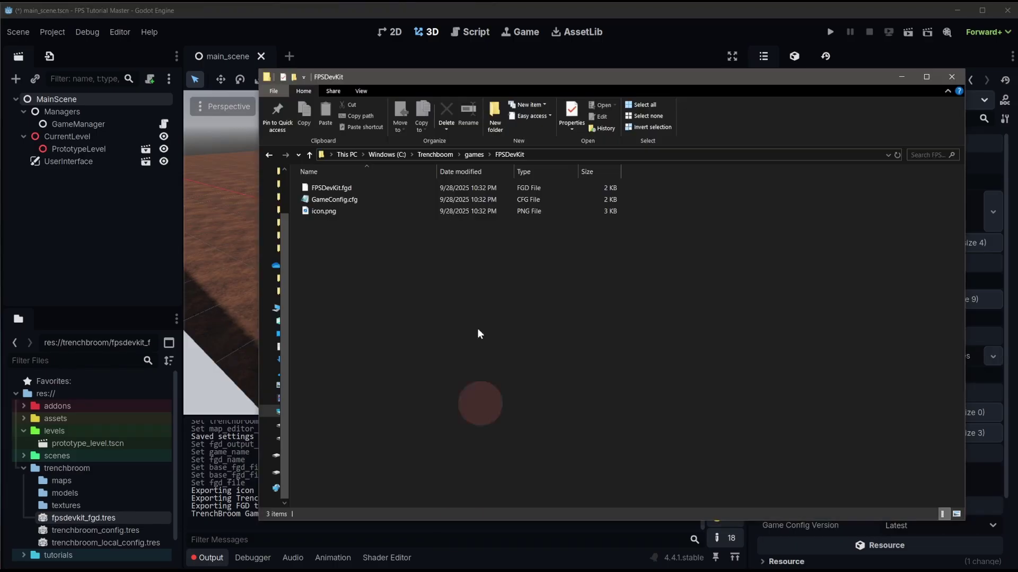
{"action": "left_click", "coordinate": [327, 211]}
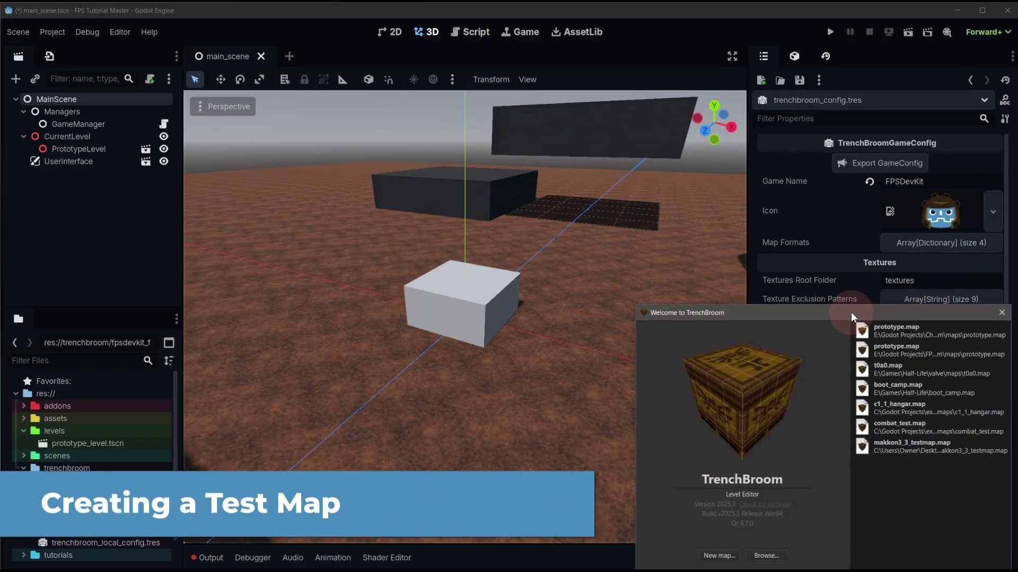
- Start a new TrenchBroom map and choose FPSDevKit as the game
{"action": "left_click_drag", "start_coordinate": [847, 311], "coordinate": [566, 174]}
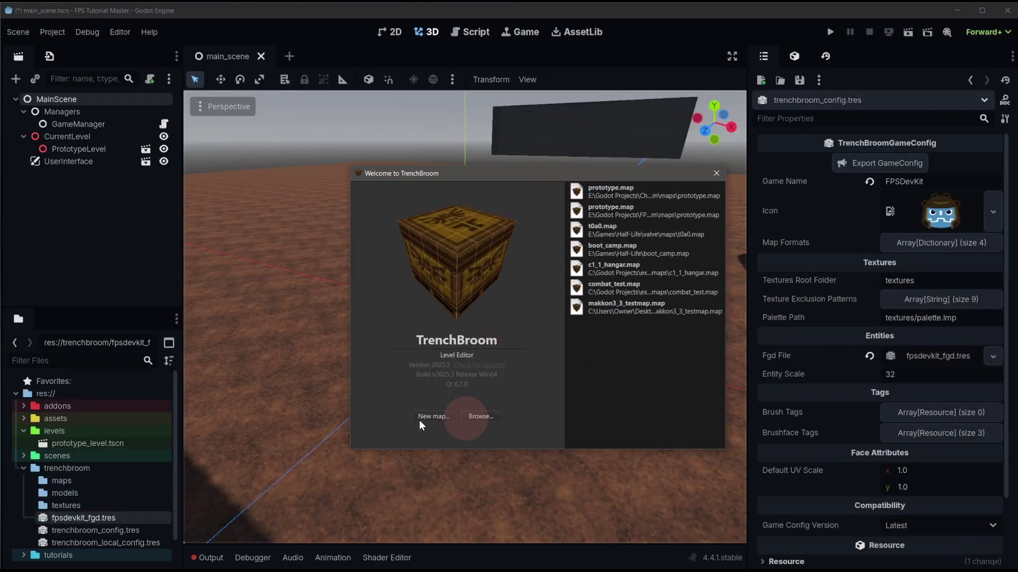
{"action": "left_click", "coordinate": [434, 416]}
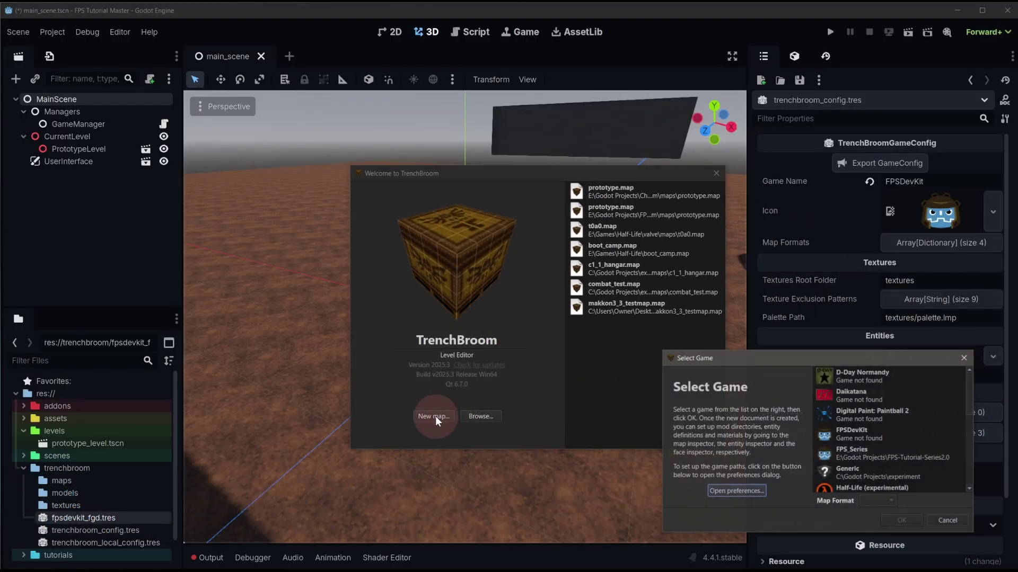
{"action": "left_click_drag", "start_coordinate": [802, 365], "coordinate": [475, 243]}
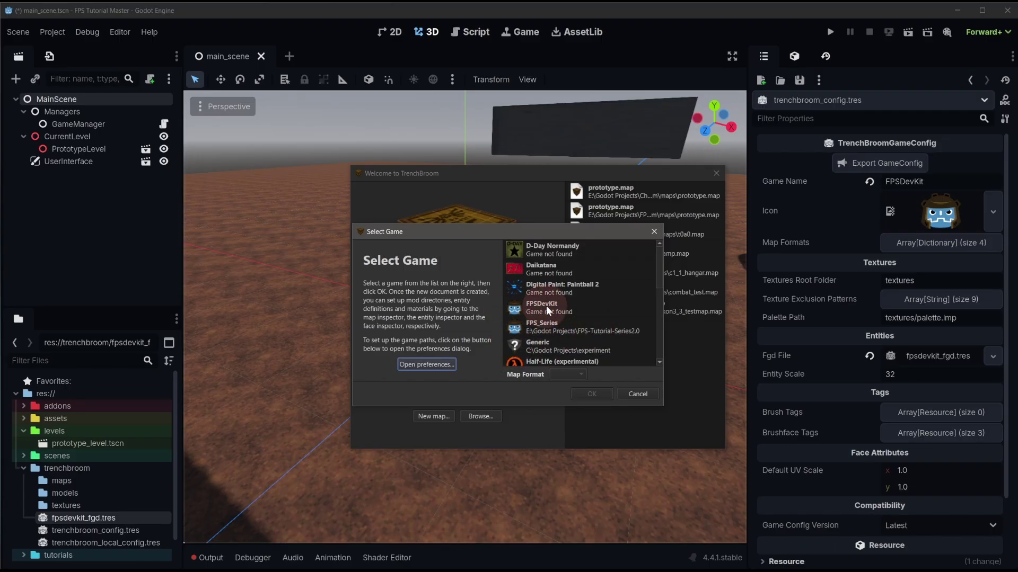
{"action": "left_click", "coordinate": [570, 304]}
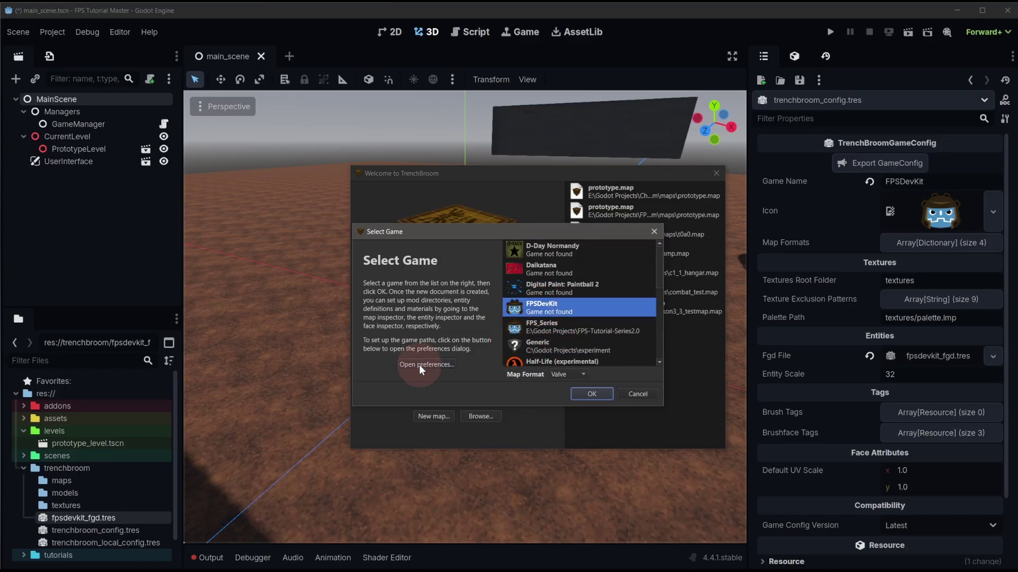
- Set FPSDevKit's game path to E:/Godot Projects/FPSDevelopmentKit in Preferences
{"action": "left_click", "coordinate": [425, 365]}
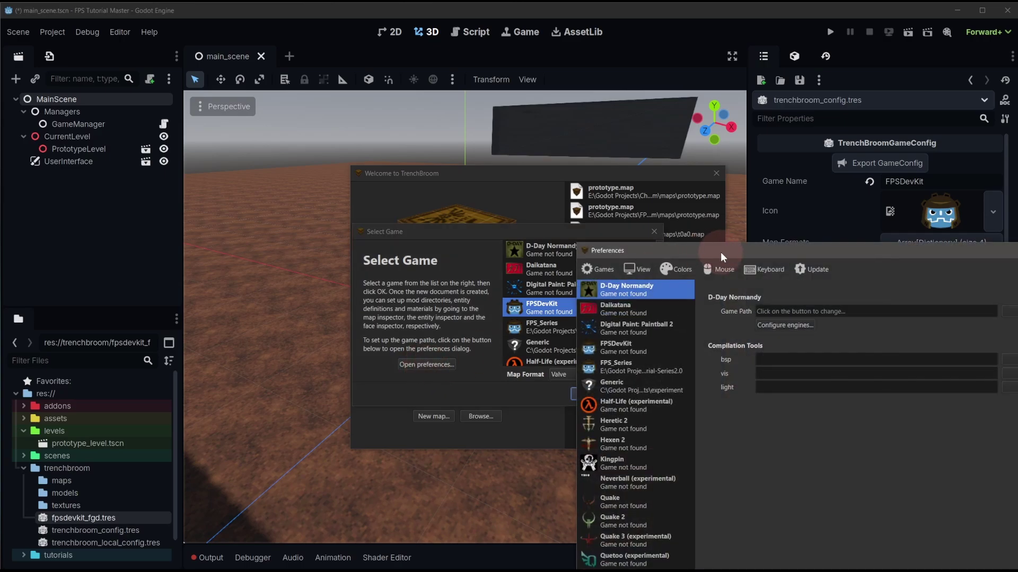
{"action": "mouse_move", "coordinate": [721, 253]}
{"action": "left_mouse_down"}
{"action": "mouse_move", "coordinate": [432, 168]}
{"action": "mouse_move", "coordinate": [408, 139]}
{"action": "left_mouse_up"}
{"action": "left_click", "coordinate": [282, 233]}
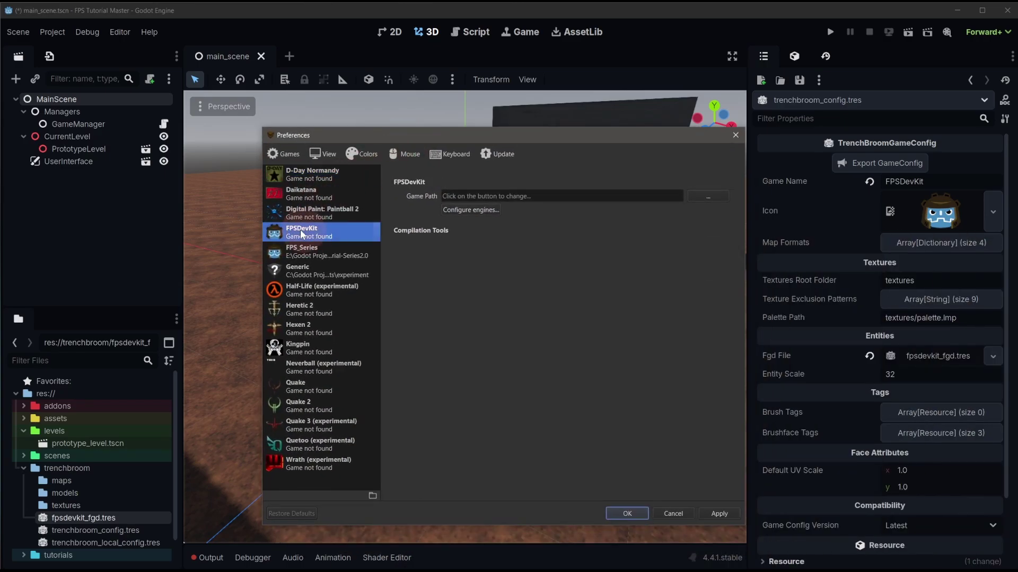
{"action": "left_click", "coordinate": [556, 242]}
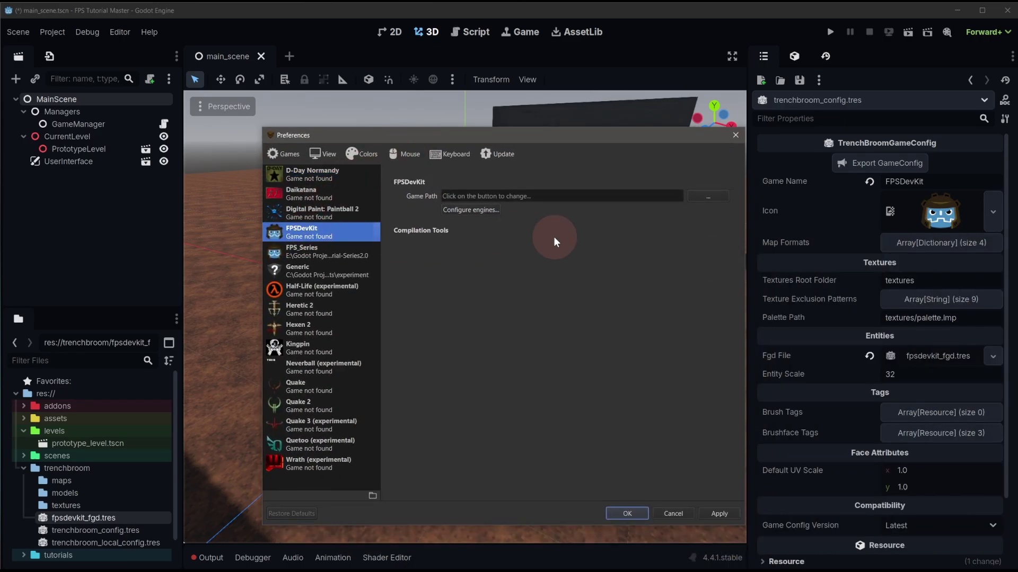
{"action": "left_click", "coordinate": [703, 198]}
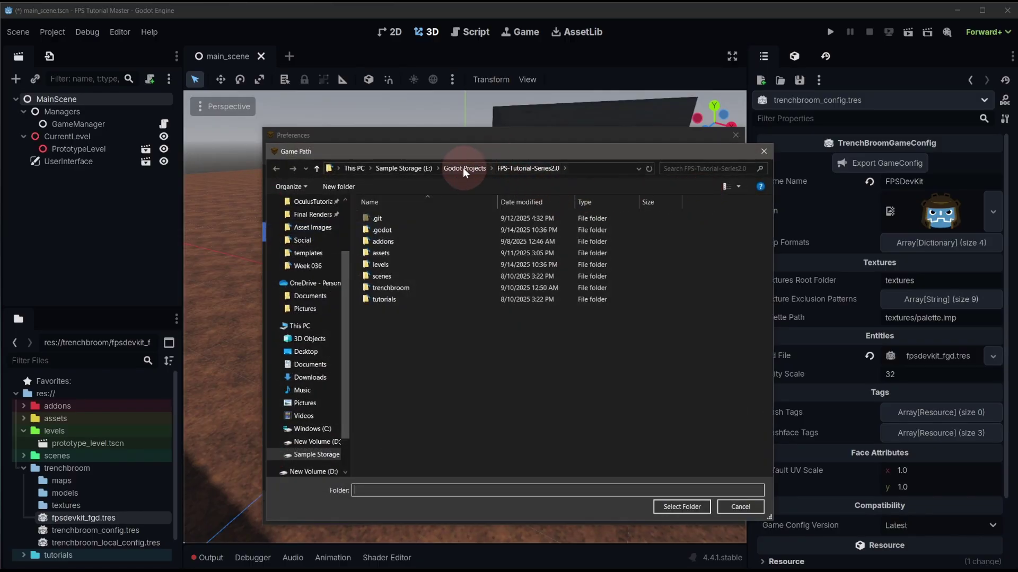
{"action": "left_click", "coordinate": [463, 168]}
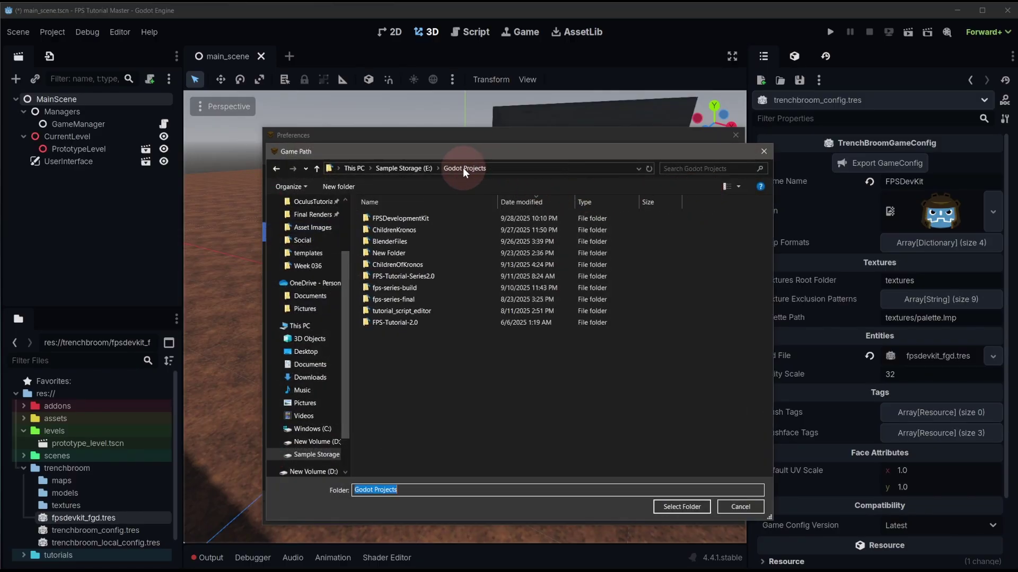
{"action": "double_click", "coordinate": [409, 219]}
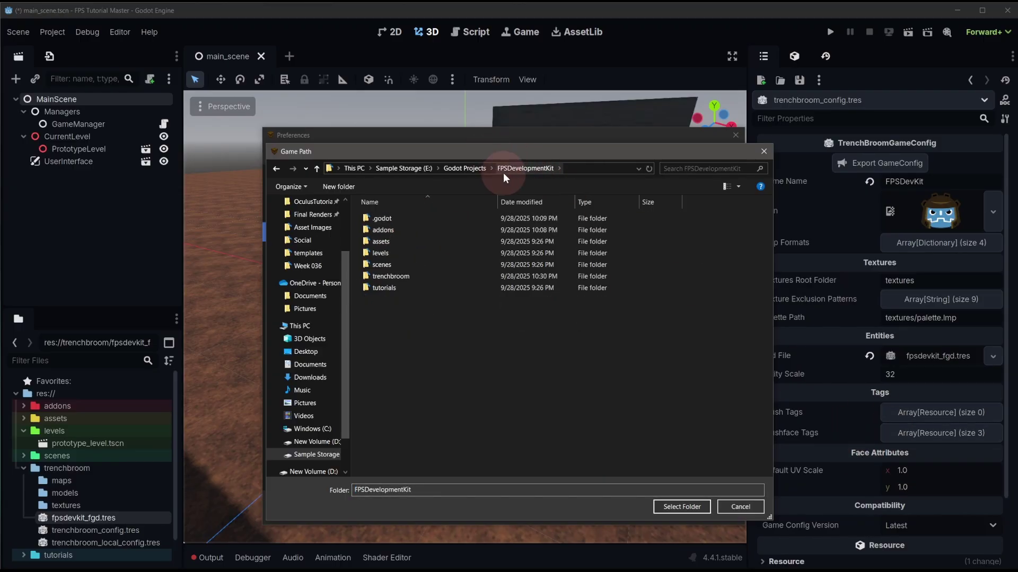
{"action": "left_click", "coordinate": [687, 508]}
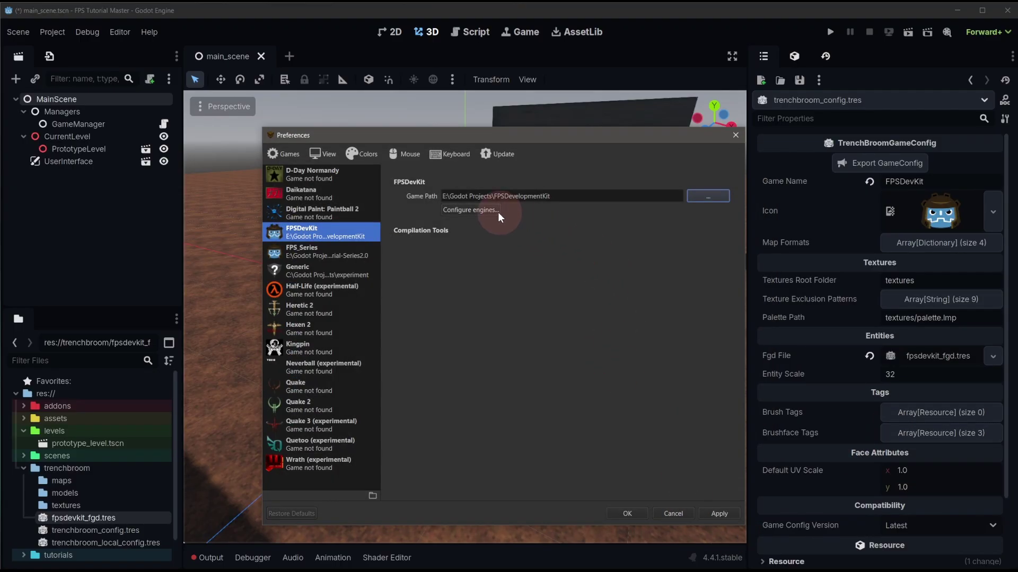
- Dismiss the engine configuration and enable 'trenchbroom' from Mods Available
{"action": "left_click", "coordinate": [469, 210]}
{"action": "left_click", "coordinate": [618, 512]}
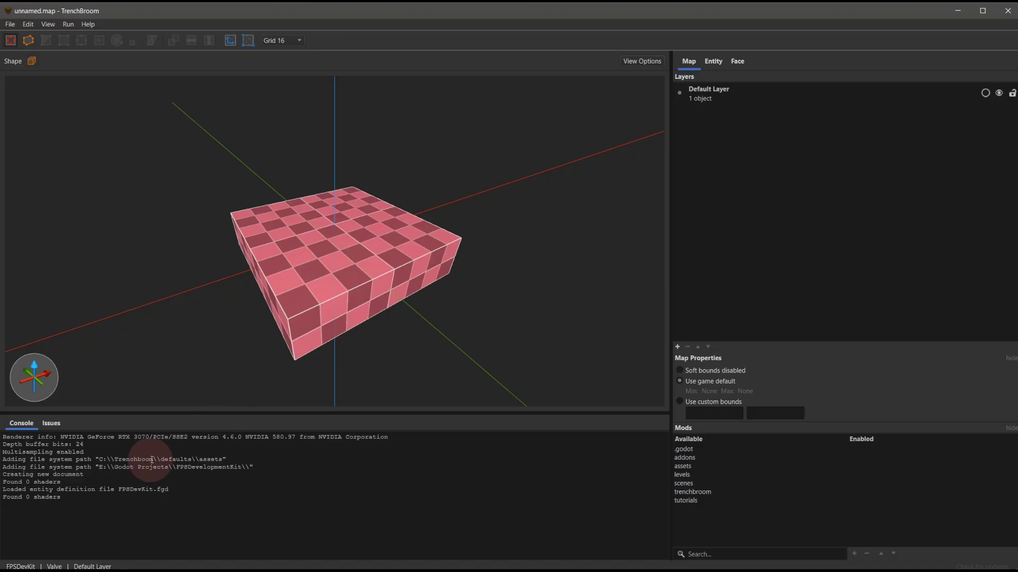
{"action": "double_click", "coordinate": [701, 491]}
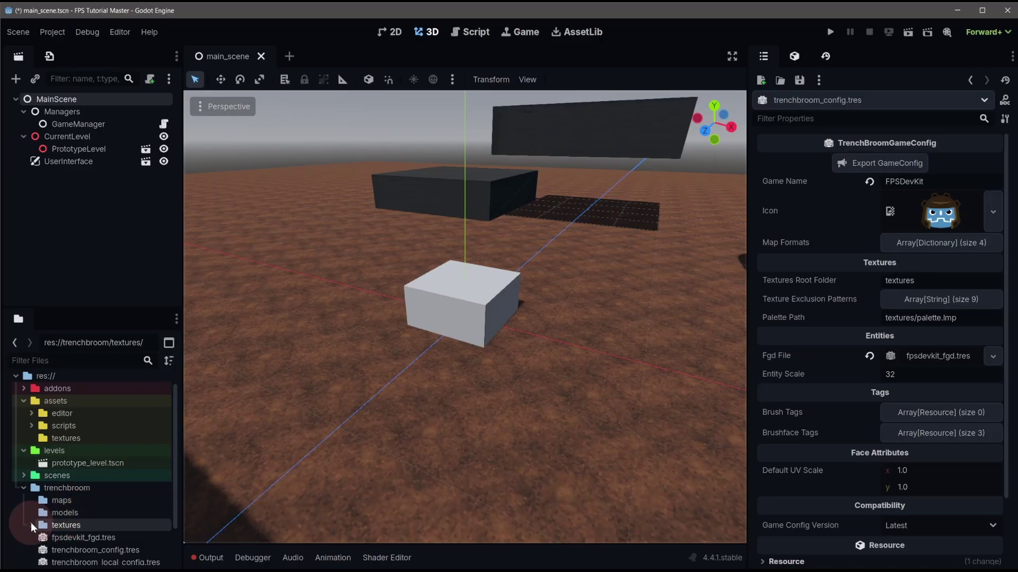
- Expand res://trenchbroom/textures and select t_floormetal1.png
{"action": "left_click", "coordinate": [31, 524]}
{"action": "scroll", "coordinate": [76, 510], "scroll_direction": "down", "scroll_amount": 2}
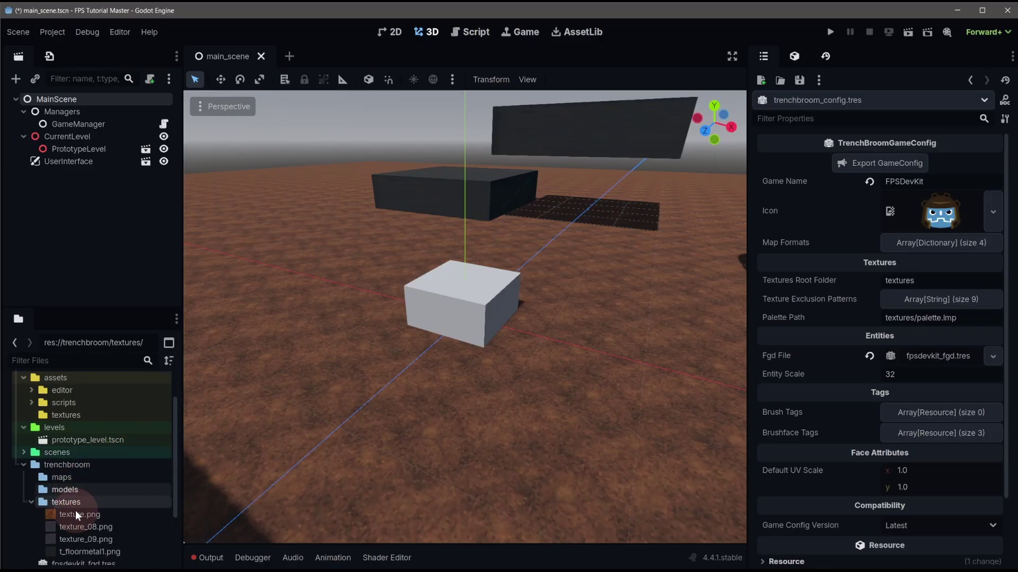
{"action": "left_click", "coordinate": [95, 527]}
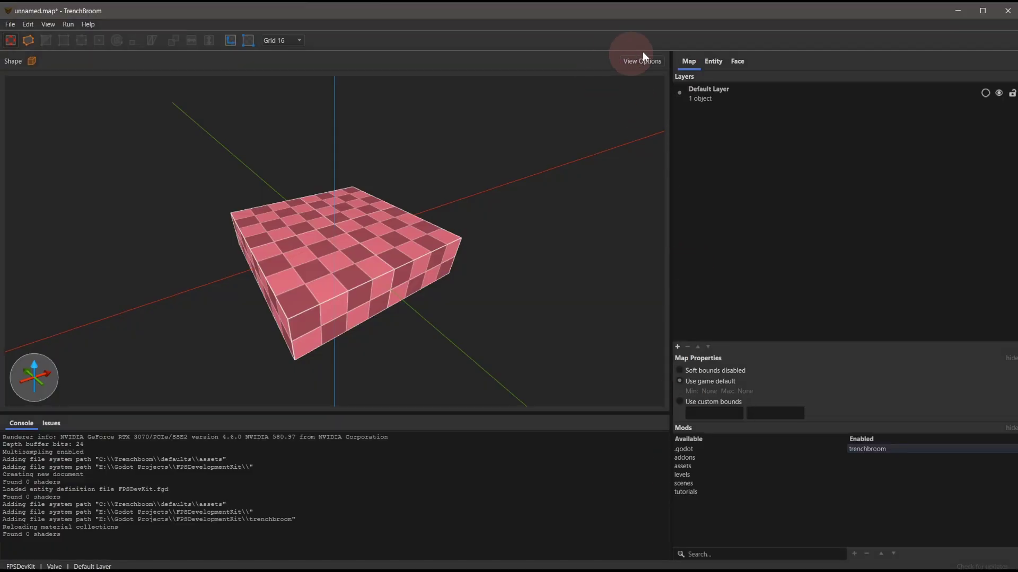
- Reload the texture collections in TrenchBroom
{"action": "left_click", "coordinate": [875, 441]}
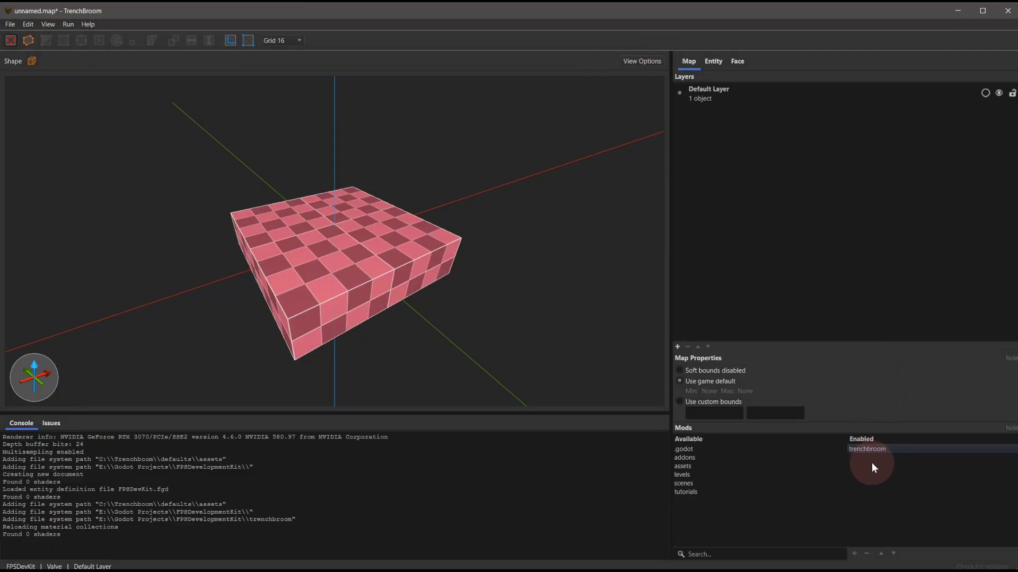
{"action": "left_click", "coordinate": [11, 24]}
{"action": "left_click", "coordinate": [25, 197]}
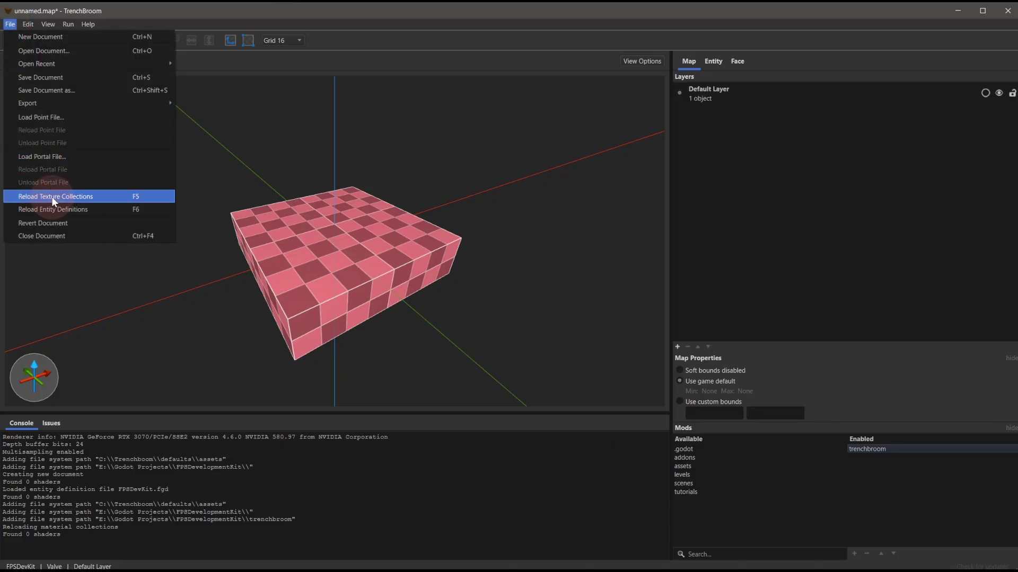
{"action": "left_click", "coordinate": [381, 20]}
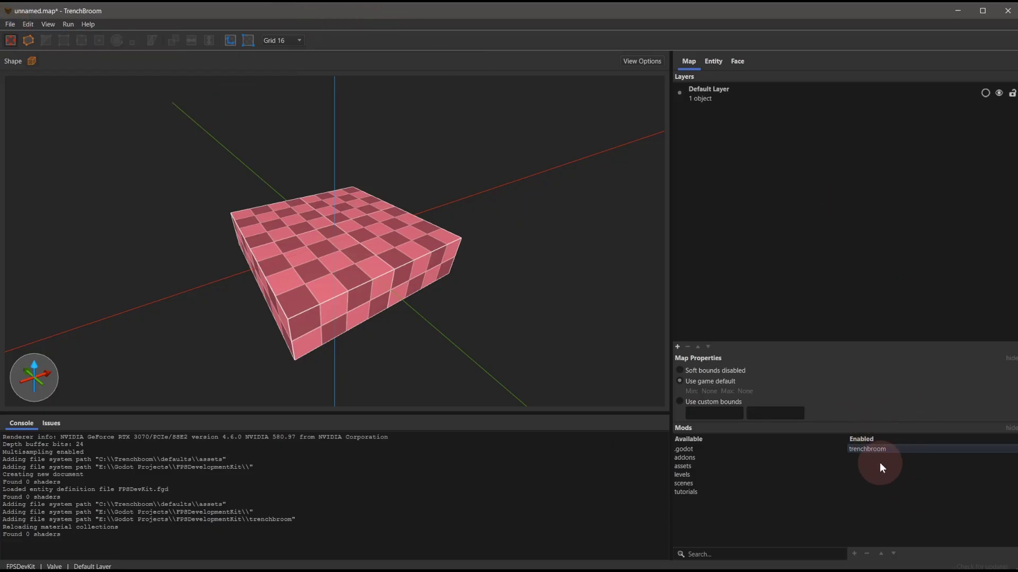
- Enlarge the Face tab's material browser and inspect t_floormetal1, texture and other materials
{"action": "left_click", "coordinate": [737, 63]}
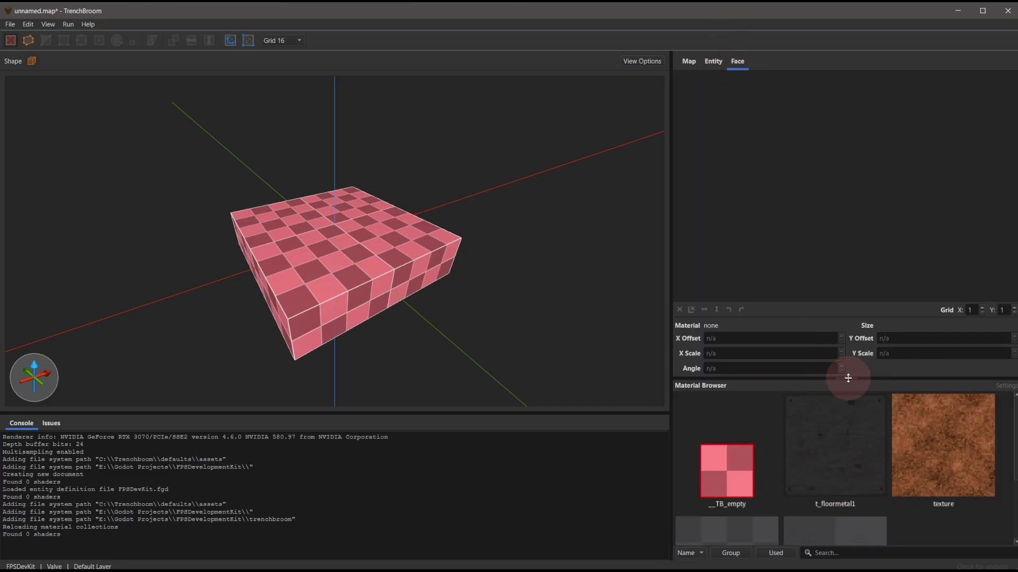
{"action": "left_click_drag", "start_coordinate": [848, 378], "coordinate": [843, 302]}
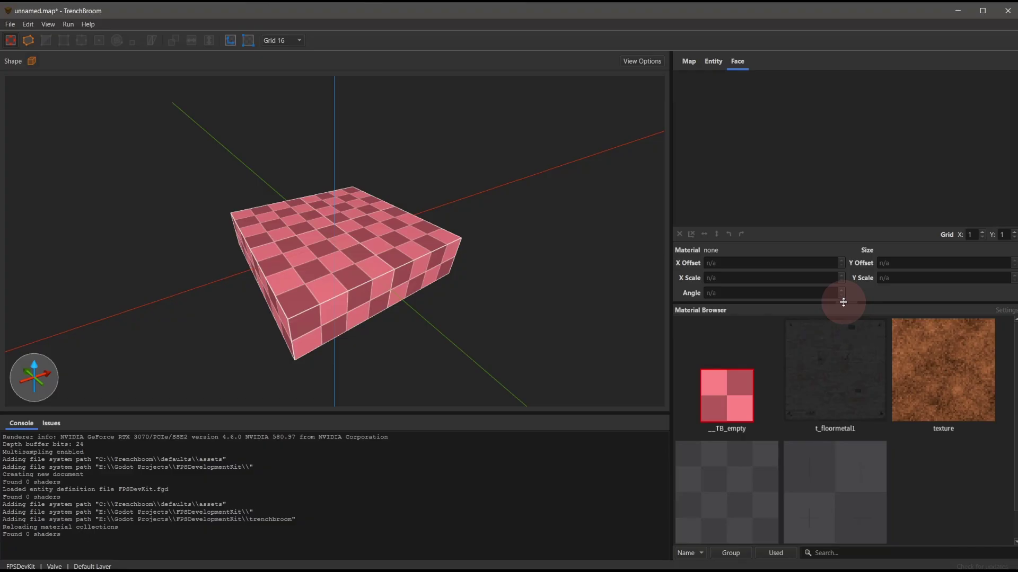
{"action": "left_click", "coordinate": [841, 377]}
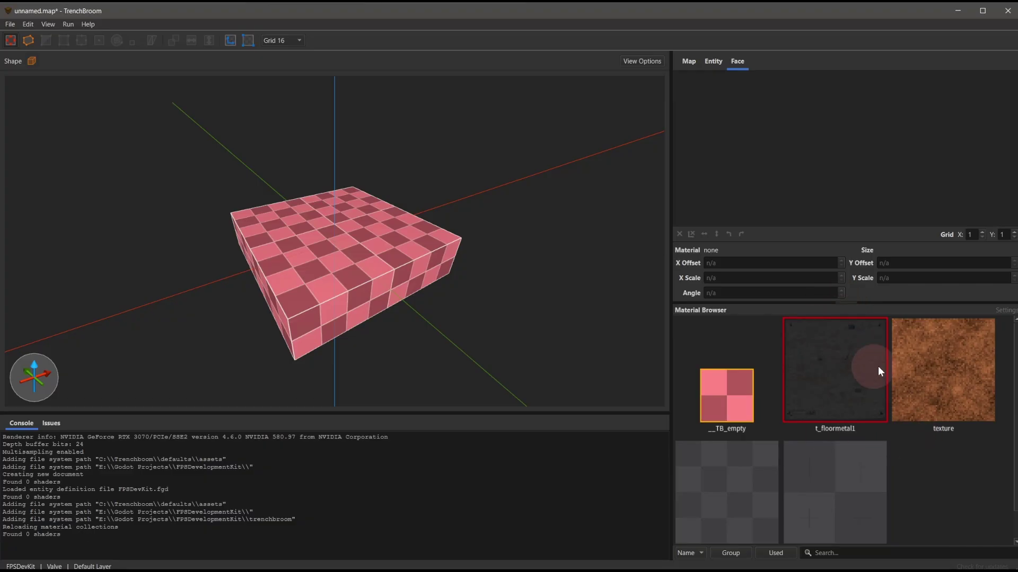
{"action": "left_click", "coordinate": [925, 374]}
{"action": "left_click", "coordinate": [831, 477]}
{"action": "left_click", "coordinate": [726, 483]}
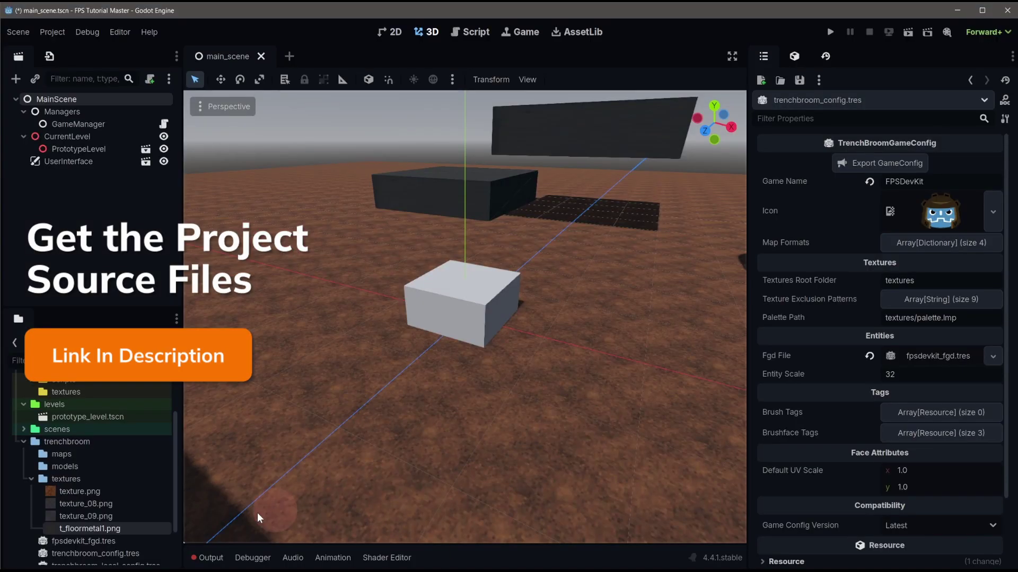
- Move texture_08.png from trenchbroom/textures into assets/textures
{"action": "right_click", "coordinate": [92, 528]}
{"action": "left_click", "coordinate": [90, 510]}
{"action": "right_click", "coordinate": [90, 504]}
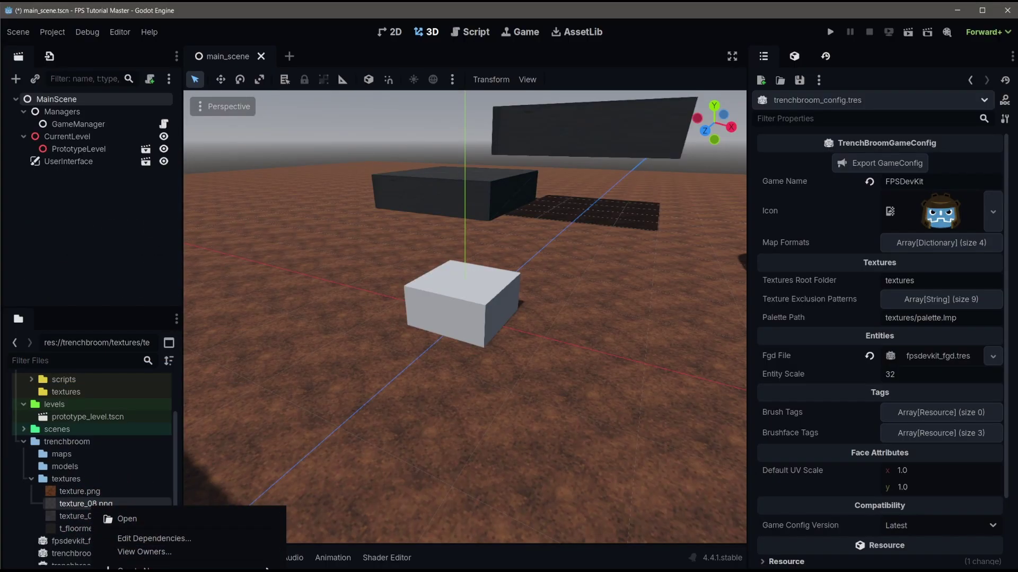
{"action": "left_click", "coordinate": [77, 508]}
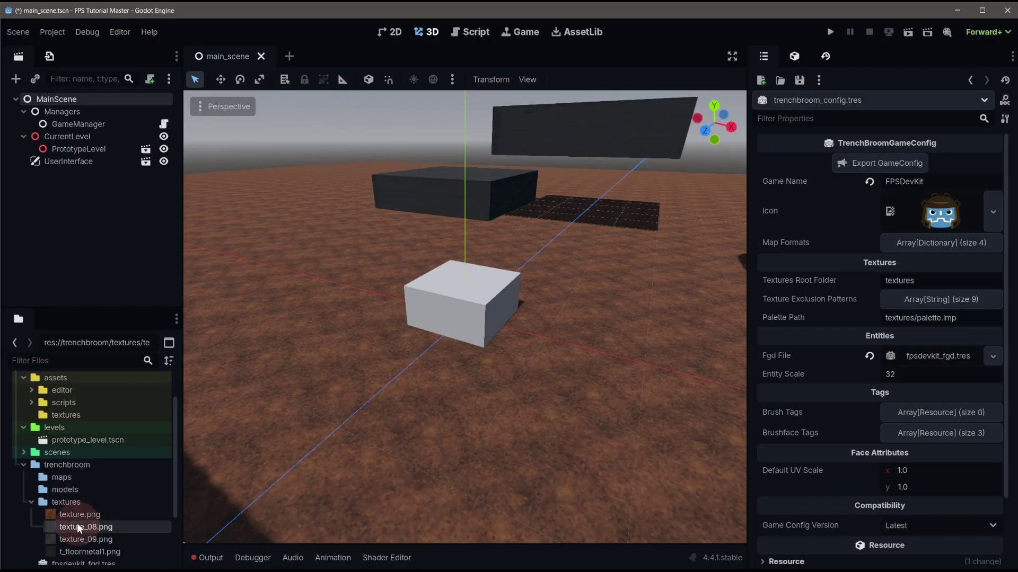
{"action": "left_click_drag", "start_coordinate": [76, 524], "coordinate": [70, 415]}
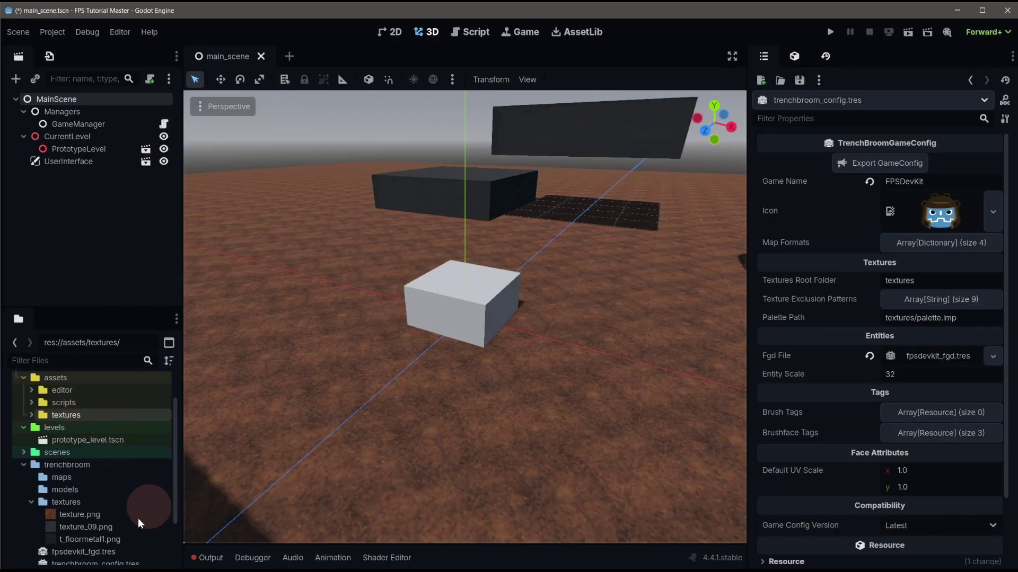
- Back in TrenchBroom, reload texture collections again and refresh the material browser
{"action": "key", "text": "alt+Tab"}
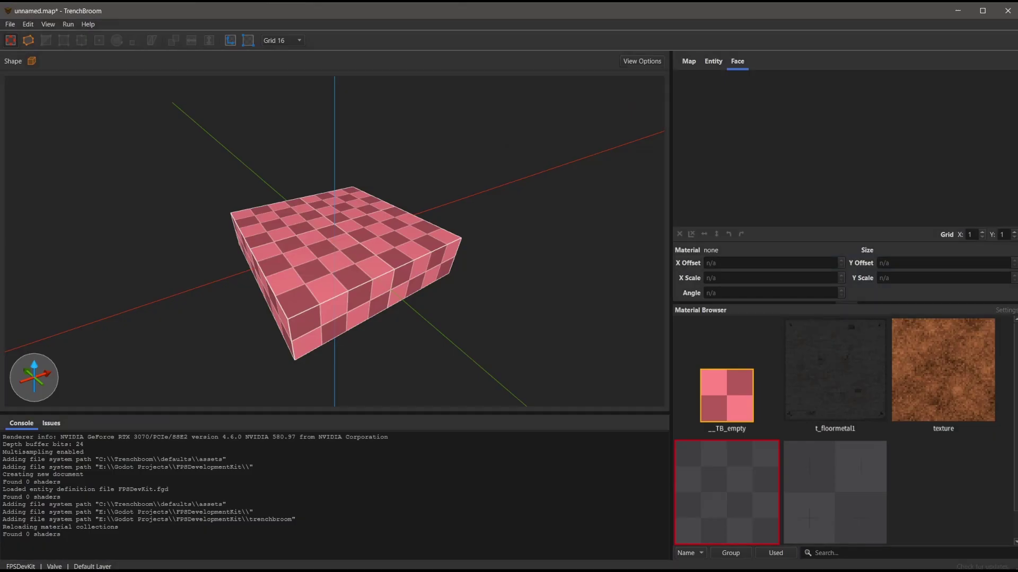
{"action": "left_click", "coordinate": [615, 298]}
{"action": "left_click", "coordinate": [10, 24]}
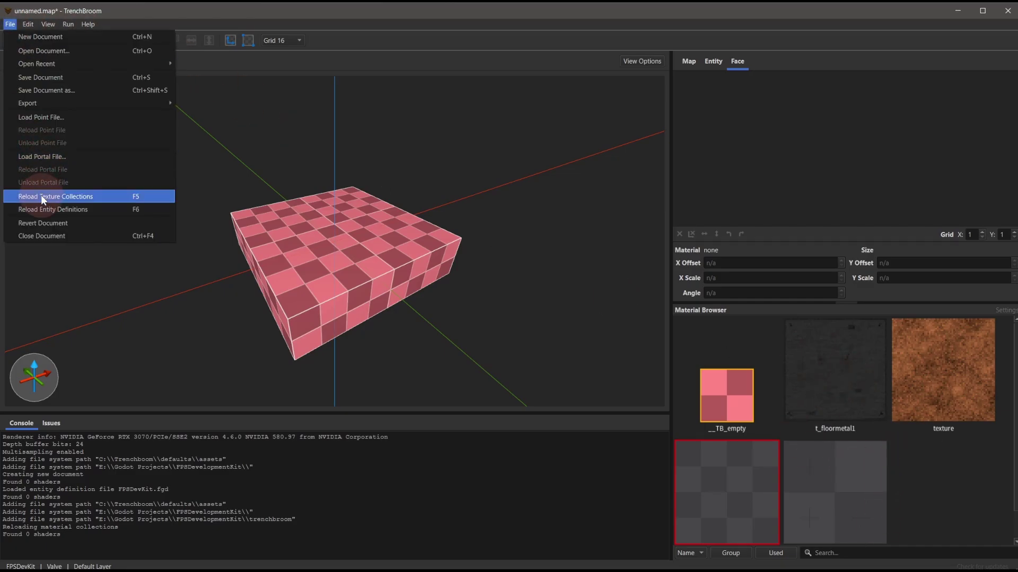
{"action": "left_click", "coordinate": [40, 195]}
{"action": "left_click", "coordinate": [952, 495]}
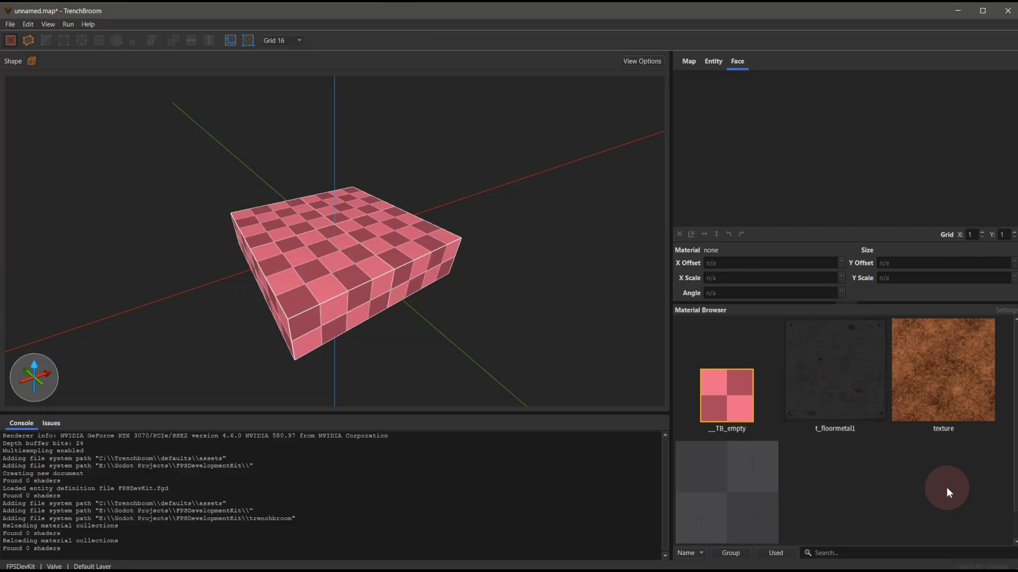
- Select the whole box brush and apply the brown 'texture' material to it
{"action": "left_click_drag", "start_coordinate": [393, 414], "coordinate": [394, 506]}
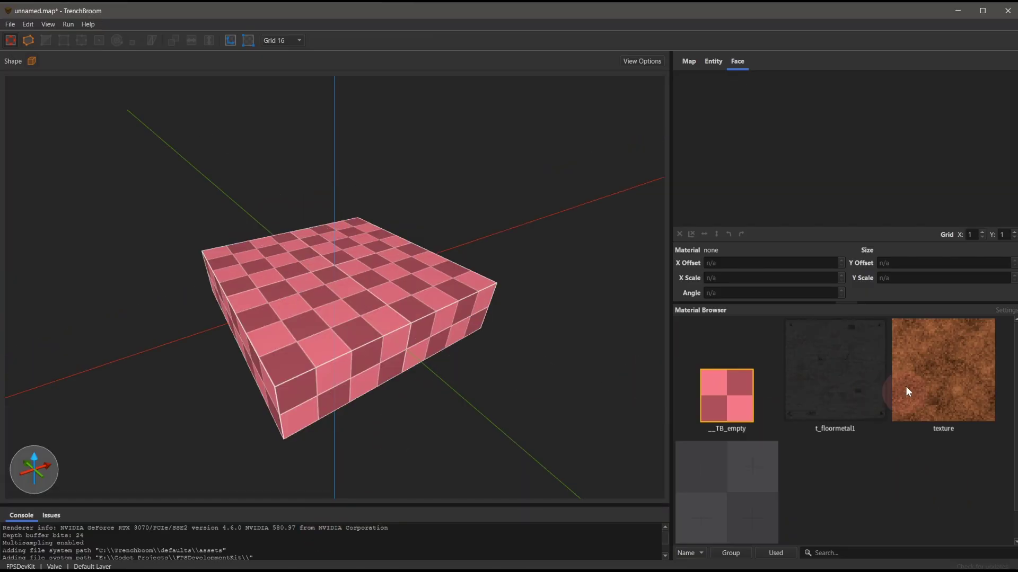
{"action": "right_click_drag", "start_coordinate": [421, 352], "coordinate": [421, 352]}
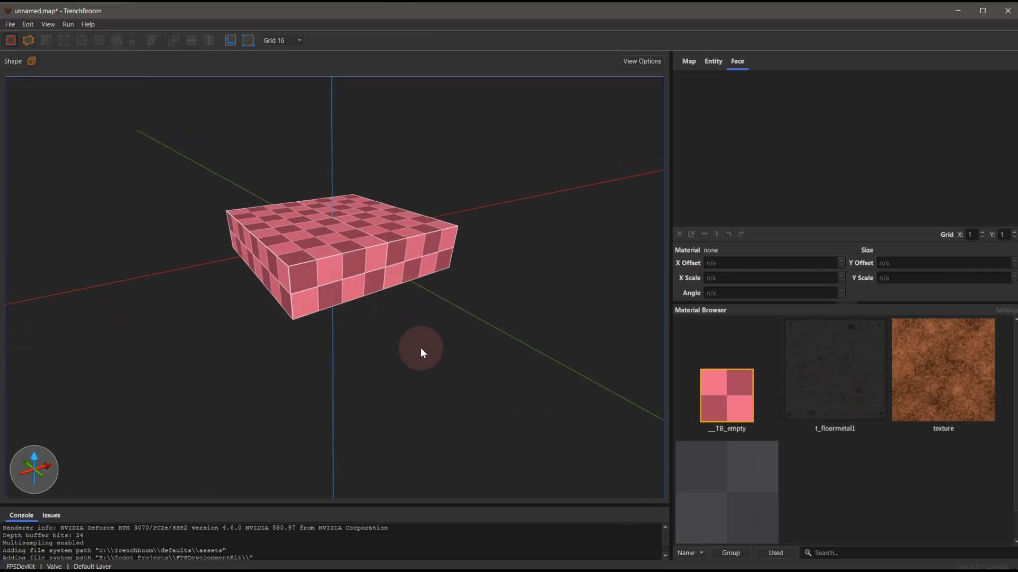
{"action": "key", "text": "ctrl+a"}
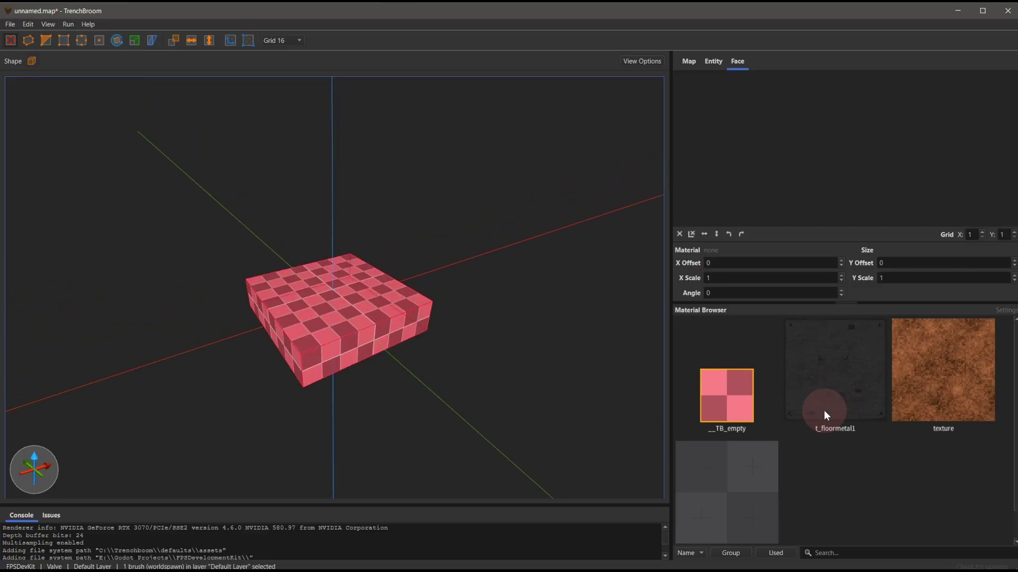
{"action": "left_click", "coordinate": [827, 390]}
{"action": "left_click", "coordinate": [942, 370]}
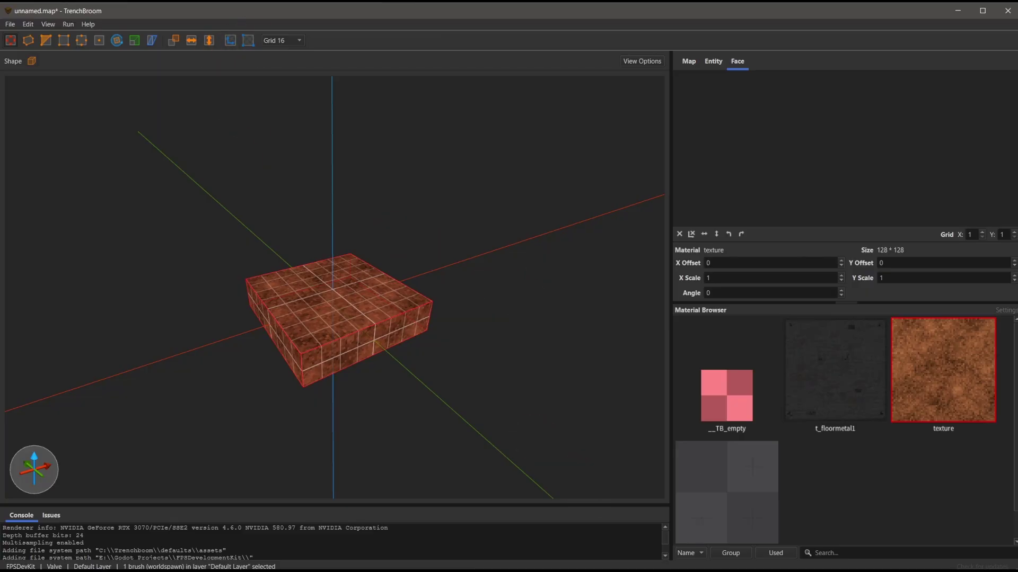
- Save the map as testmap.map in FPSDevelopmentKit/trenchbroom/maps
{"action": "left_click", "coordinate": [10, 24]}
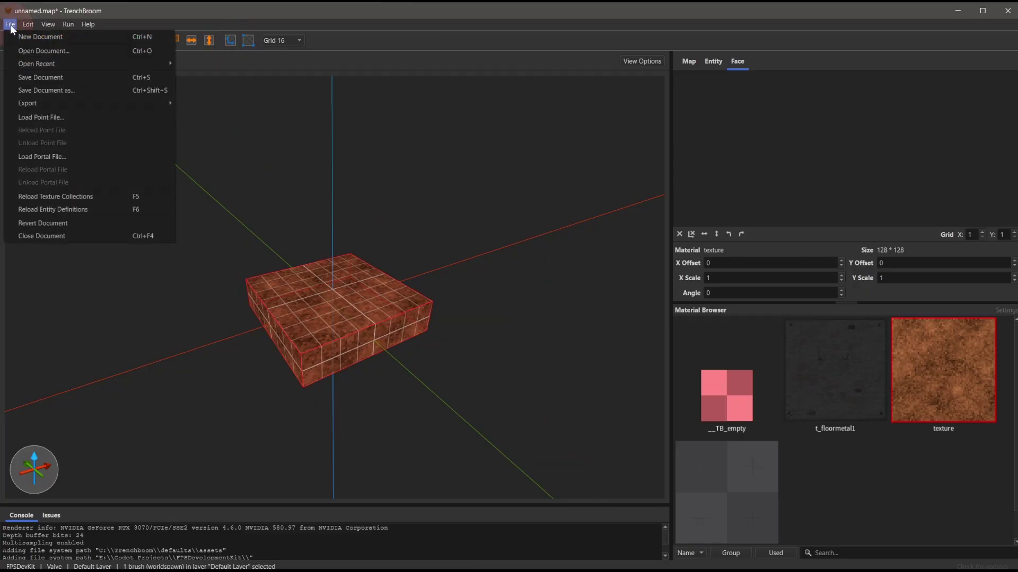
{"action": "left_click", "coordinate": [42, 90]}
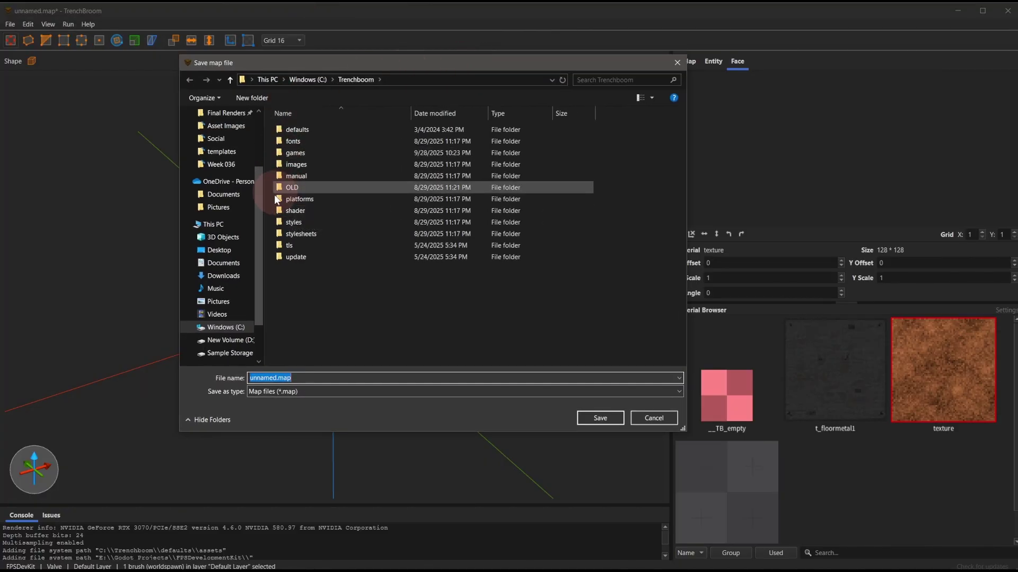
{"action": "double_click", "coordinate": [326, 253]}
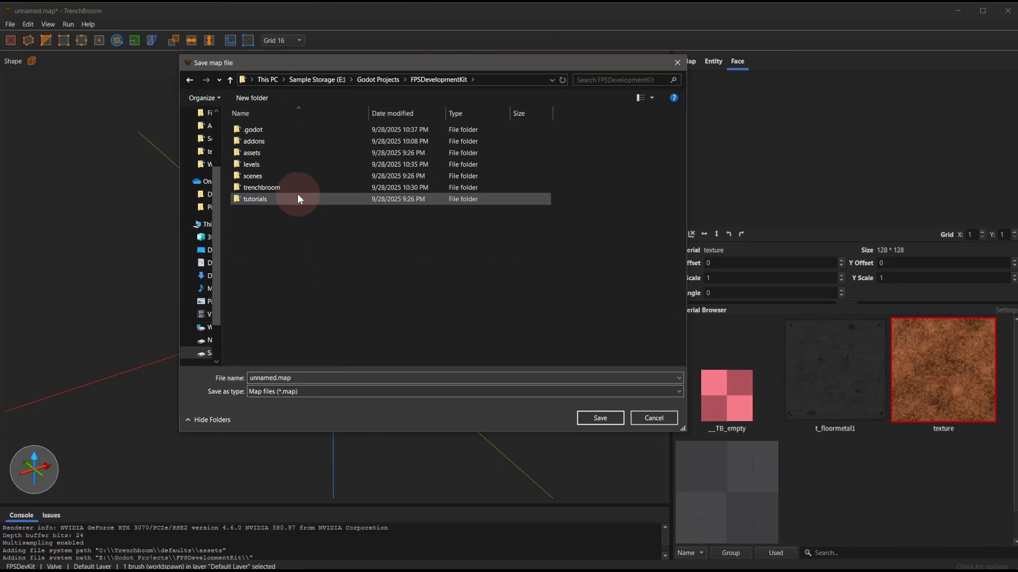
{"action": "double_click", "coordinate": [266, 189]}
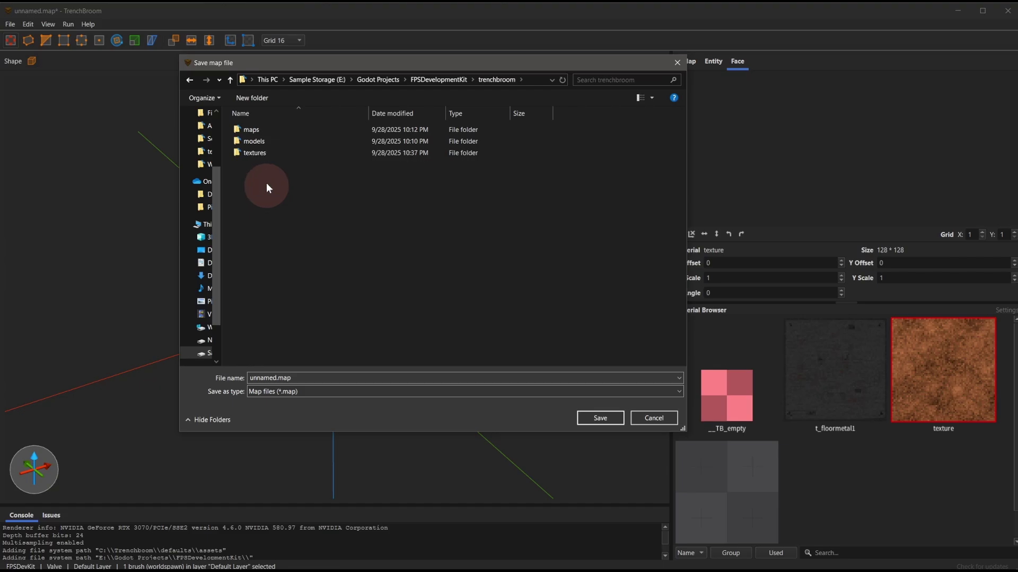
{"action": "left_click", "coordinate": [250, 128]}
{"action": "double_click", "coordinate": [250, 128]}
{"action": "double_click", "coordinate": [304, 378]}
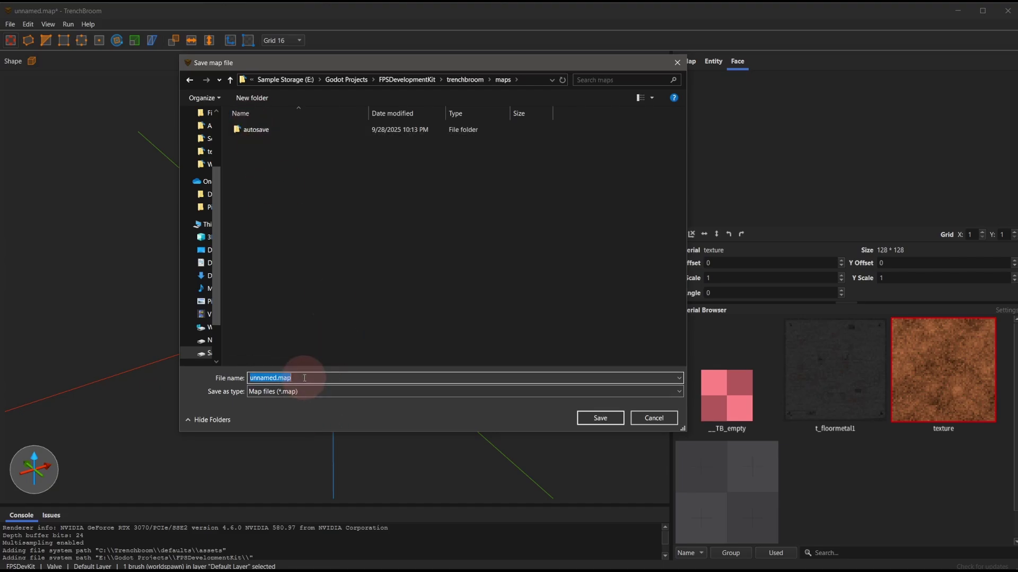
{"action": "type", "text": "testmap"}
{"action": "key", "text": "Return"}
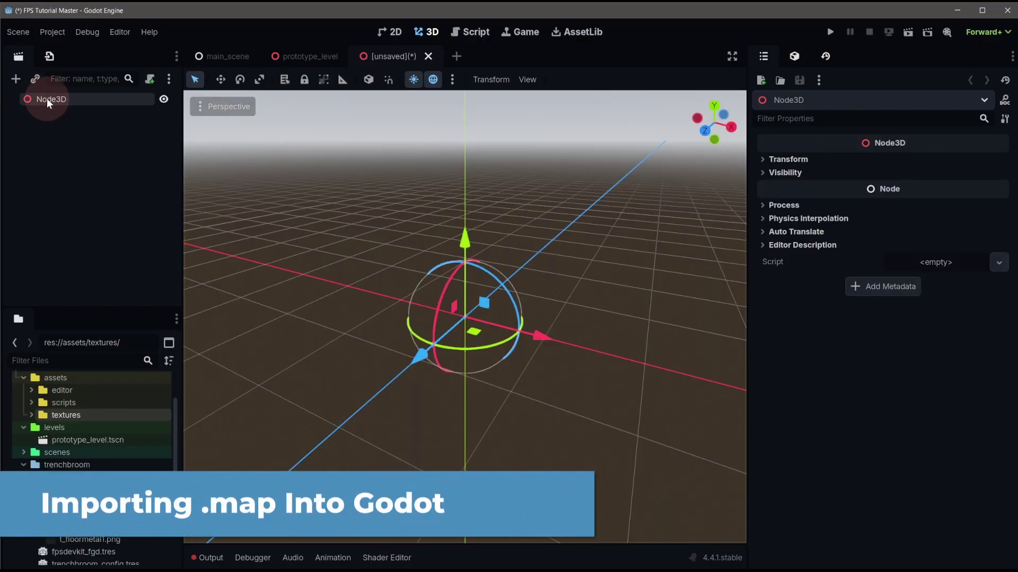
- Name the root TrenchbroomPrototype, save to res://levels, and add a FuncGodotMap child node
{"action": "double_click", "coordinate": [50, 99]}
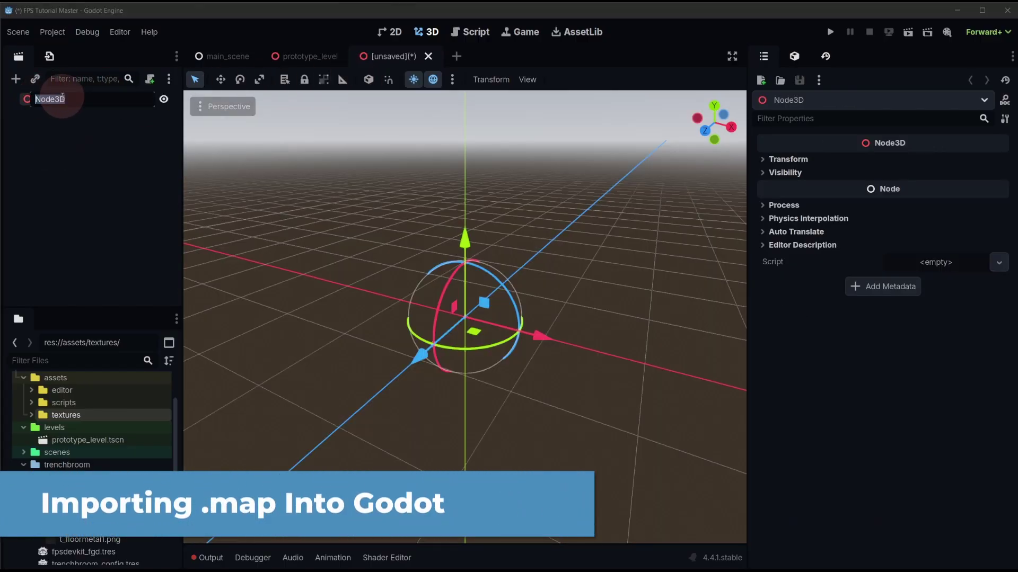
{"action": "type", "text": "TrenchbroomPrototype"}
{"action": "key", "text": "Return"}
{"action": "key", "text": "ctrl+s"}
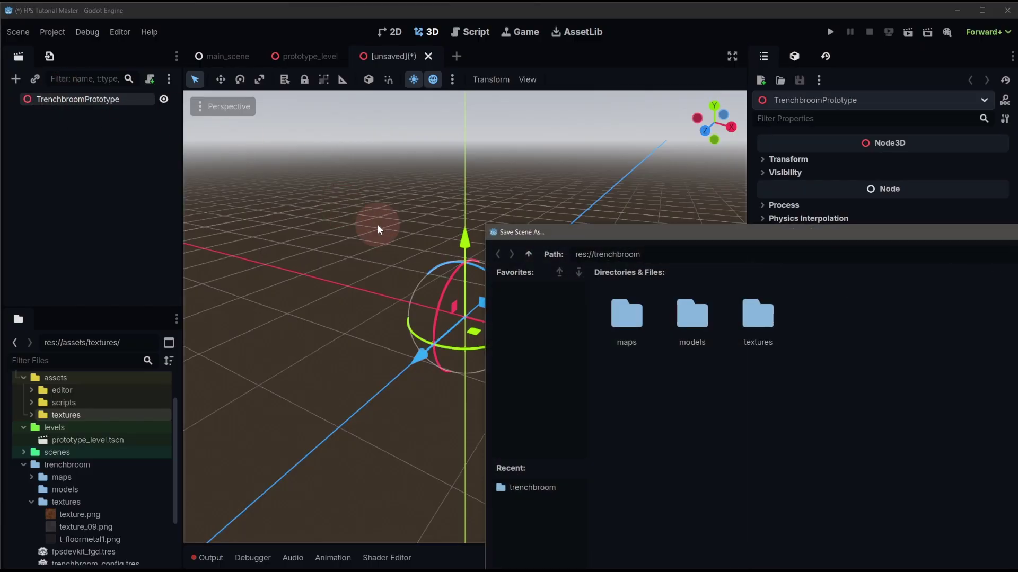
{"action": "left_click", "coordinate": [529, 254]}
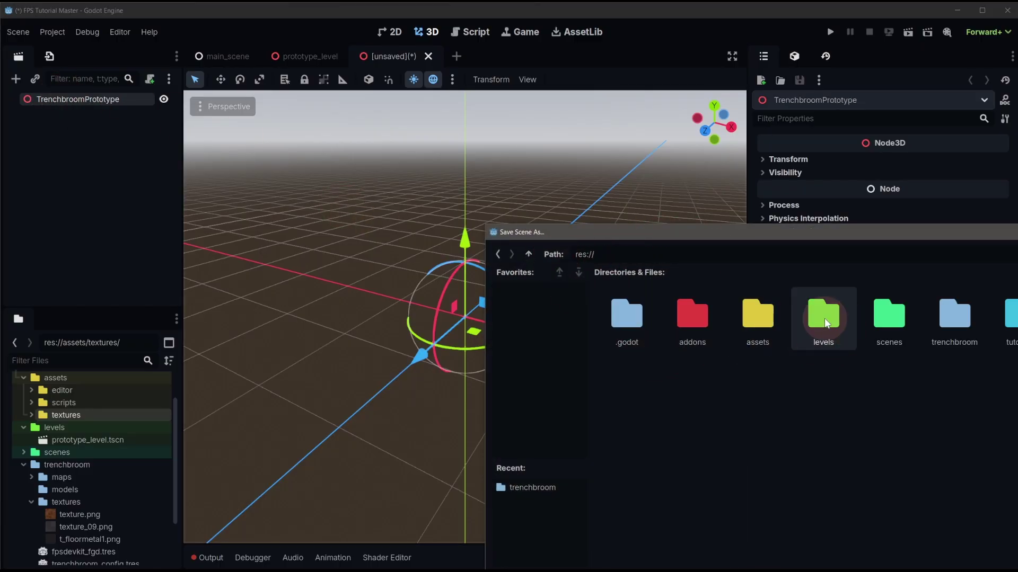
{"action": "double_click", "coordinate": [825, 318]}
{"action": "key", "text": "Return"}
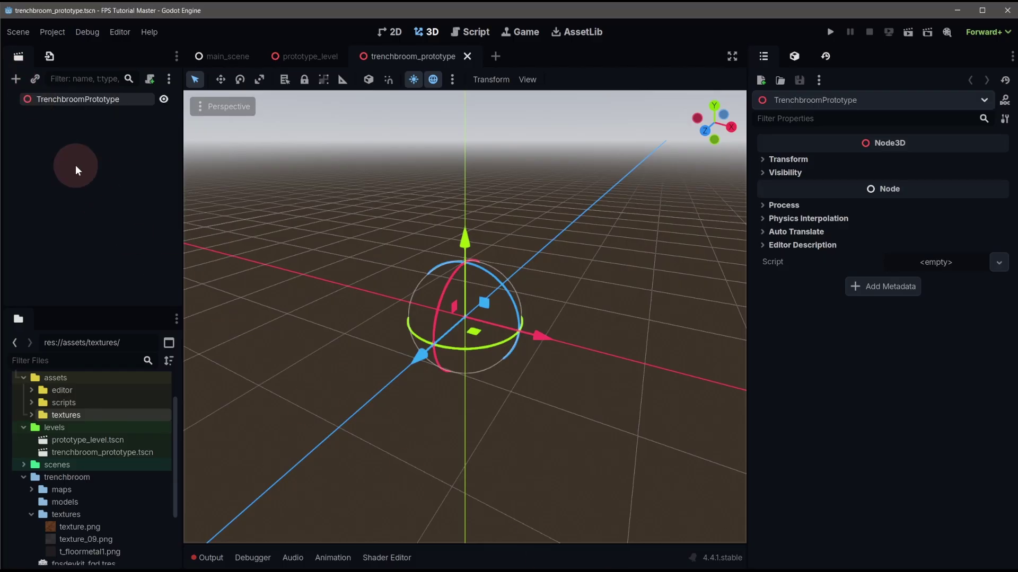
{"action": "left_click", "coordinate": [17, 80]}
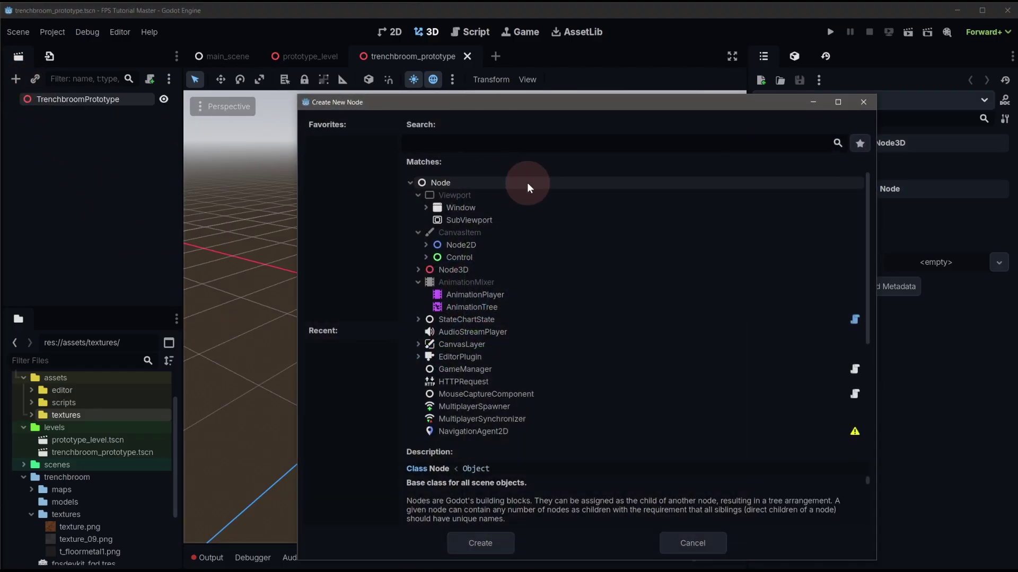
{"action": "type", "text": "func"}
{"action": "key", "text": "Return"}
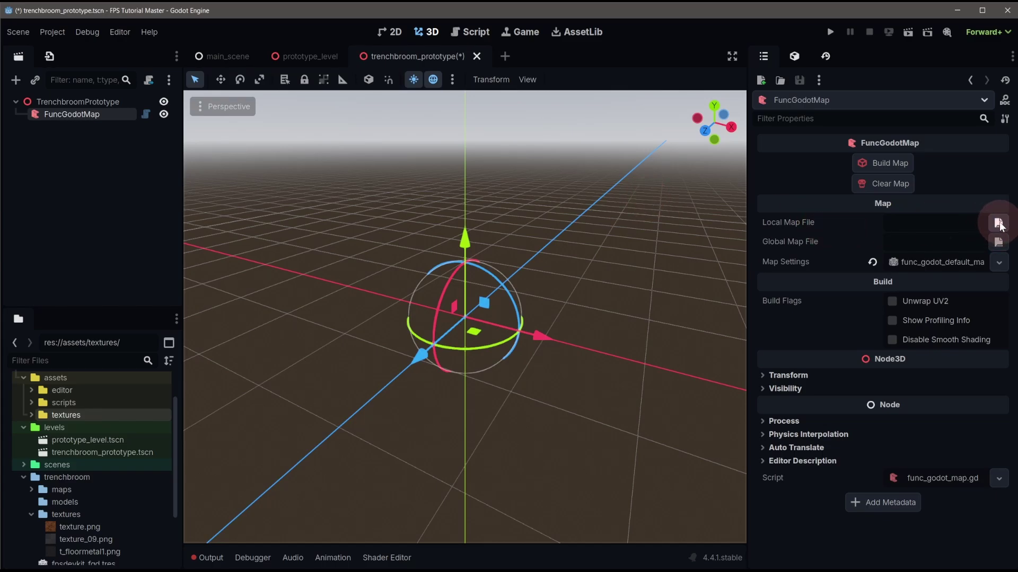
- Set the FuncGodotMap's Local Map File to the map in res://trenchbroom/maps and build the checkerboard box
{"action": "left_click", "coordinate": [799, 300]}
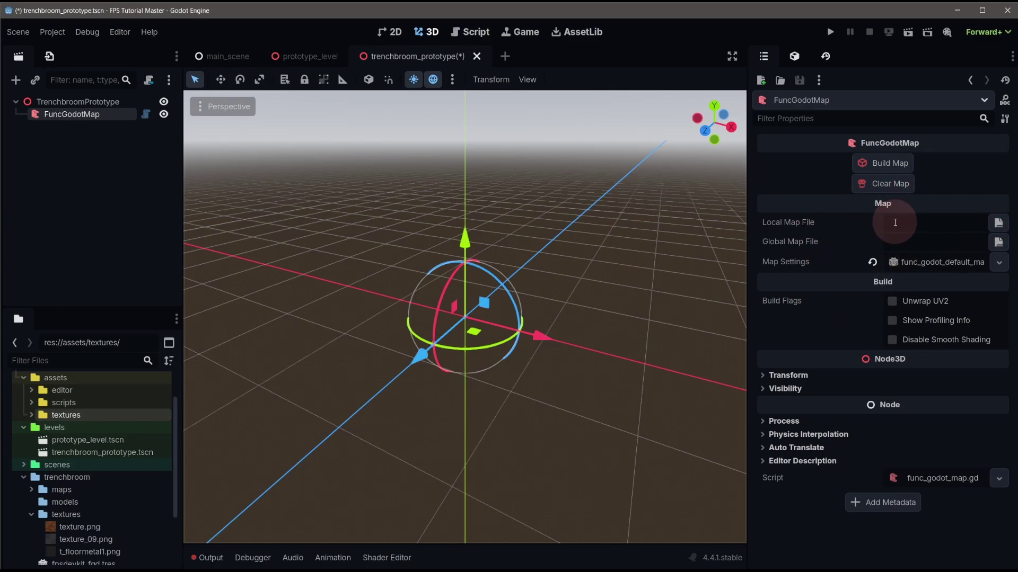
{"action": "left_click", "coordinate": [790, 243]}
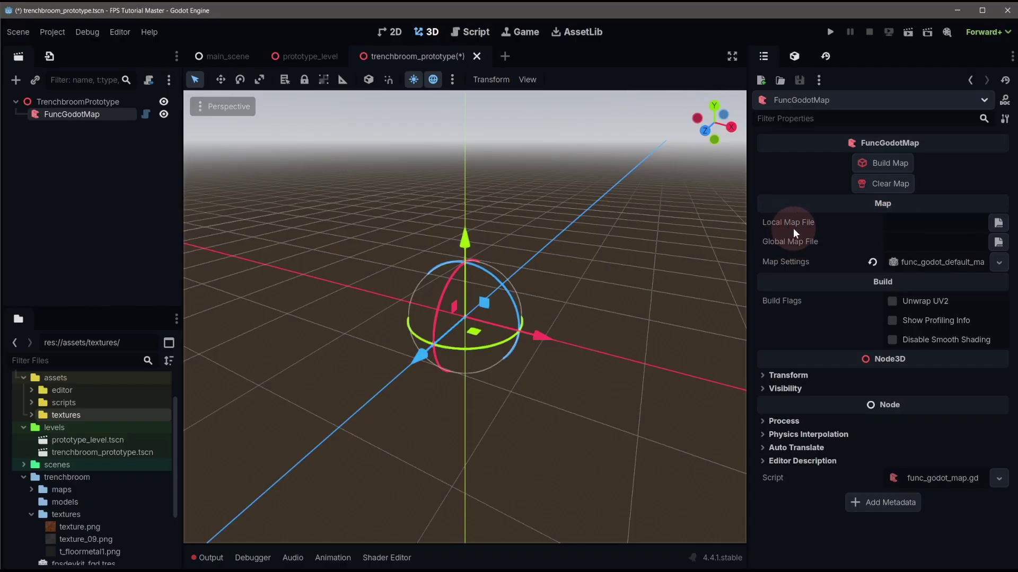
{"action": "left_click", "coordinate": [998, 223]}
{"action": "left_click_drag", "start_coordinate": [943, 235], "coordinate": [651, 115]}
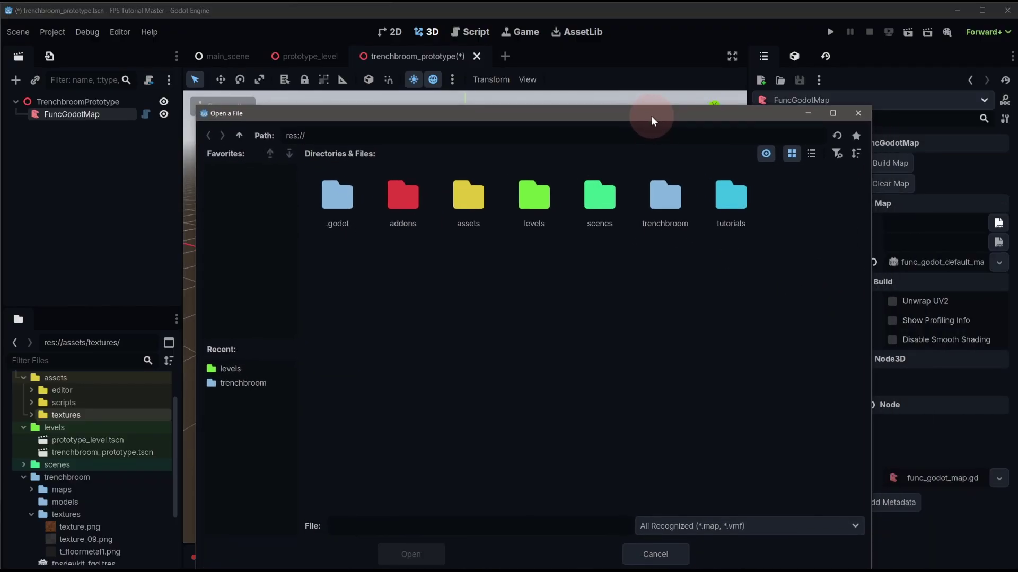
{"action": "double_click", "coordinate": [659, 199]}
{"action": "double_click", "coordinate": [334, 203]}
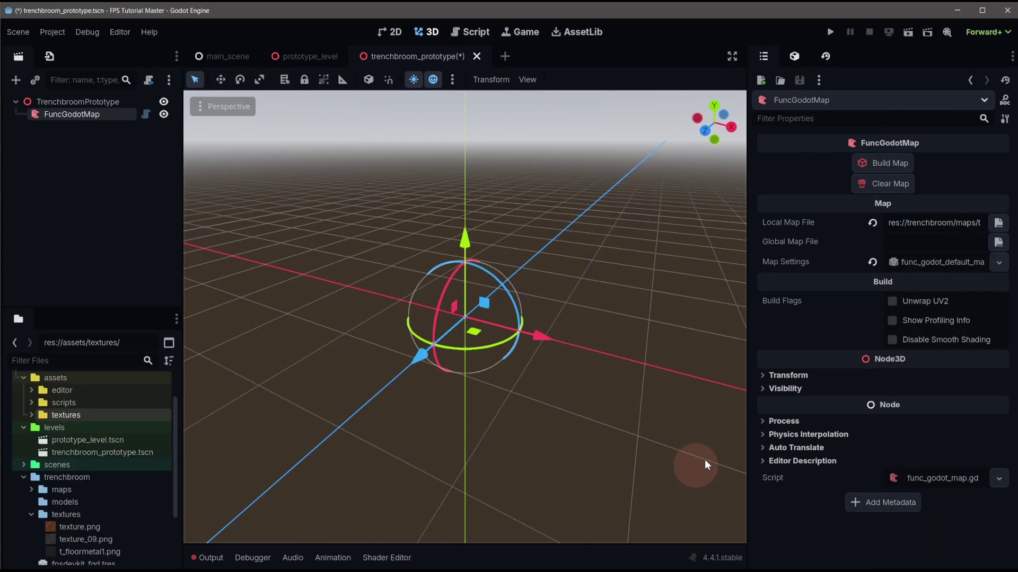
{"action": "left_click", "coordinate": [891, 161]}
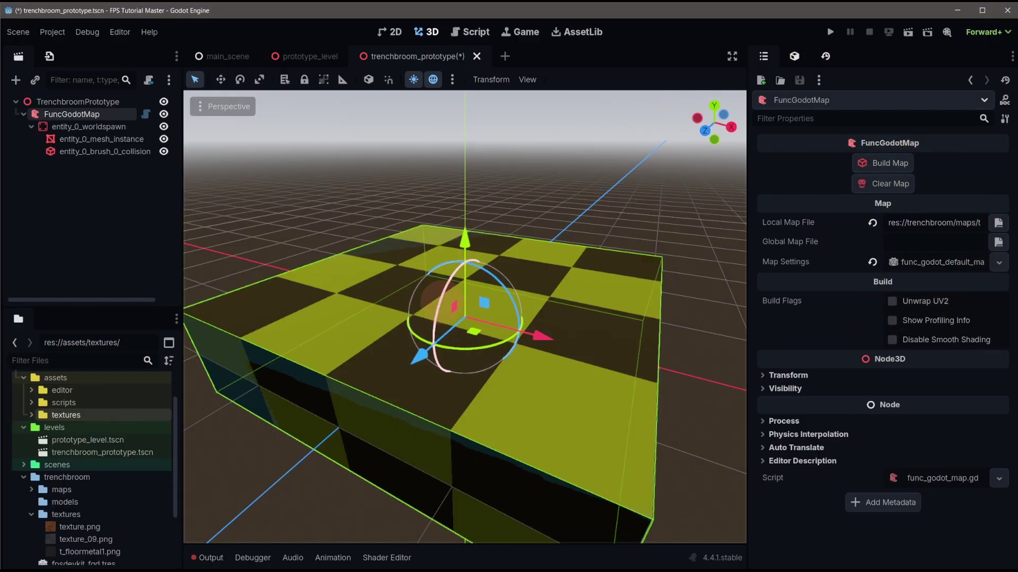
{"action": "scroll", "coordinate": [508, 282], "scroll_direction": "down", "scroll_amount": 3}
{"action": "middle_click_drag", "start_coordinate": [509, 282], "coordinate": [513, 271]}
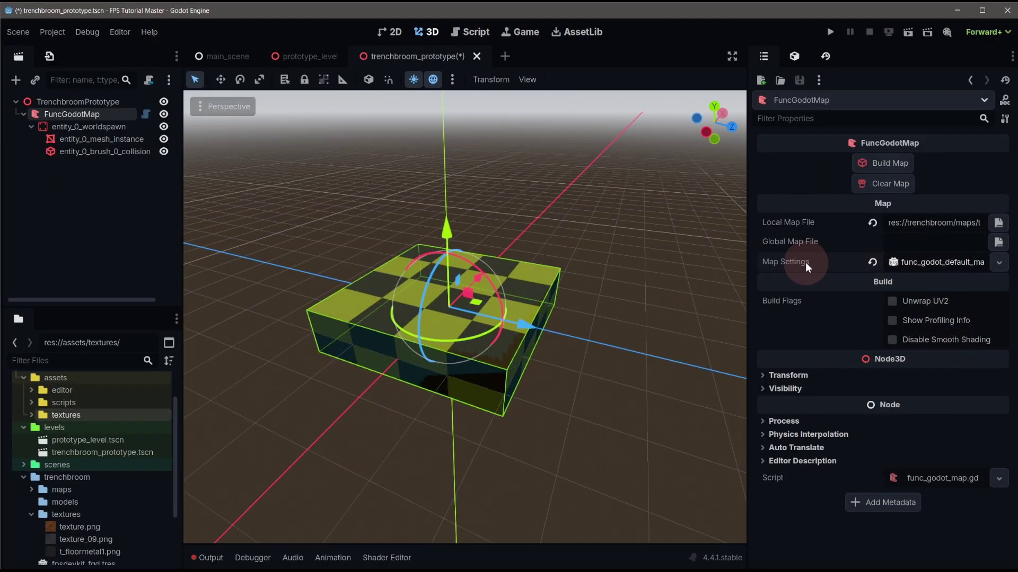
- Create a FuncGodotMapSettings resource in the trenchbroom folder named FPSDevKit_settings.tres
{"action": "left_click", "coordinate": [922, 263]}
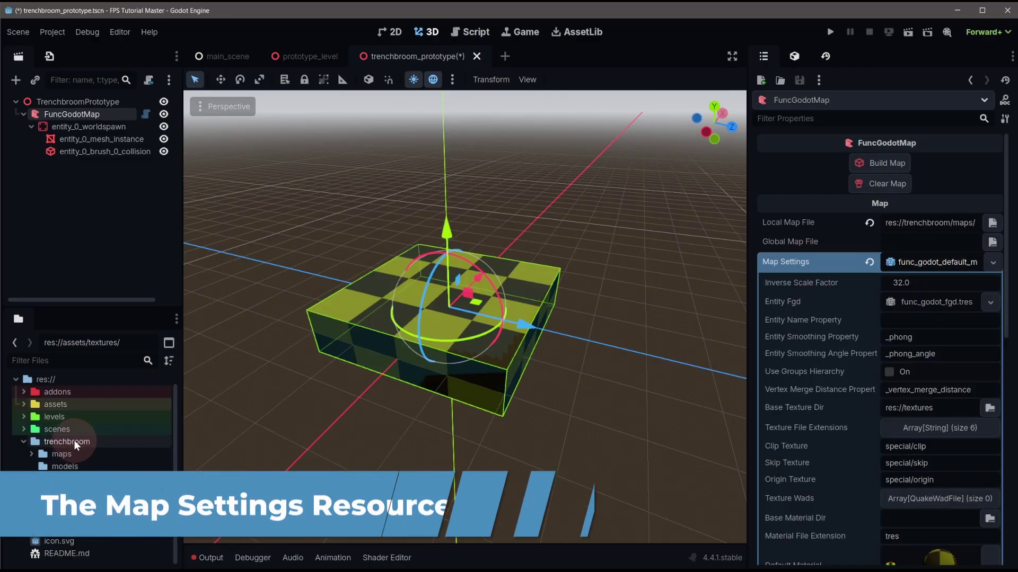
{"action": "right_click", "coordinate": [72, 440]}
{"action": "mouse_move", "coordinate": [120, 454]}
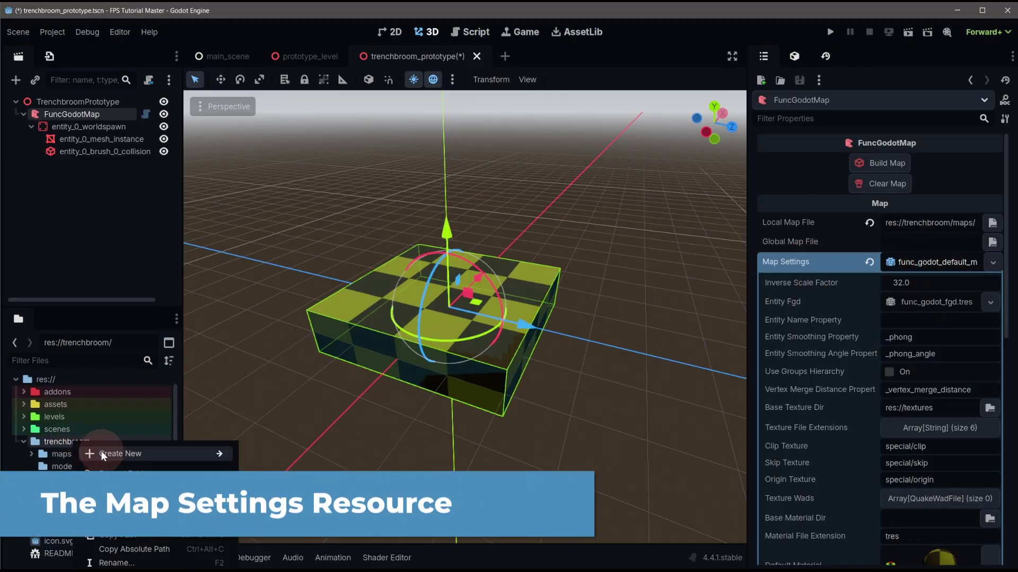
{"action": "left_click", "coordinate": [279, 496]}
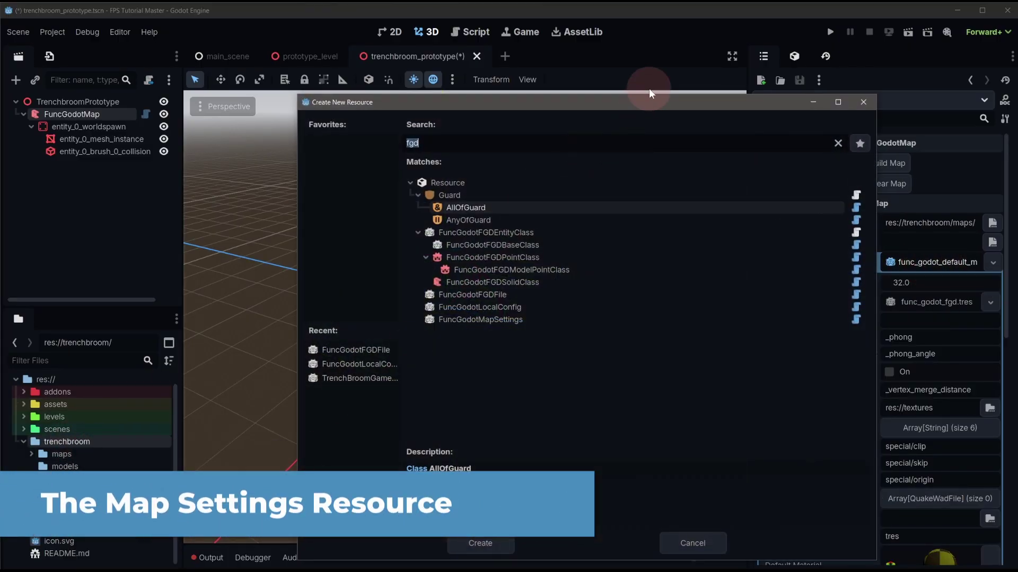
{"action": "mouse_move", "coordinate": [649, 89]}
{"action": "left_mouse_down"}
{"action": "mouse_move", "coordinate": [441, 57]}
{"action": "mouse_move", "coordinate": [469, 62]}
{"action": "left_mouse_up"}
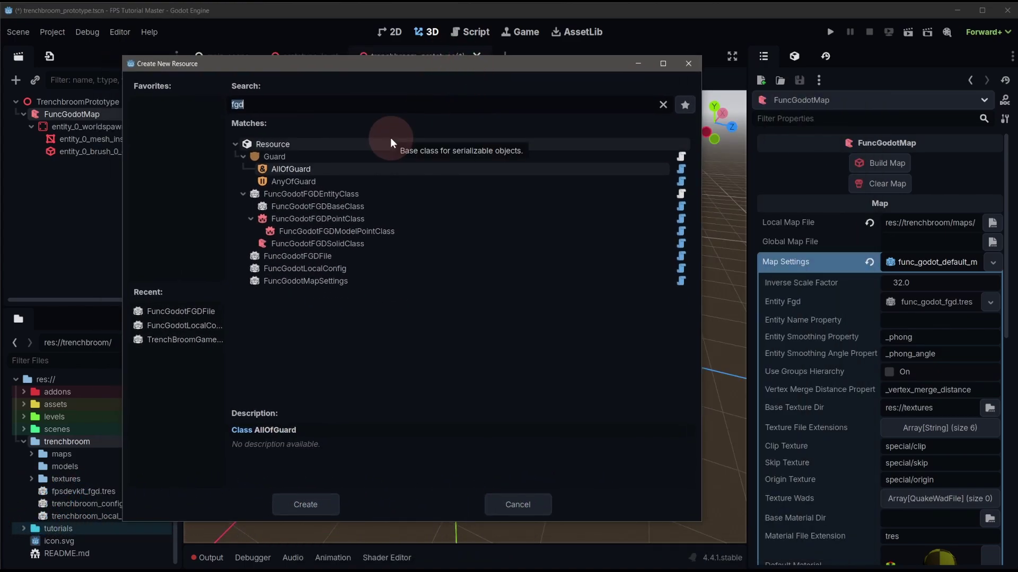
{"action": "left_click", "coordinate": [327, 282]}
{"action": "double_click", "coordinate": [327, 282]}
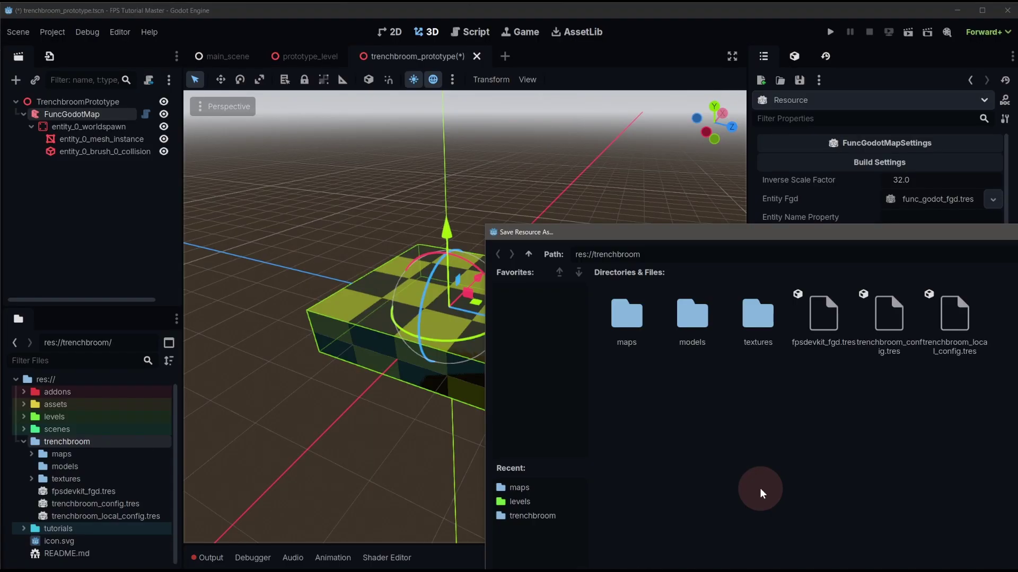
{"action": "key", "text": "Return"}
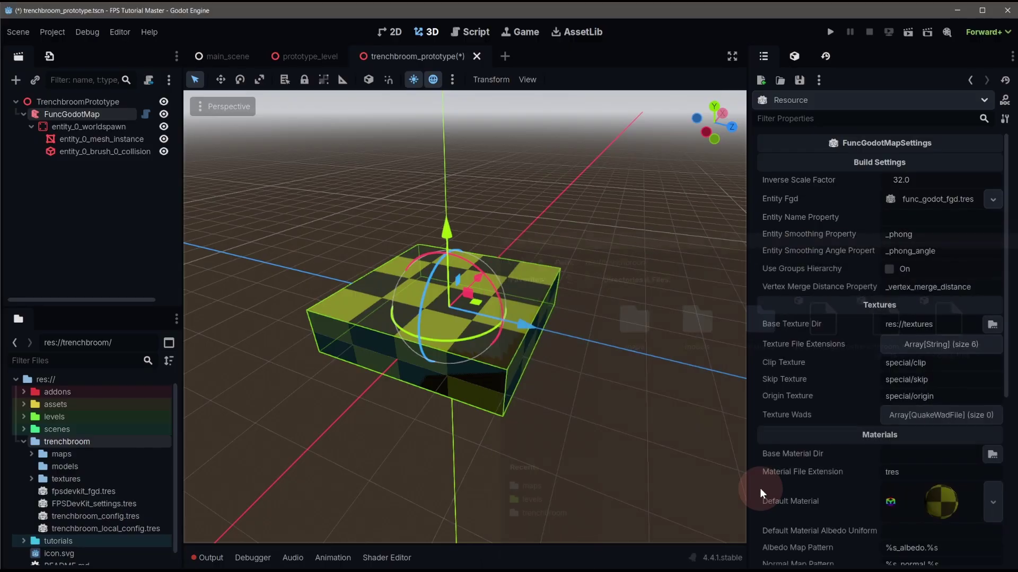
- Give FPSDevKit_settings.tres the fpsdevkit_fgd.tres FGD and res://trenchbroom/textures texture folder, then reselect FuncGodotMap
{"action": "left_click", "coordinate": [113, 504]}
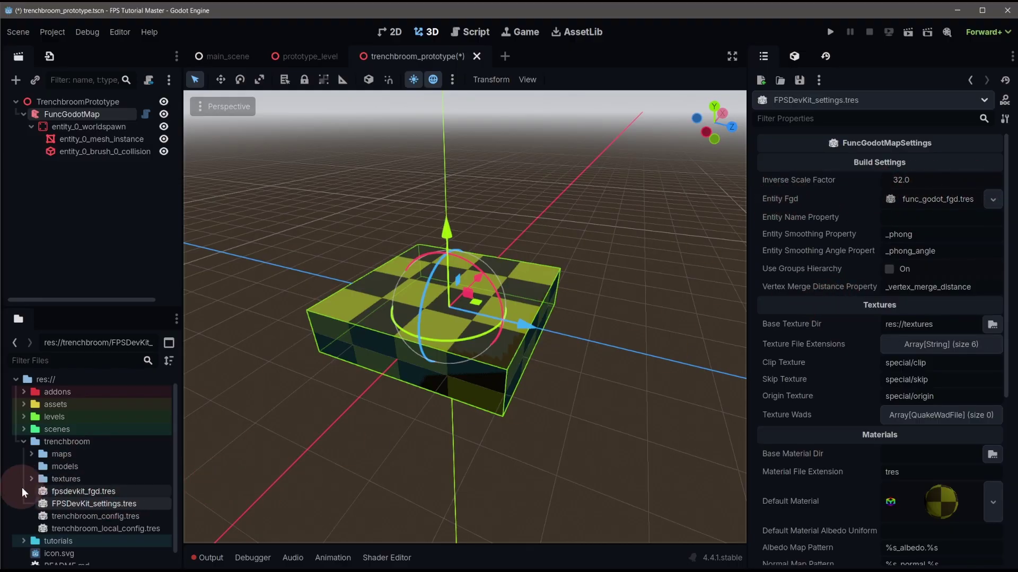
{"action": "left_click_drag", "start_coordinate": [61, 492], "coordinate": [927, 201]}
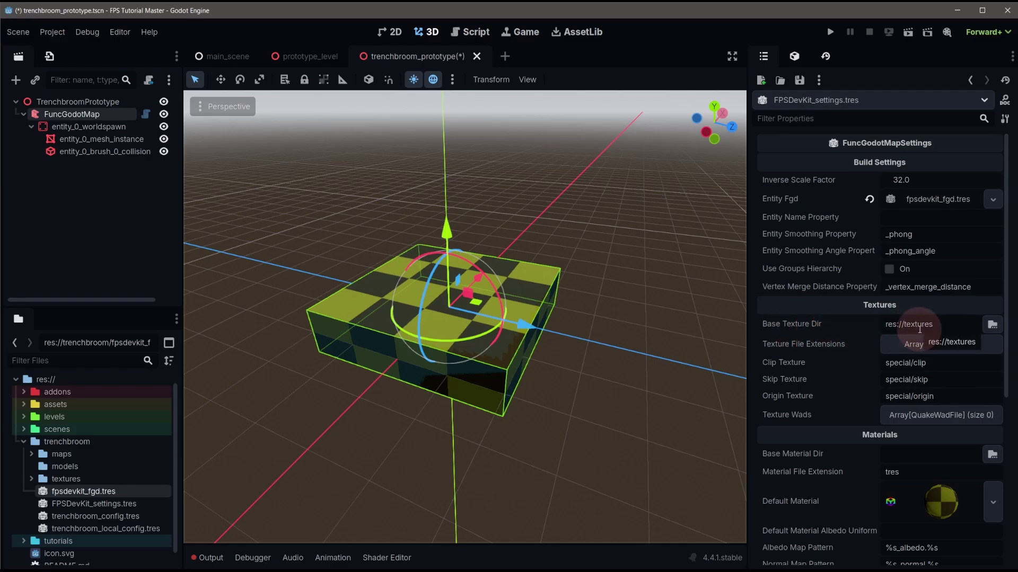
{"action": "left_click", "coordinate": [991, 326]}
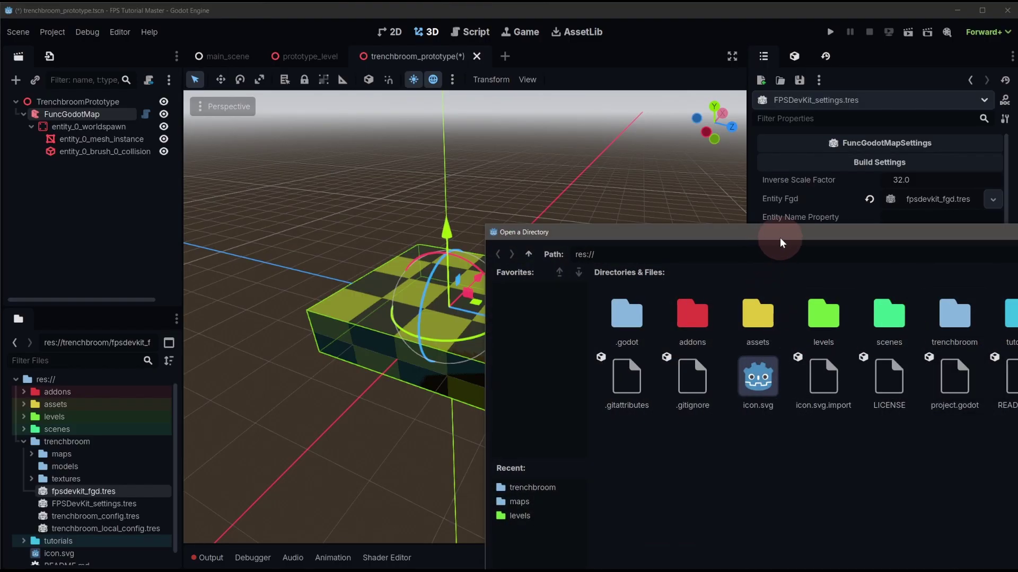
{"action": "left_click_drag", "start_coordinate": [781, 238], "coordinate": [626, 155]}
{"action": "double_click", "coordinate": [735, 186]}
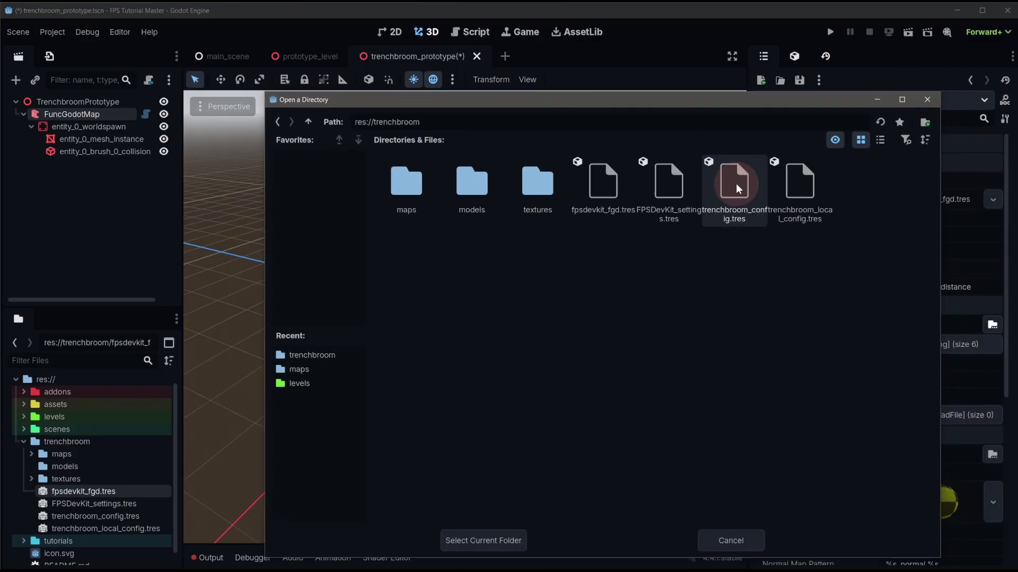
{"action": "double_click", "coordinate": [534, 187]}
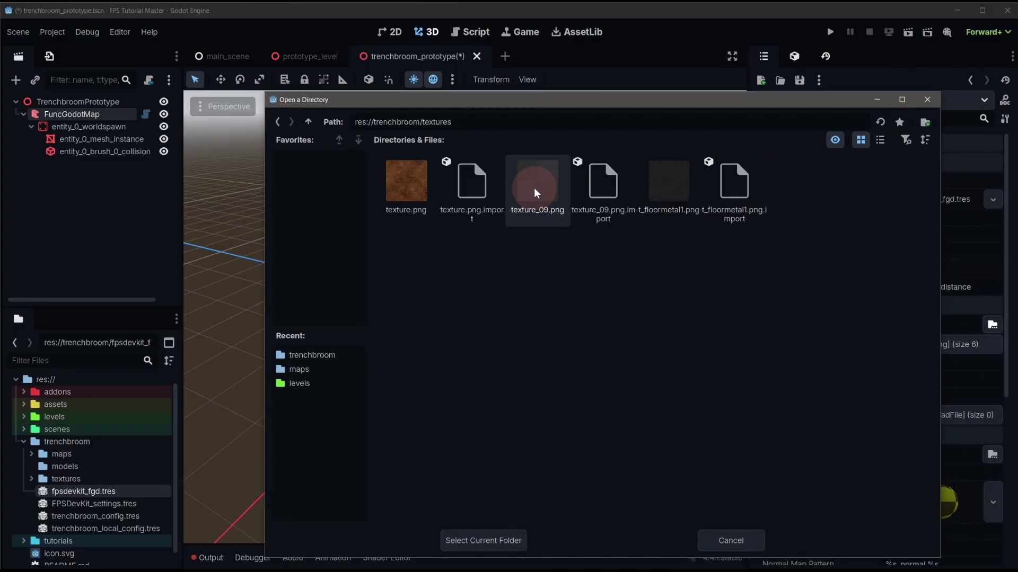
{"action": "left_click", "coordinate": [485, 541]}
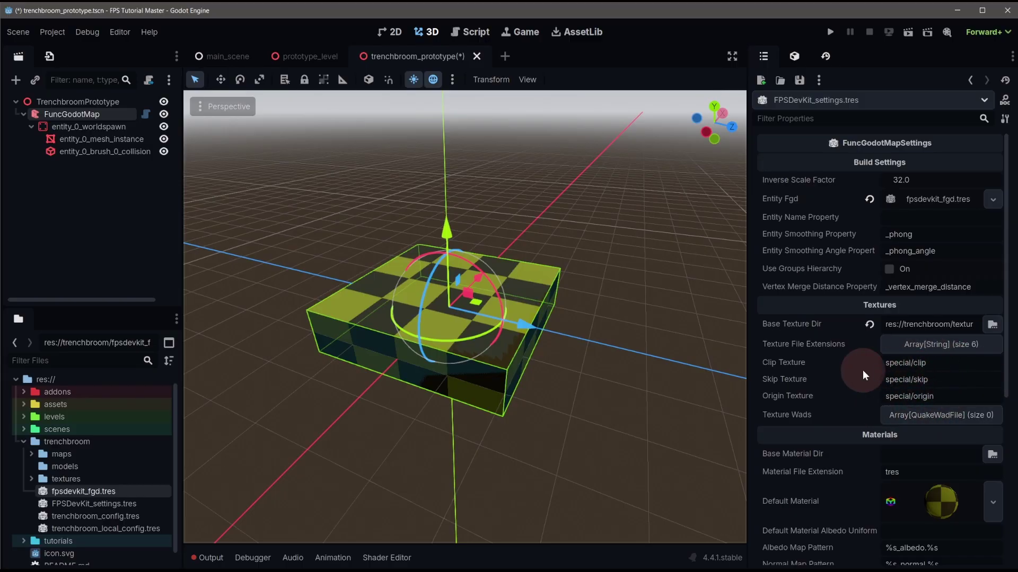
{"action": "left_click", "coordinate": [124, 112]}
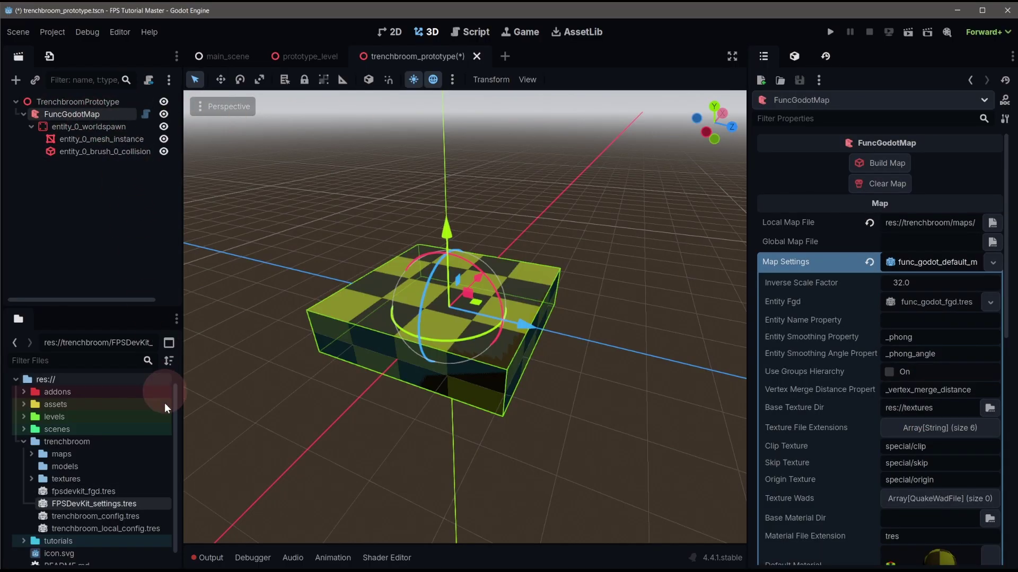
- Assign FPSDevKit_settings.tres as the FuncGodotMap's Map Settings and rebuild the map
{"action": "left_click_drag", "start_coordinate": [87, 503], "coordinate": [934, 262]}
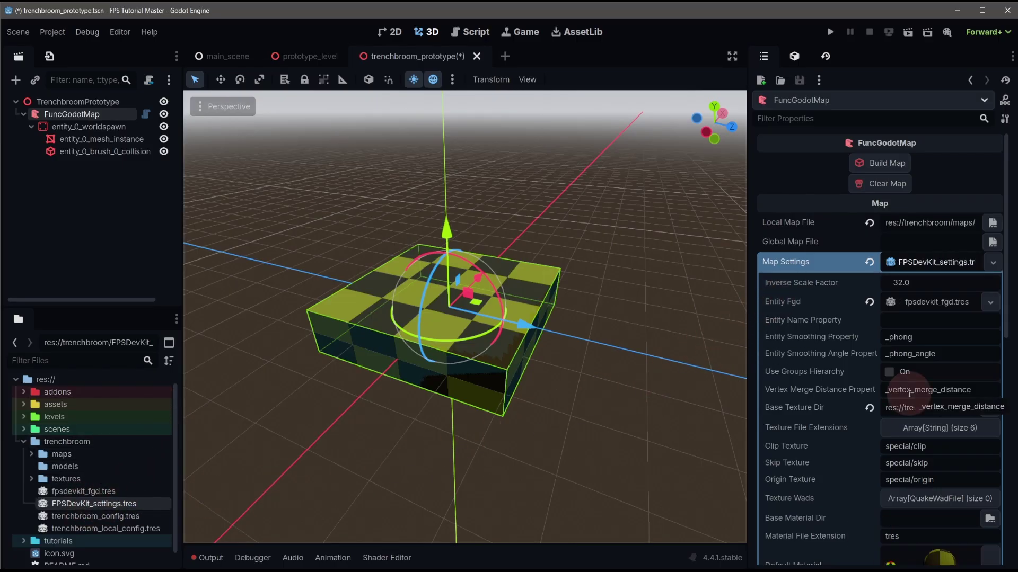
{"action": "left_click", "coordinate": [870, 162]}
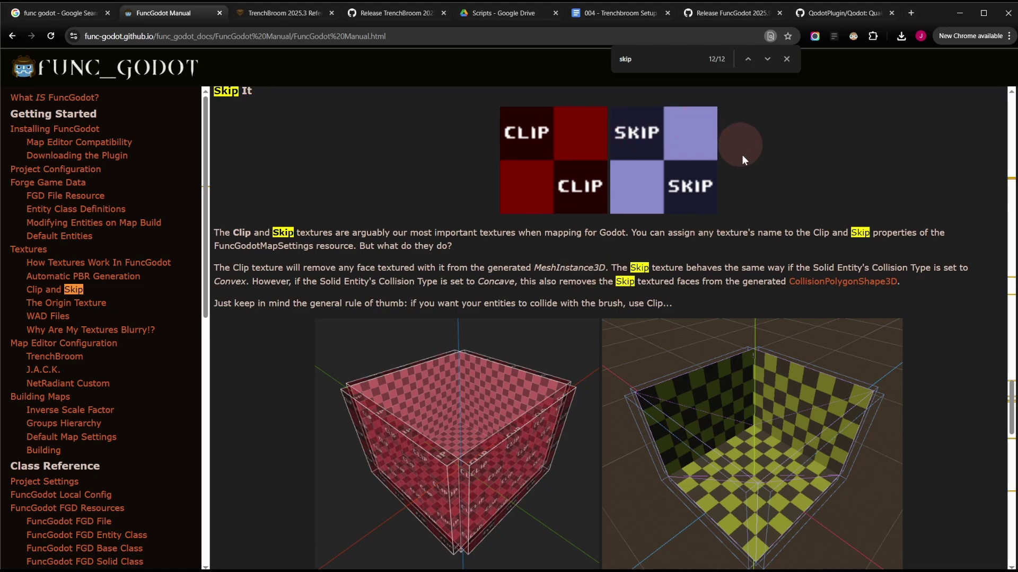
{"action": "scroll", "coordinate": [568, 165], "scroll_direction": "down", "scroll_amount": 1}
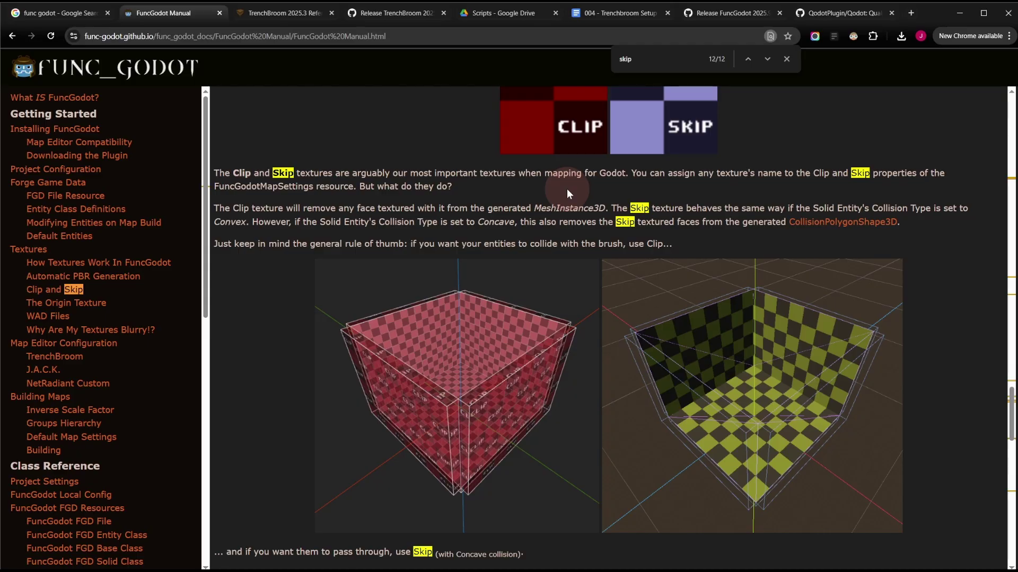
{"action": "scroll", "coordinate": [676, 331], "scroll_direction": "up", "scroll_amount": 3}
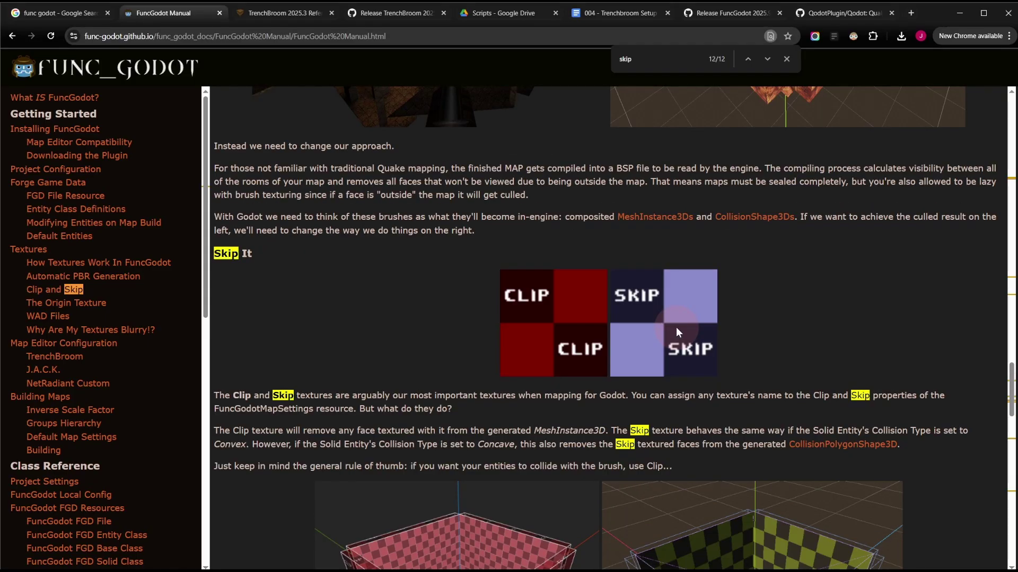
- Save the manual's CLIP image as clip.png in the project's trenchbroom/textures folder
{"action": "right_click", "coordinate": [555, 346]}
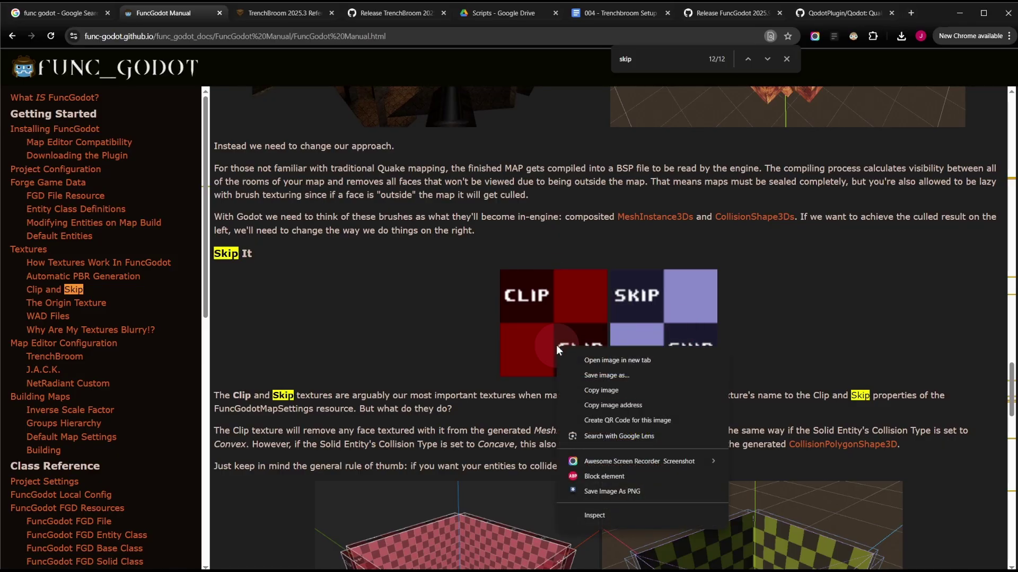
{"action": "left_click", "coordinate": [601, 372]}
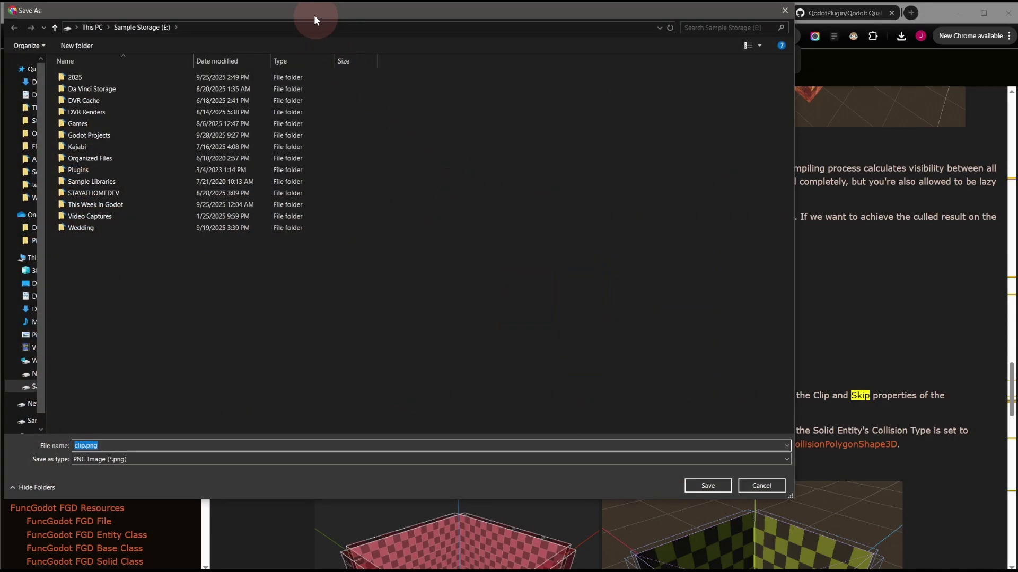
{"action": "left_click_drag", "start_coordinate": [314, 15], "coordinate": [585, 102]}
{"action": "double_click", "coordinate": [366, 223]}
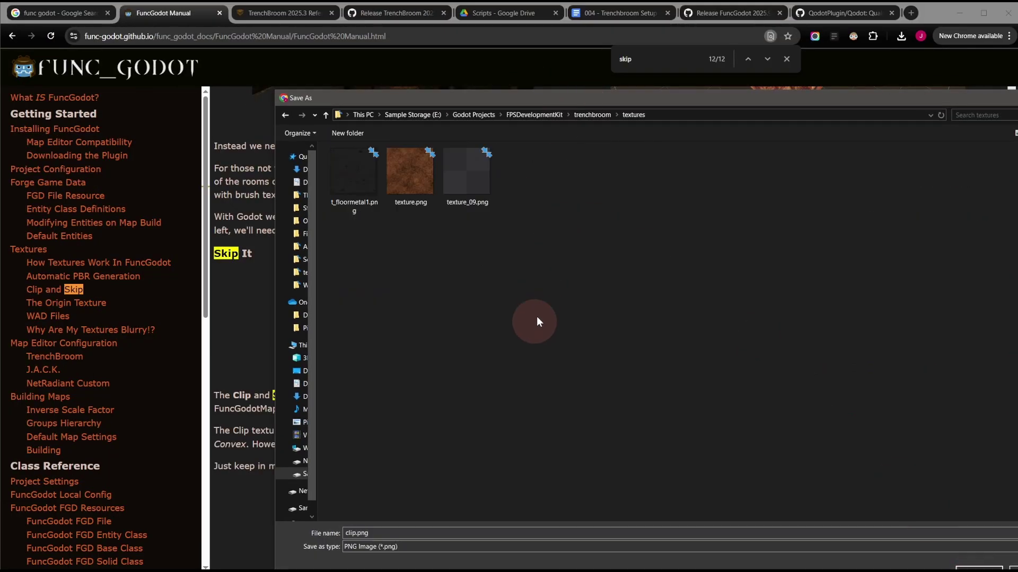
{"action": "left_click", "coordinate": [636, 119]}
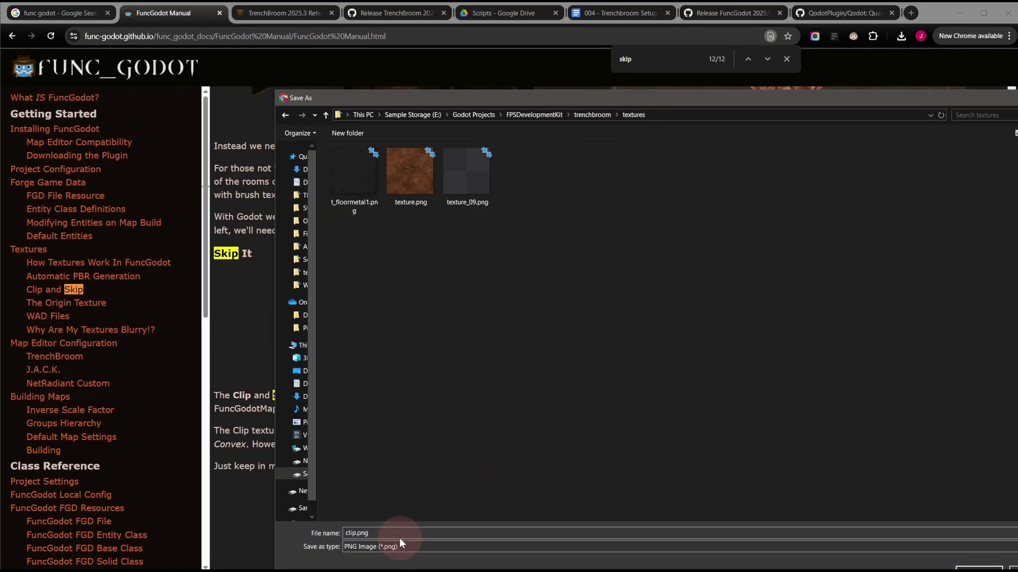
{"action": "left_click", "coordinate": [978, 567]}
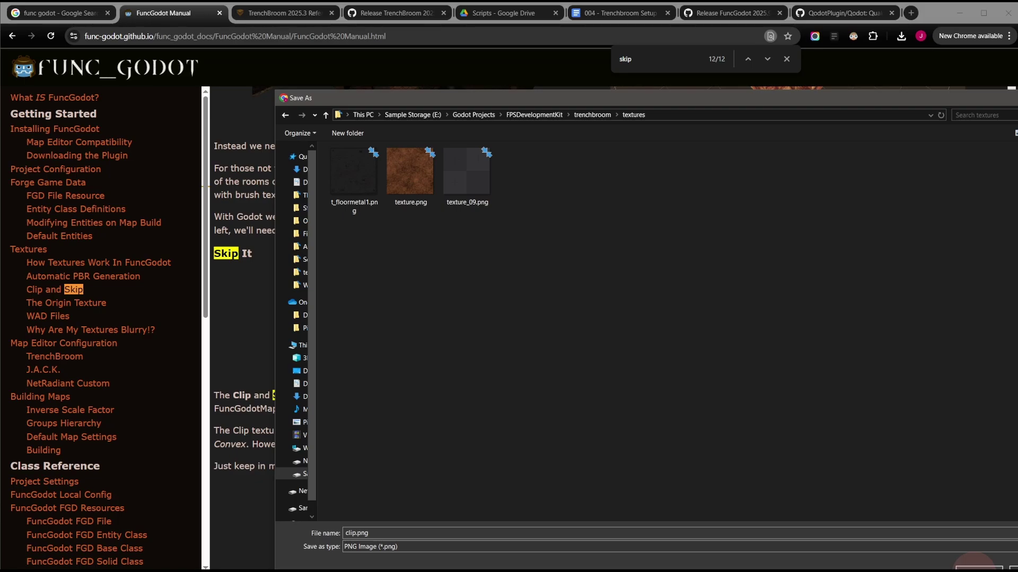
- Save the SKIP image as skip.png in the same textures folder
{"action": "right_click", "coordinate": [641, 307]}
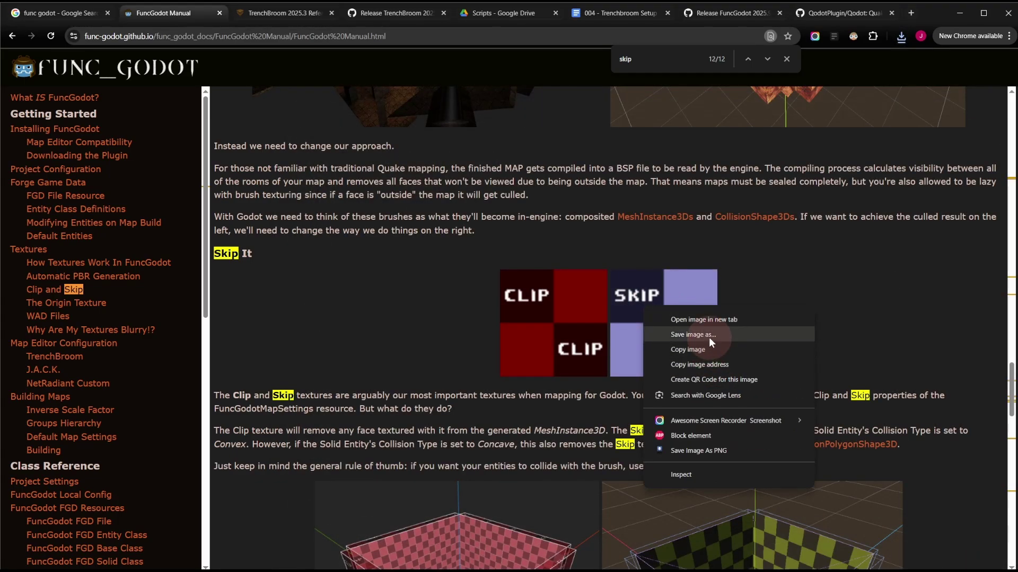
{"action": "left_click", "coordinate": [708, 338]}
{"action": "left_click", "coordinate": [978, 567]}
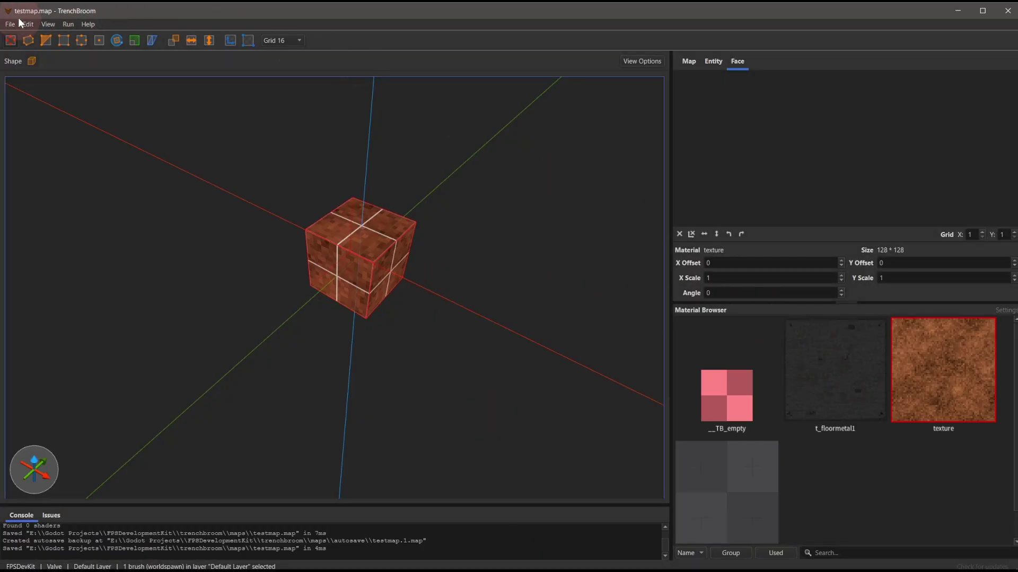
- Reload texture collections so the clip and skip materials appear
{"action": "left_click", "coordinate": [12, 23]}
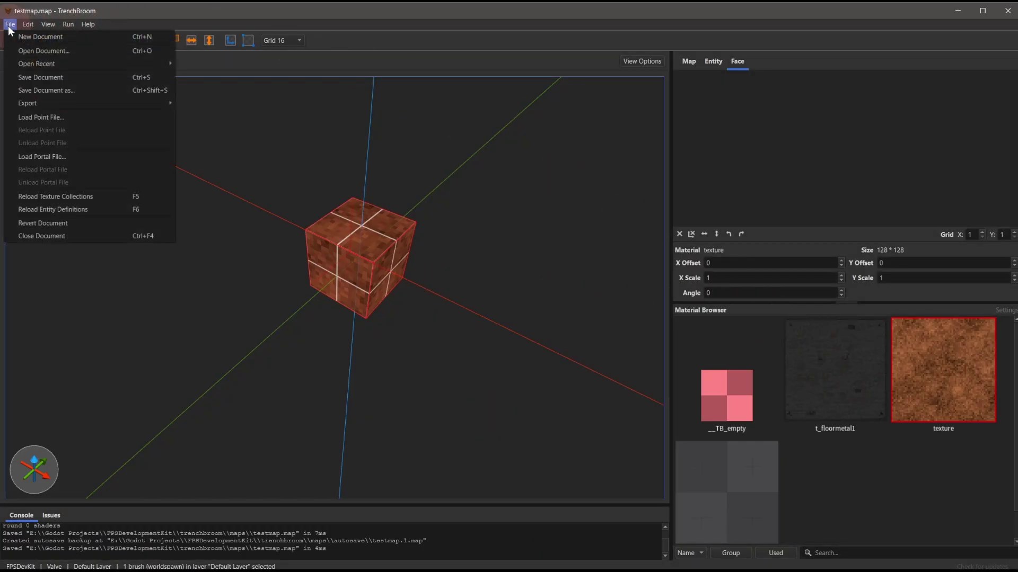
{"action": "left_click", "coordinate": [51, 197]}
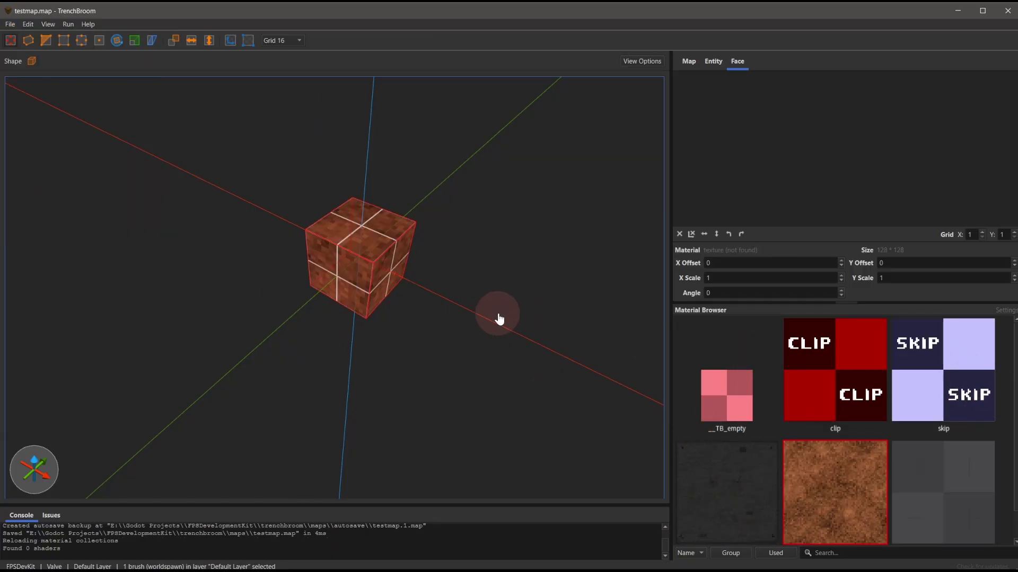
{"action": "left_click", "coordinate": [342, 269], "text": "shift"}
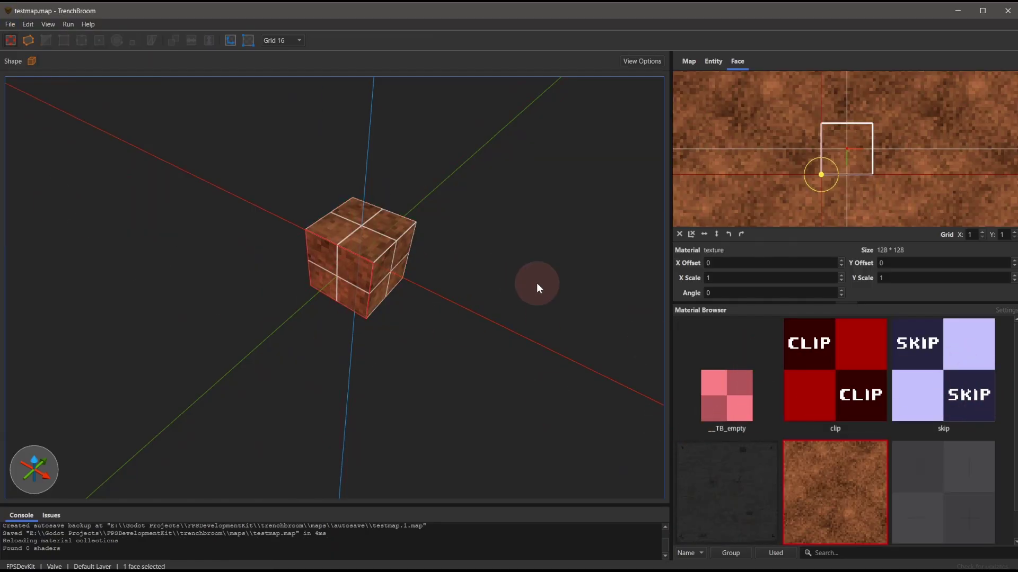
{"action": "right_click_drag", "start_coordinate": [405, 273], "coordinate": [372, 271], "text": "alt"}
{"action": "scroll", "coordinate": [407, 285], "scroll_direction": "down", "scroll_amount": 2}
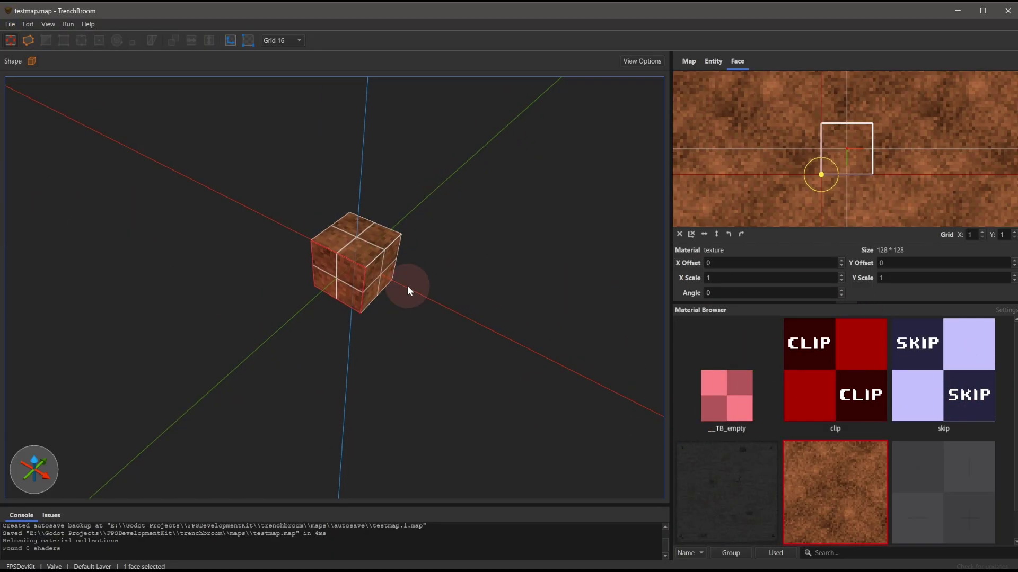
{"action": "scroll", "coordinate": [403, 285], "scroll_direction": "down", "scroll_amount": 2}
{"action": "scroll", "coordinate": [403, 285], "scroll_direction": "down", "scroll_amount": 2}
{"action": "scroll", "coordinate": [404, 291], "scroll_direction": "down", "scroll_amount": 1}
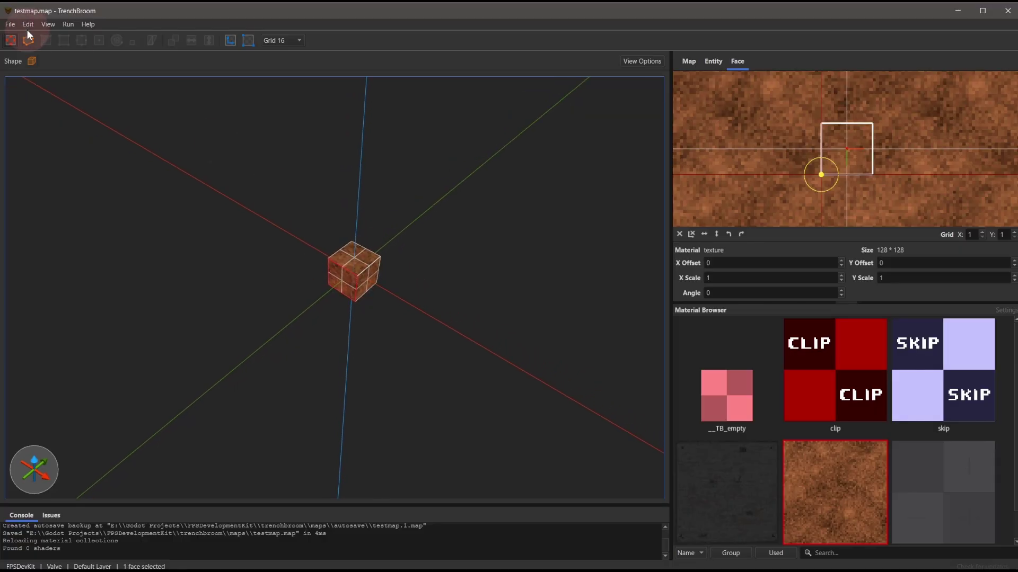
- Enlarge the cube brush and apply the skip material to its left face
{"action": "left_click", "coordinate": [356, 279]}
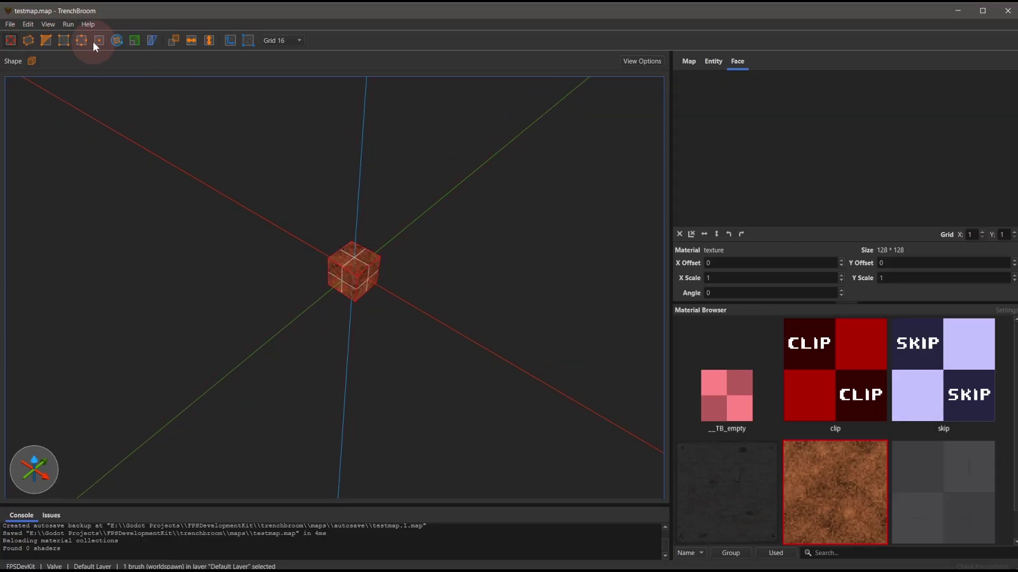
{"action": "left_click", "coordinate": [138, 39]}
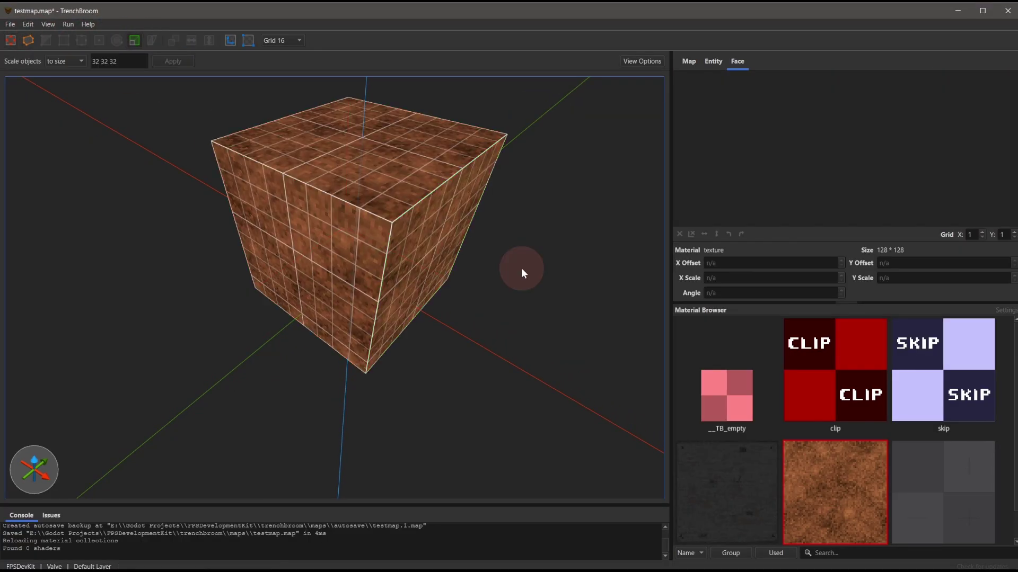
{"action": "left_click", "coordinate": [336, 223], "text": "shift"}
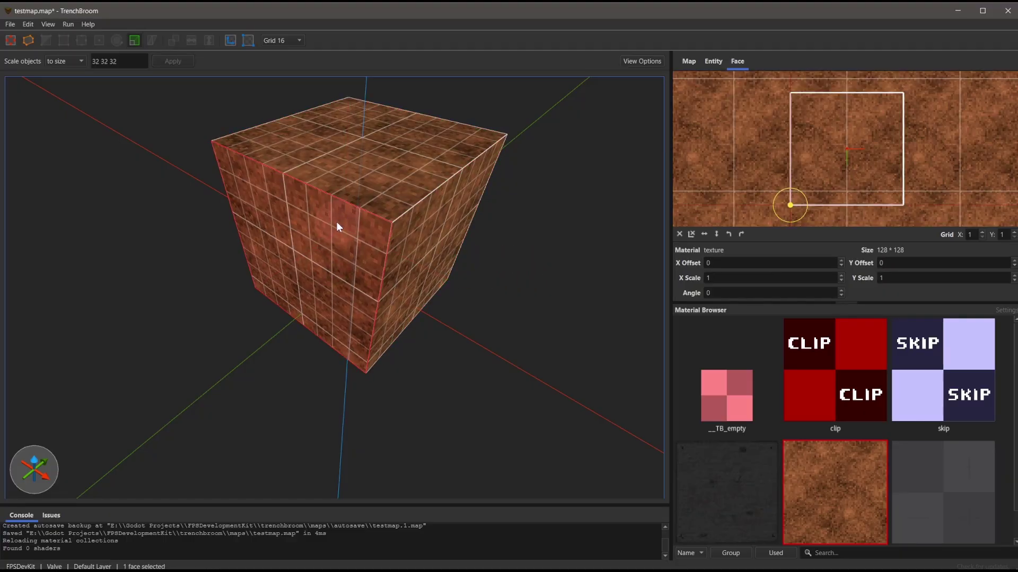
{"action": "left_click", "coordinate": [941, 371]}
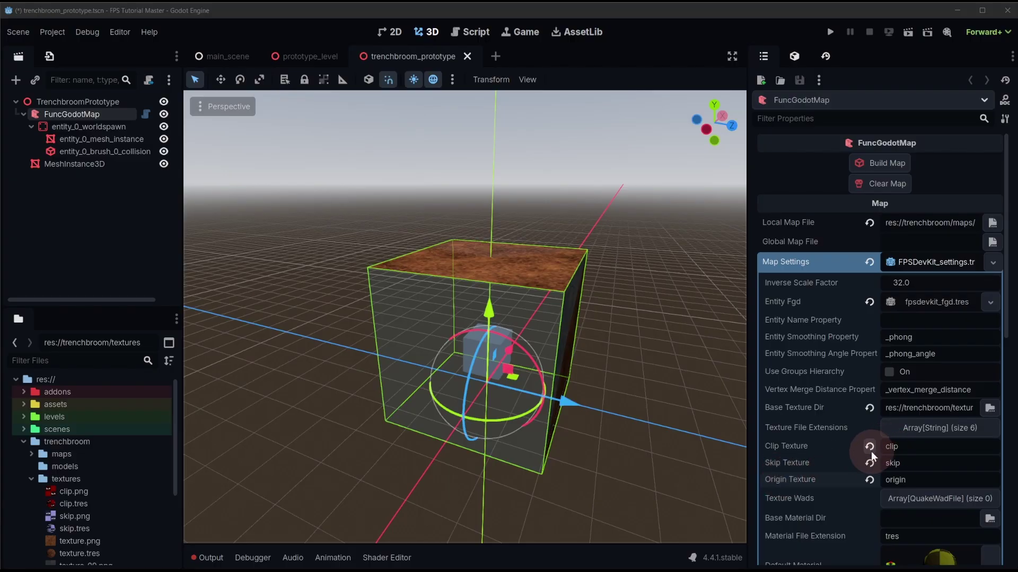
{"action": "left_click", "coordinate": [911, 446]}
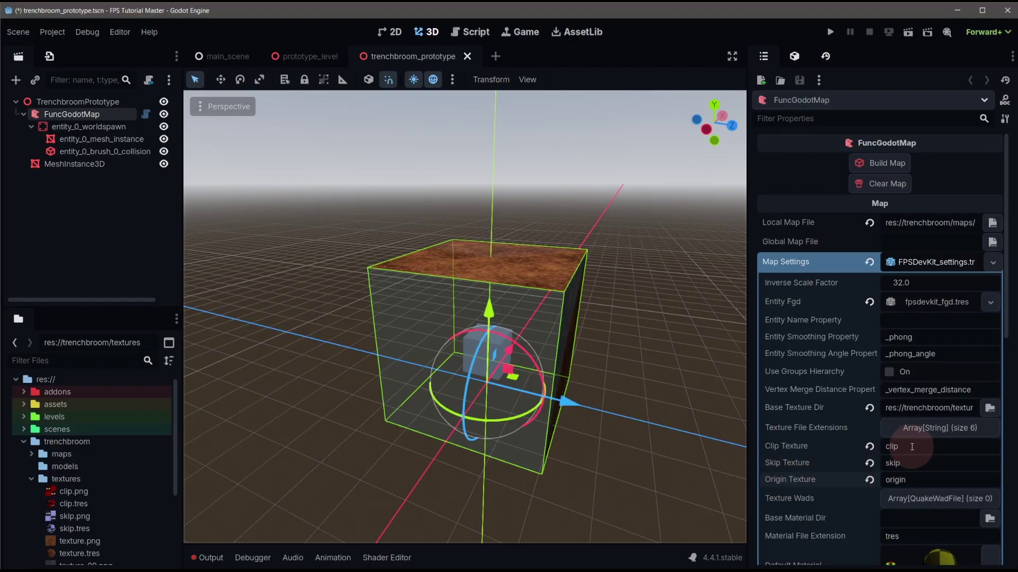